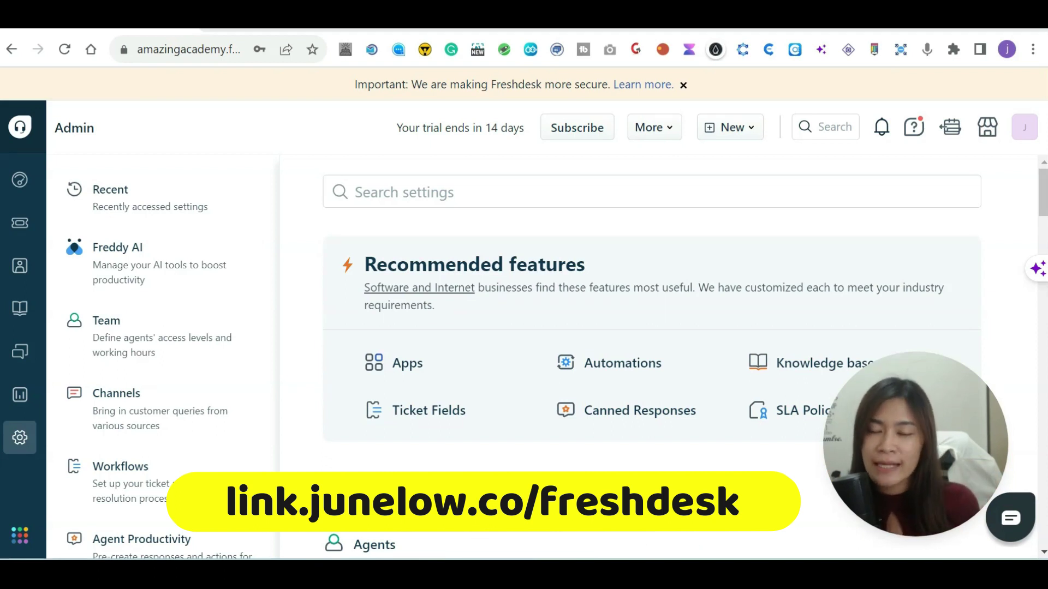
# Step: Examine the help desk account's full web address
pyautogui.scroll(-3, 494, 444)
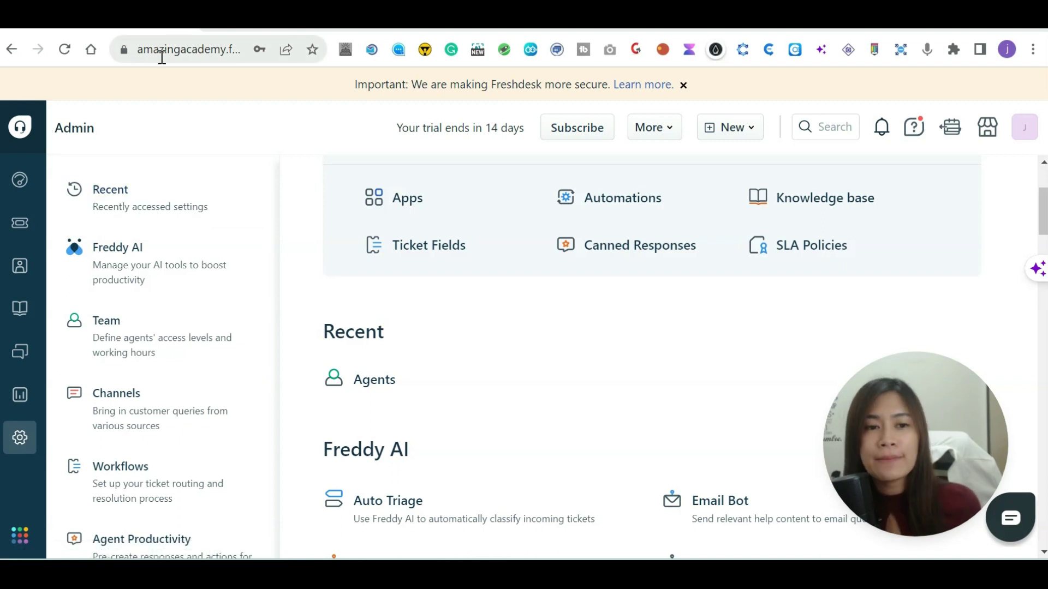
pyautogui.click(143, 49)
pyautogui.click(159, 55)
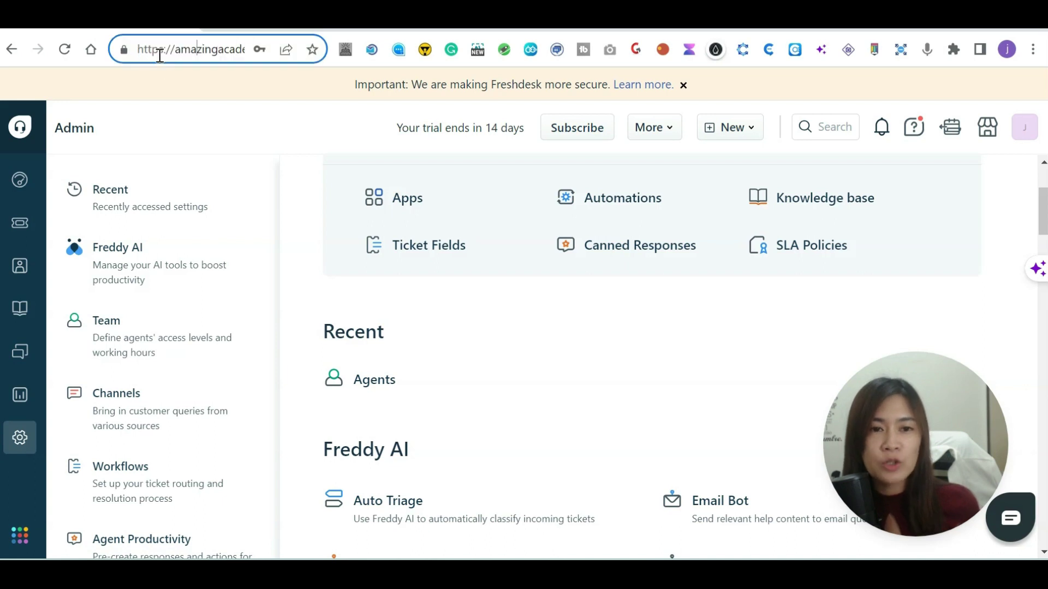
pyautogui.moveTo(191, 53); pyautogui.dragTo(217, 55)
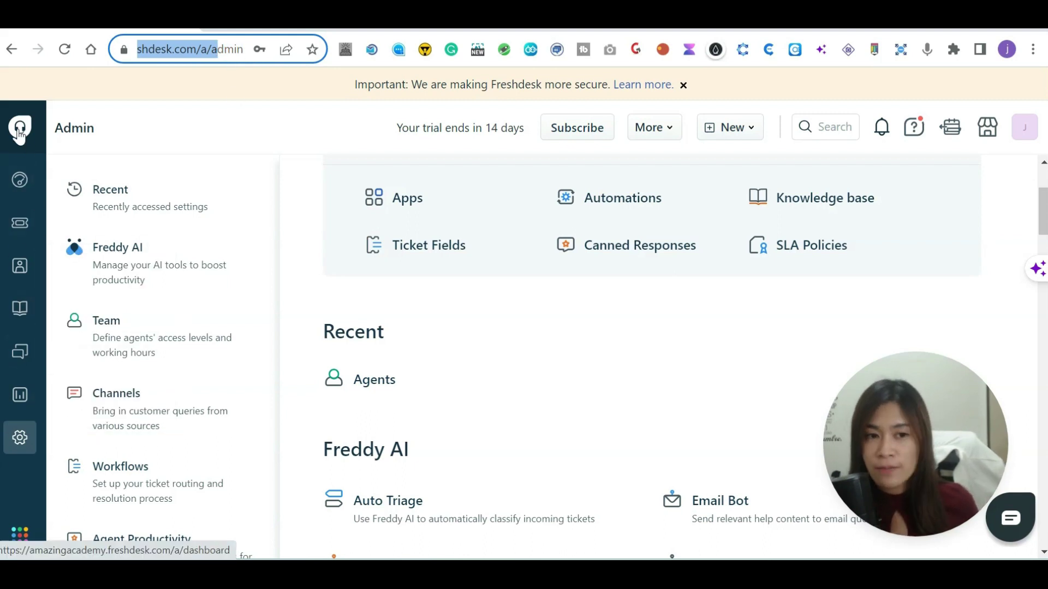
# Step: Open the ticket list and the dashboard, and dismiss the sample dashboard in favour of real data
pyautogui.click(20, 225)
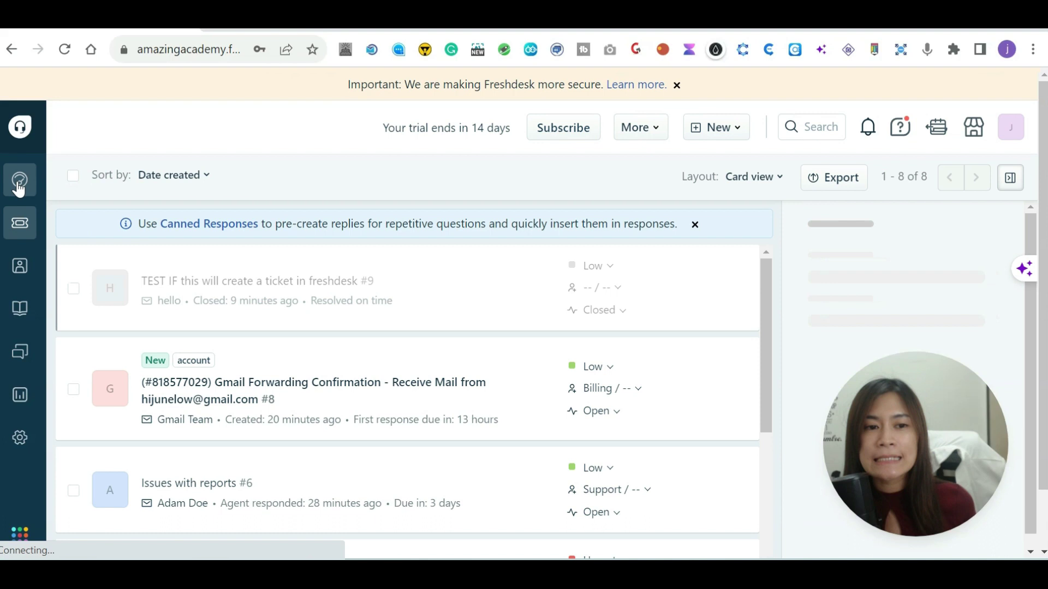
pyautogui.click(19, 186)
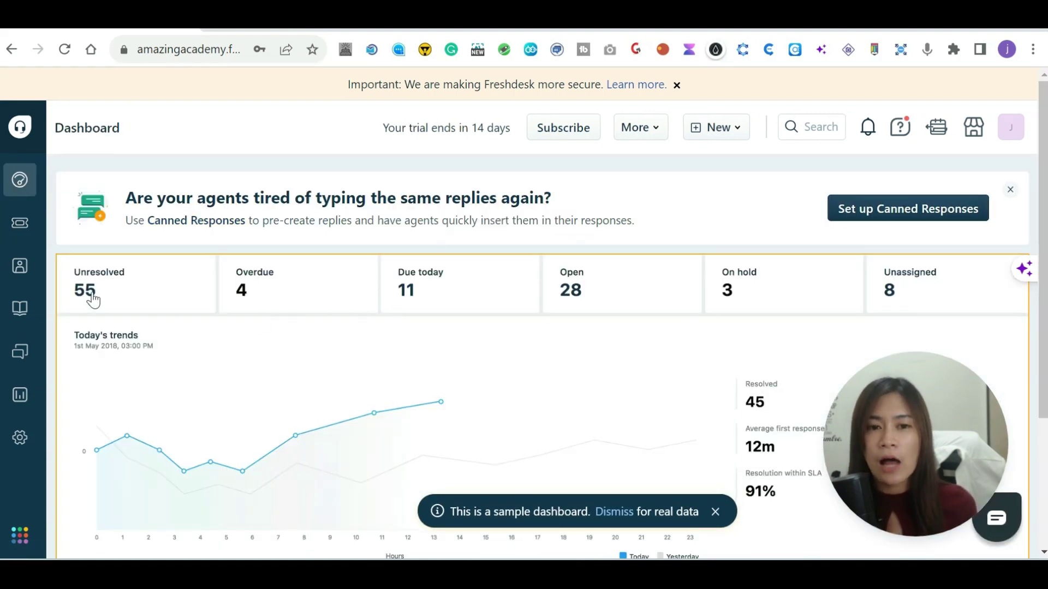
pyautogui.scroll(-3, 643, 322)
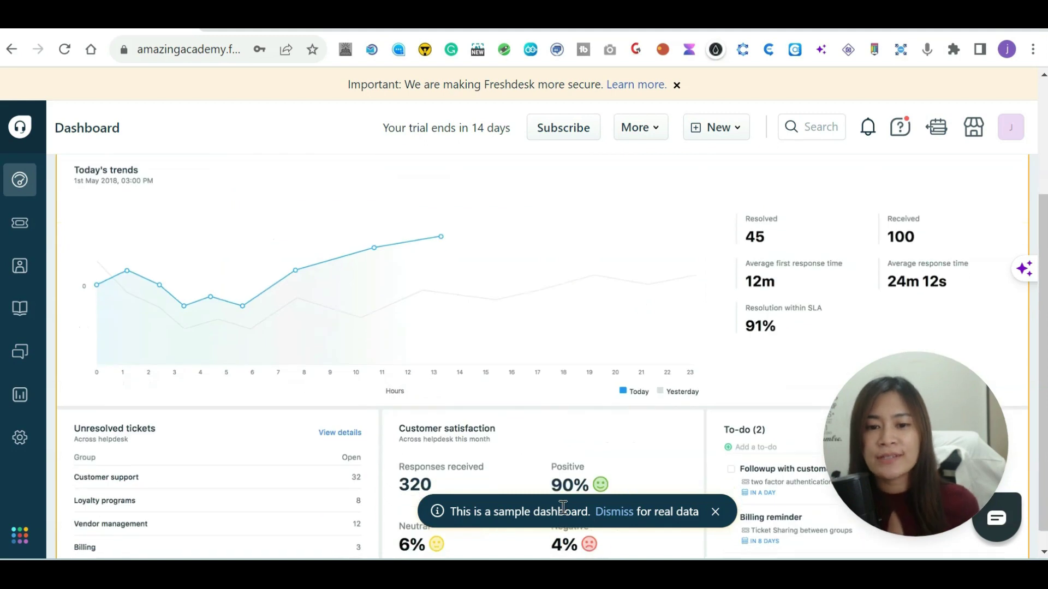
pyautogui.click(628, 515)
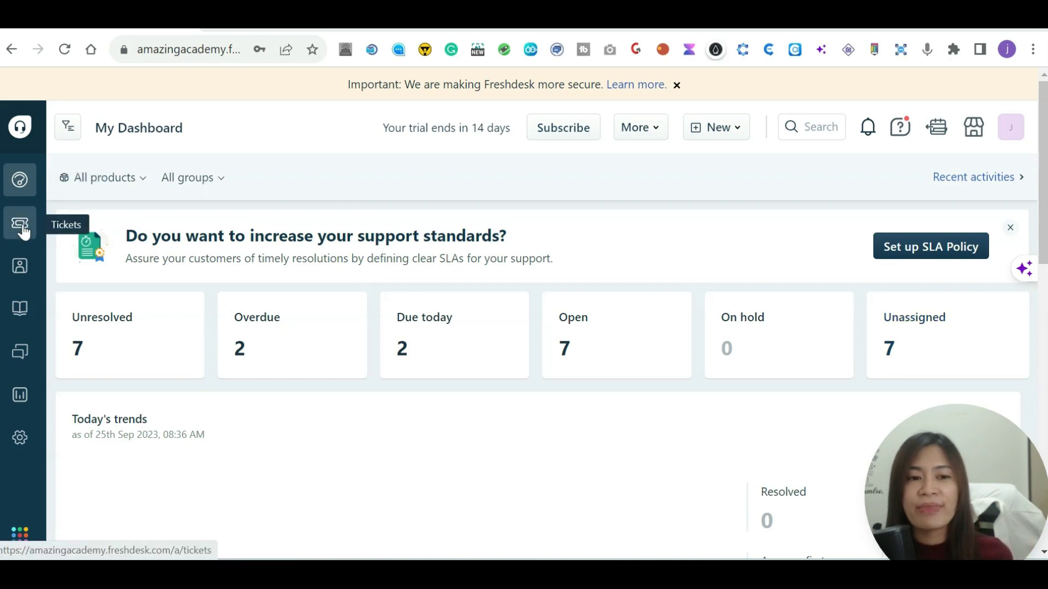
# Step: Open the Contacts list and look through all contacts
pyautogui.moveTo(20, 271)
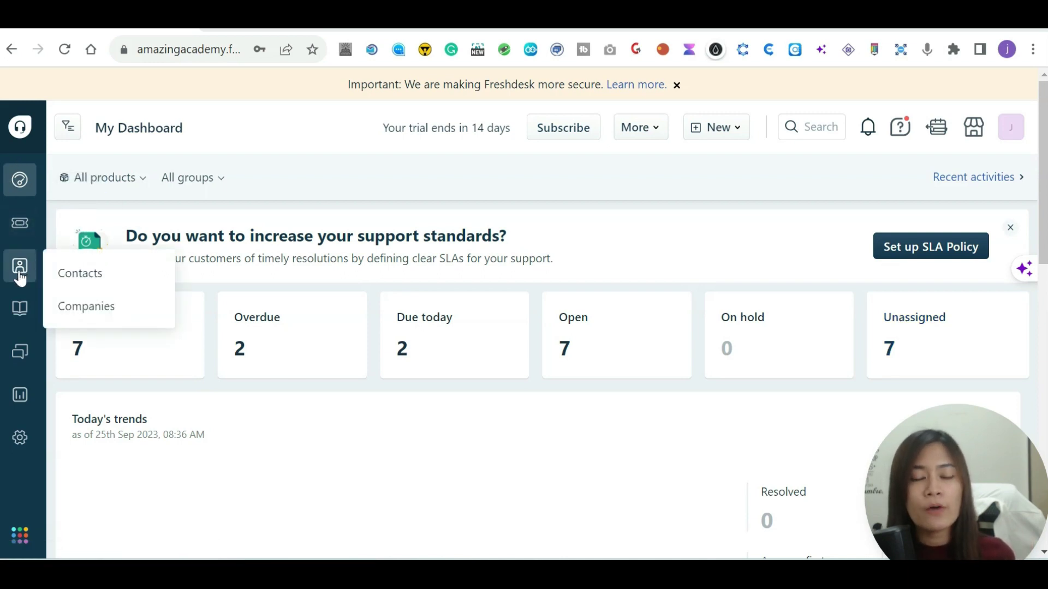
pyautogui.click(19, 270)
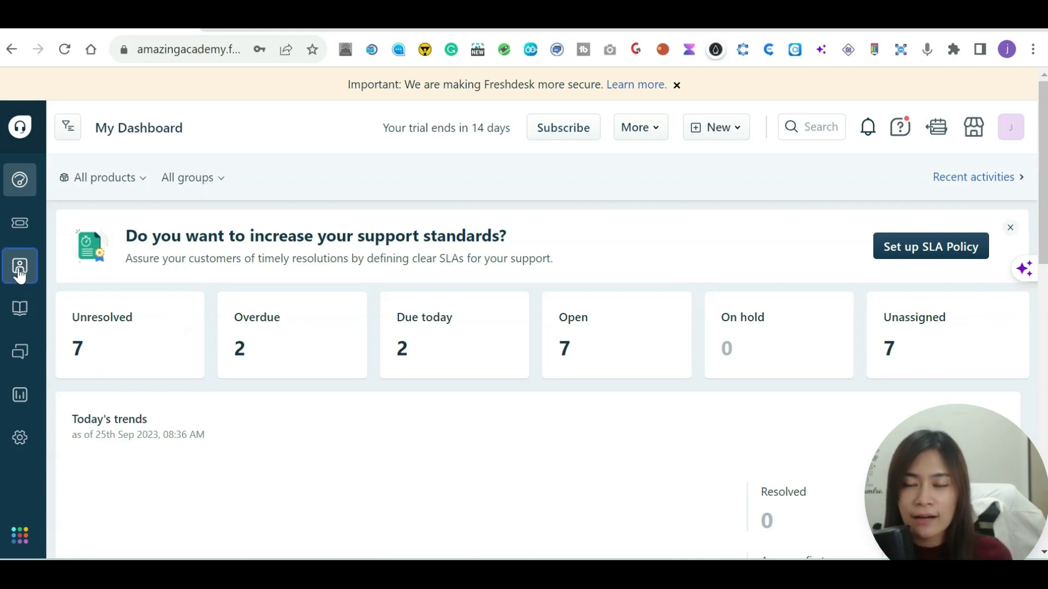
pyautogui.moveTo(20, 272)
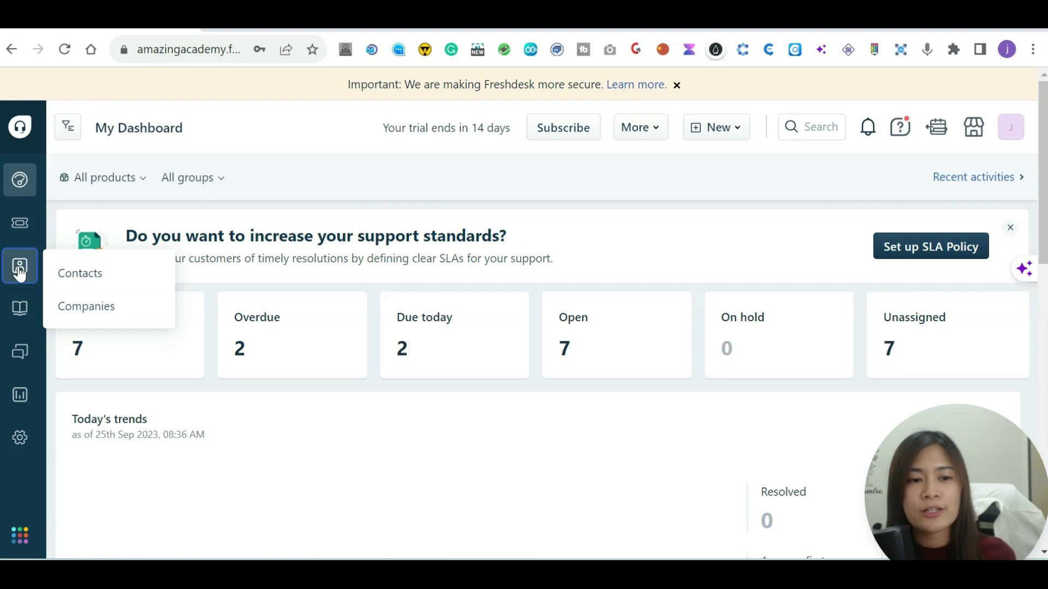
pyautogui.click(82, 273)
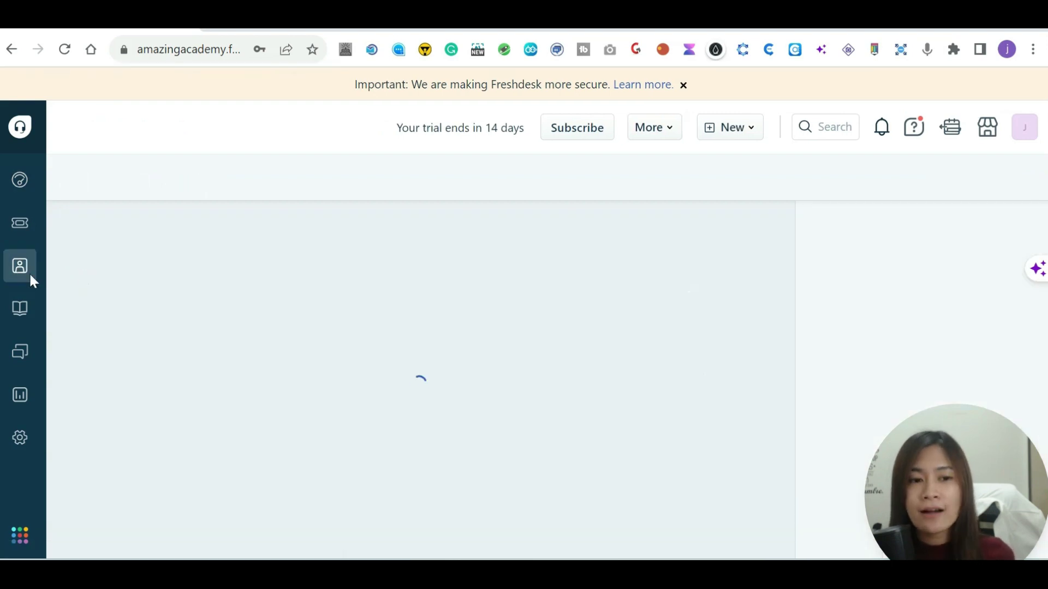
pyautogui.scroll(-10, 409, 433)
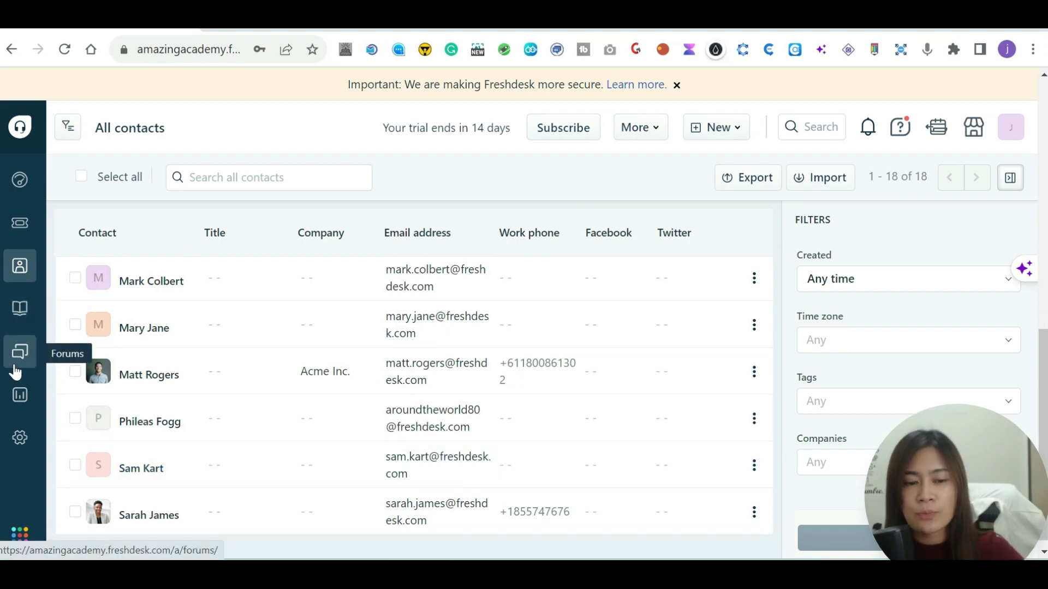
# Step: Open the Admin settings and look through the setting categories and the Freddy AI options
pyautogui.click(25, 408)
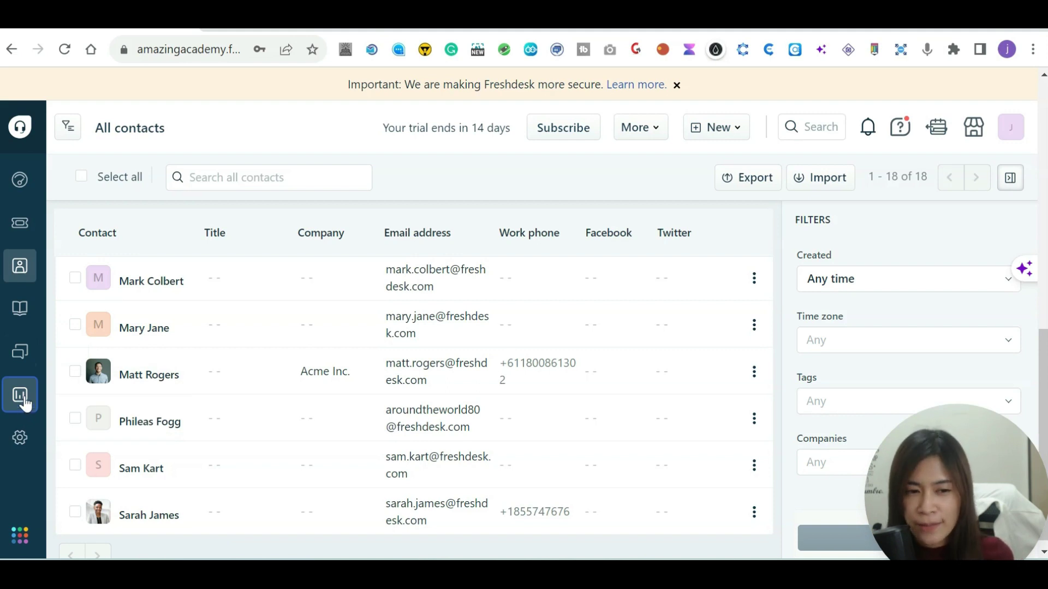
pyautogui.click(19, 443)
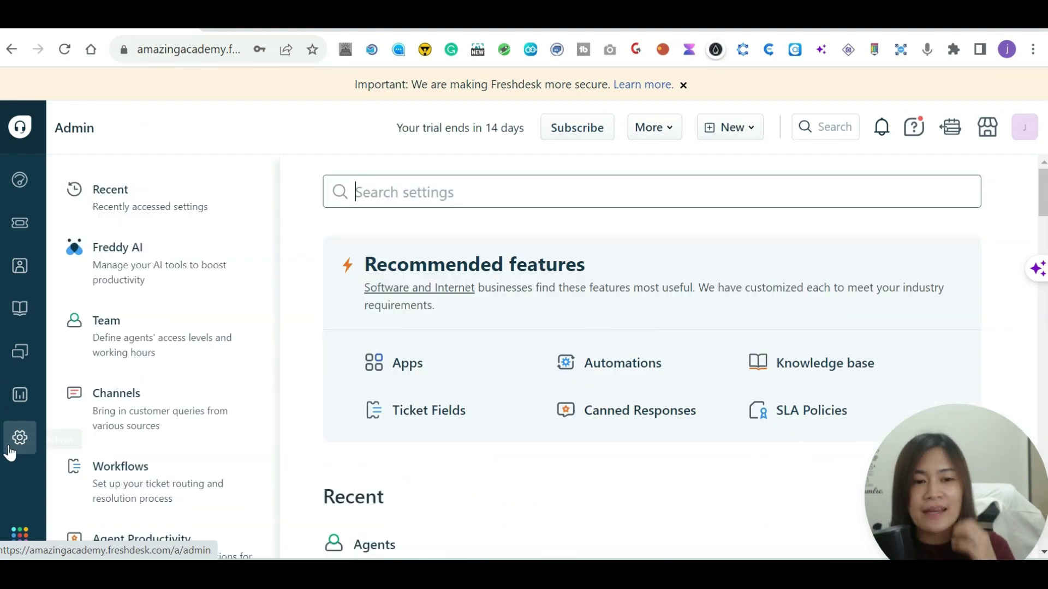
pyautogui.scroll(-3, 60, 449)
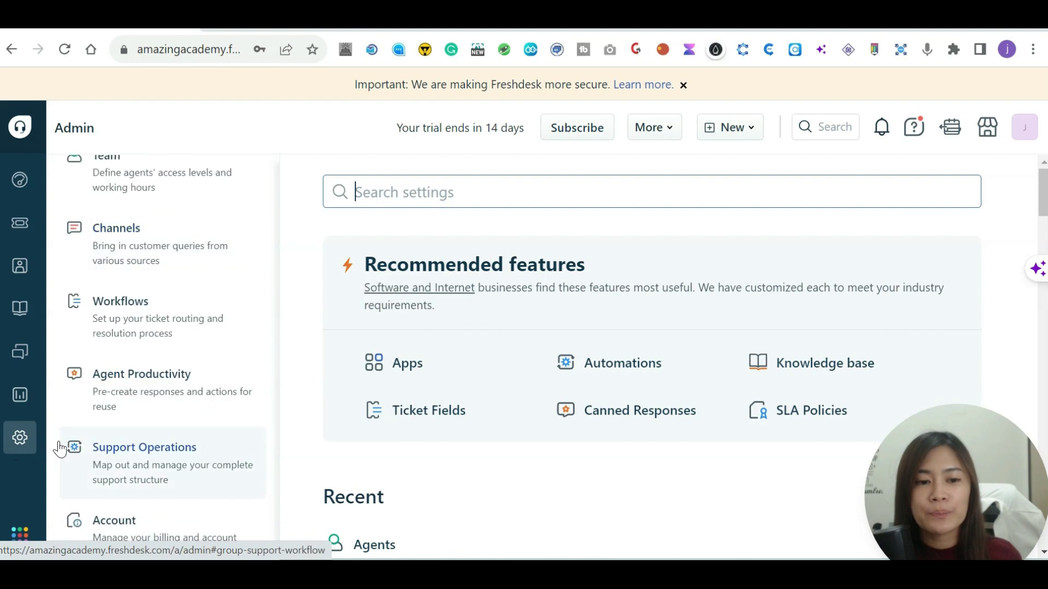
pyautogui.scroll(-5, 440, 440)
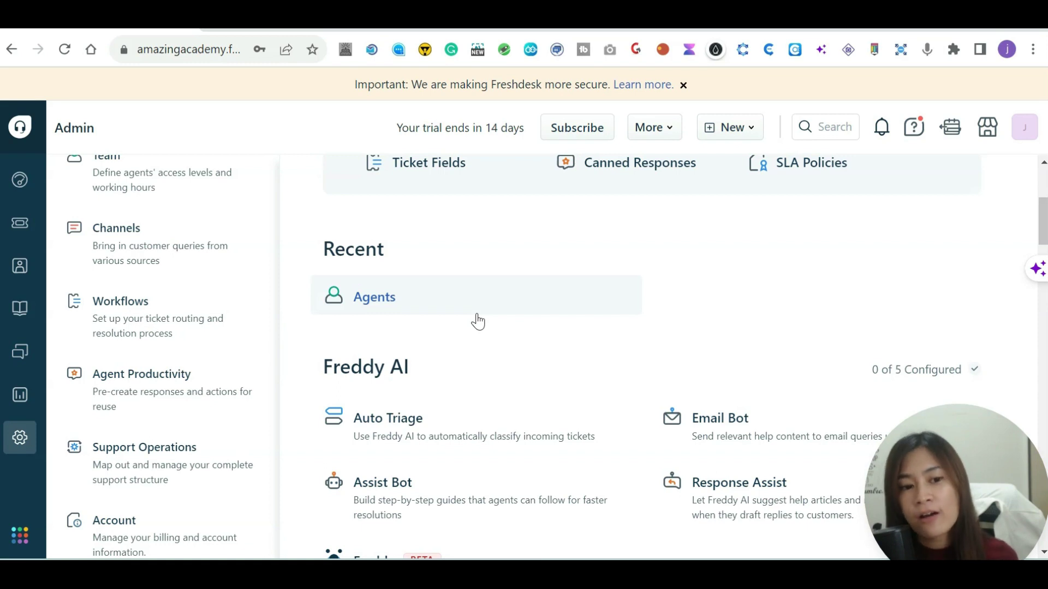
pyautogui.scroll(-2, 475, 313)
pyautogui.scroll(2, 404, 285)
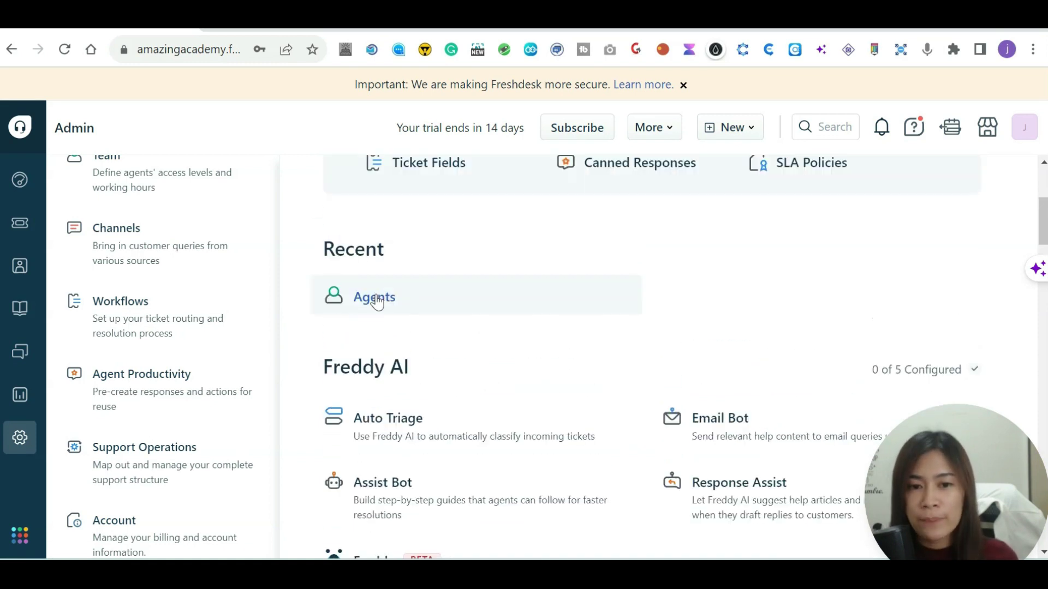
# Step: Open the Agents page from the recently accessed admin settings and bring up the support agents
pyautogui.click(375, 300)
pyautogui.scroll(-1, 562, 452)
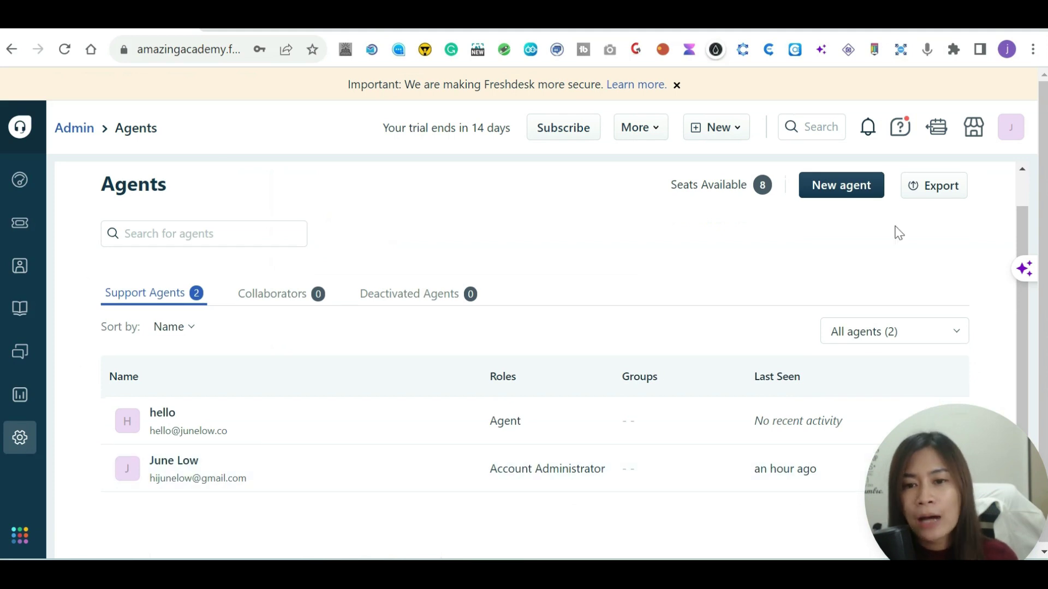
pyautogui.click(16, 448)
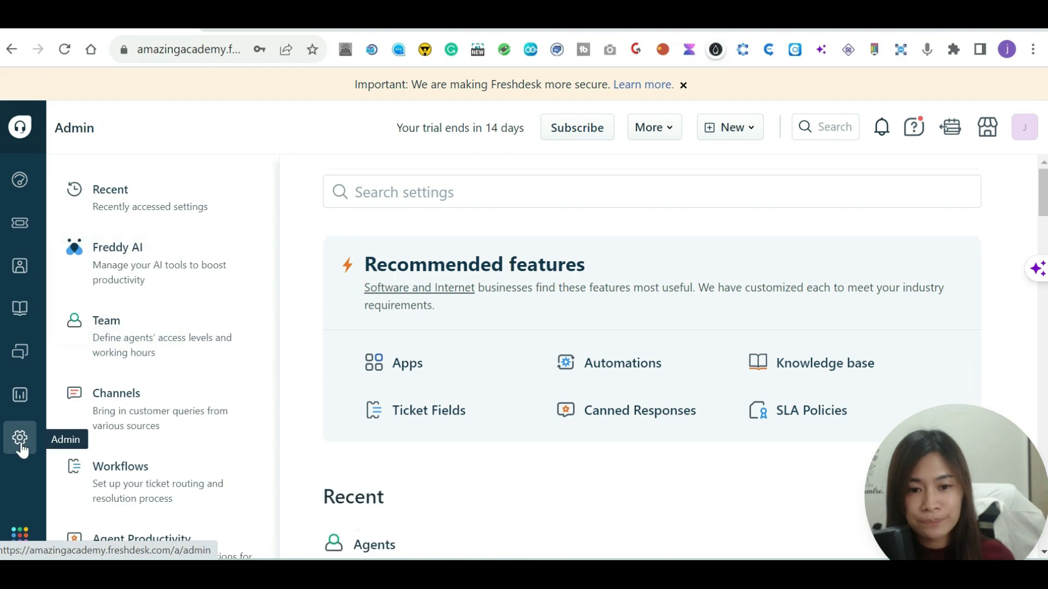
pyautogui.scroll(-3, 542, 421)
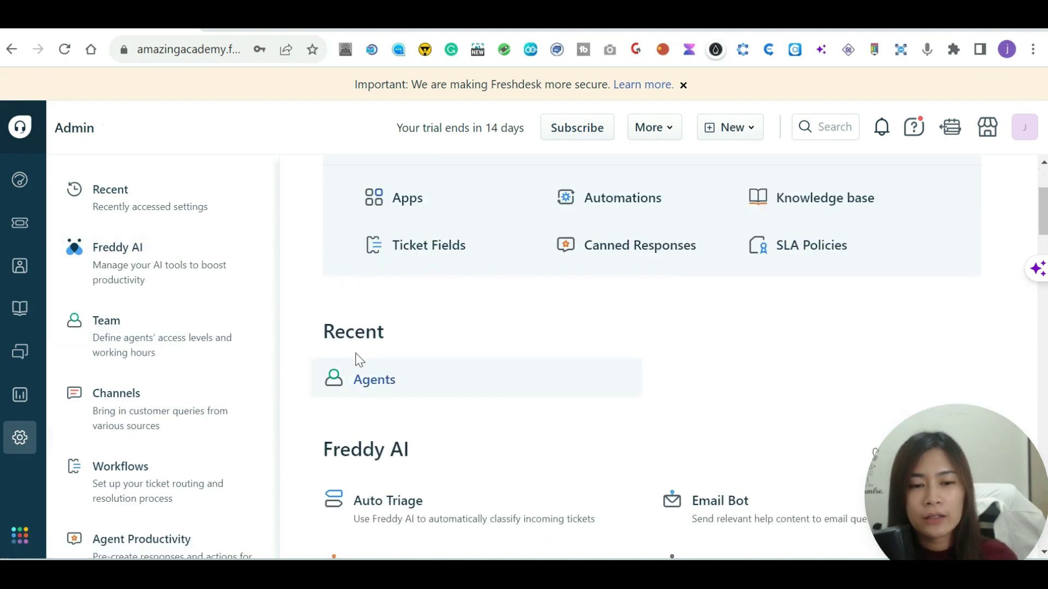
pyautogui.click(370, 385)
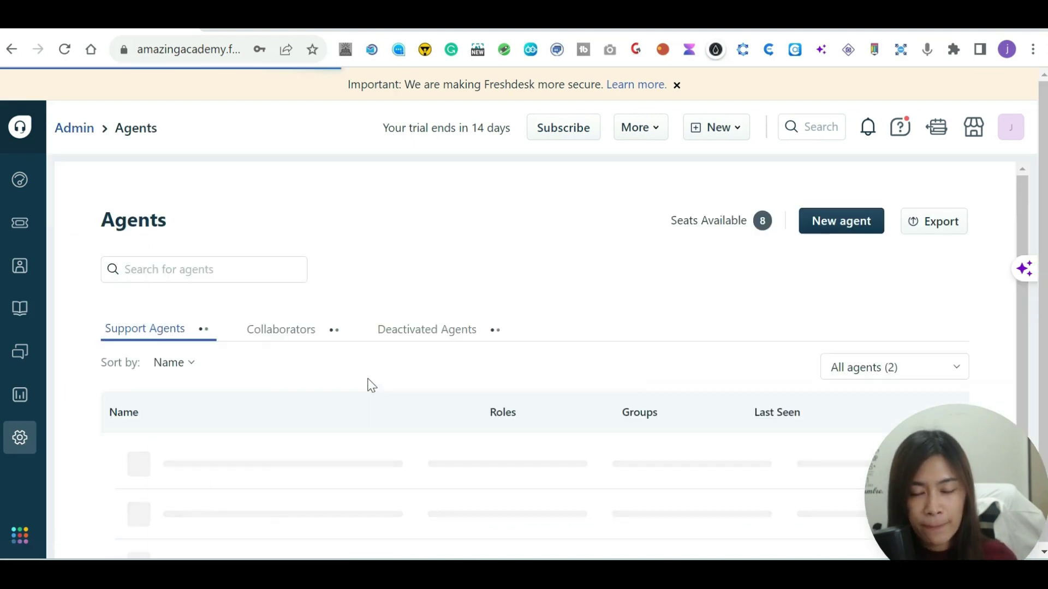
pyautogui.scroll(-1, 360, 287)
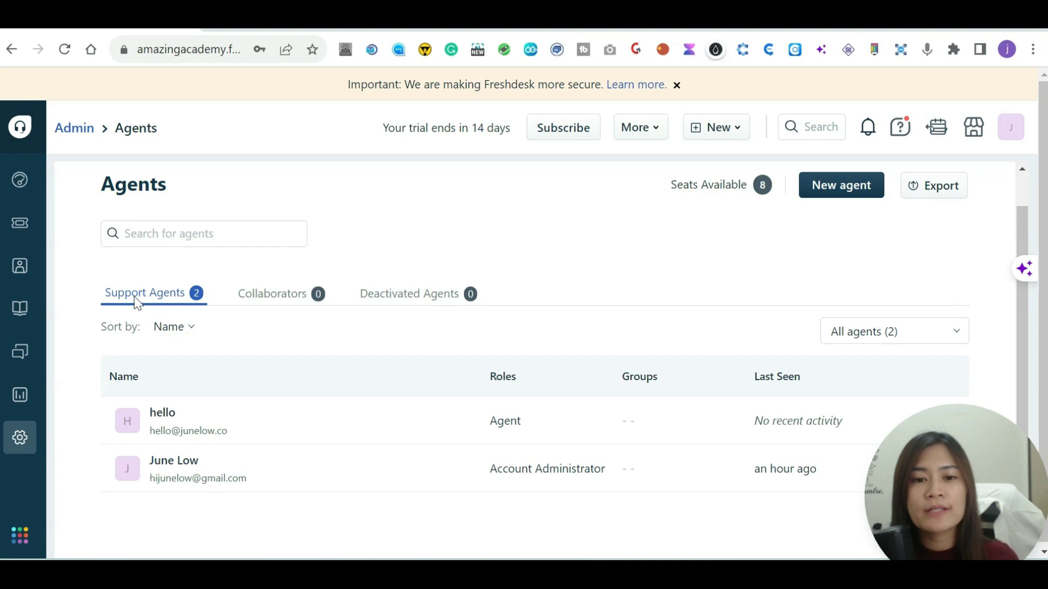
# Step: Examine the account administrator's entry and role in the support agents list
pyautogui.moveTo(958, 517); pyautogui.dragTo(975, 560)
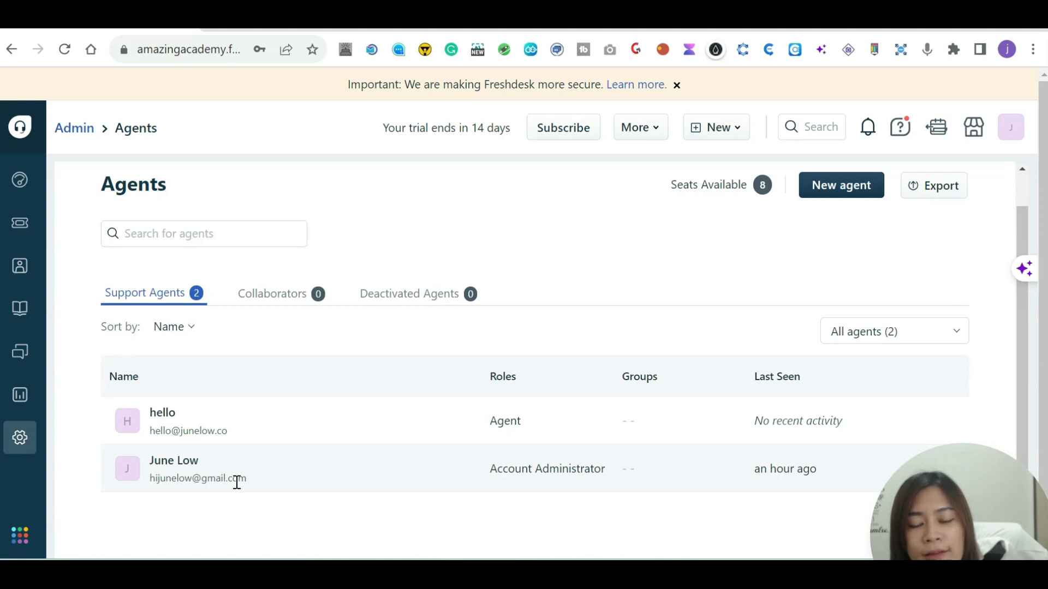
pyautogui.moveTo(487, 477); pyautogui.dragTo(636, 481)
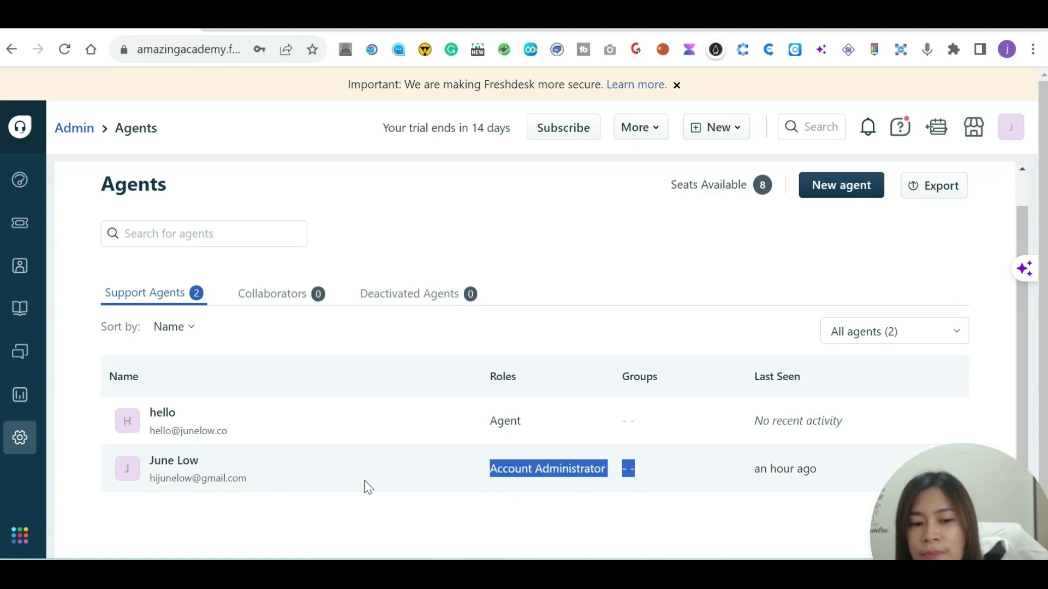
pyautogui.moveTo(150, 461); pyautogui.dragTo(620, 482)
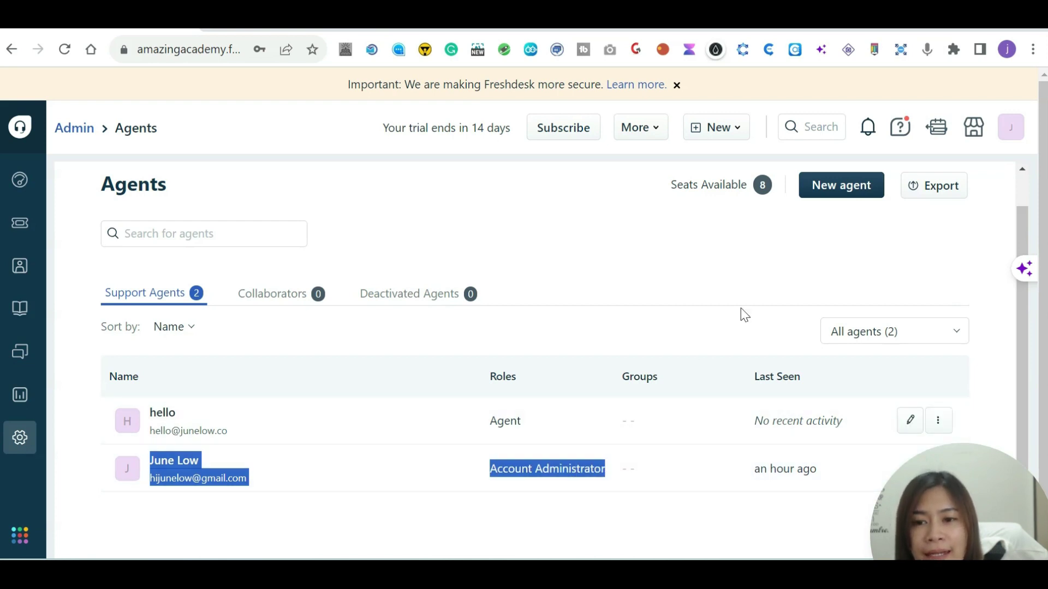
pyautogui.scroll(1, 709, 371)
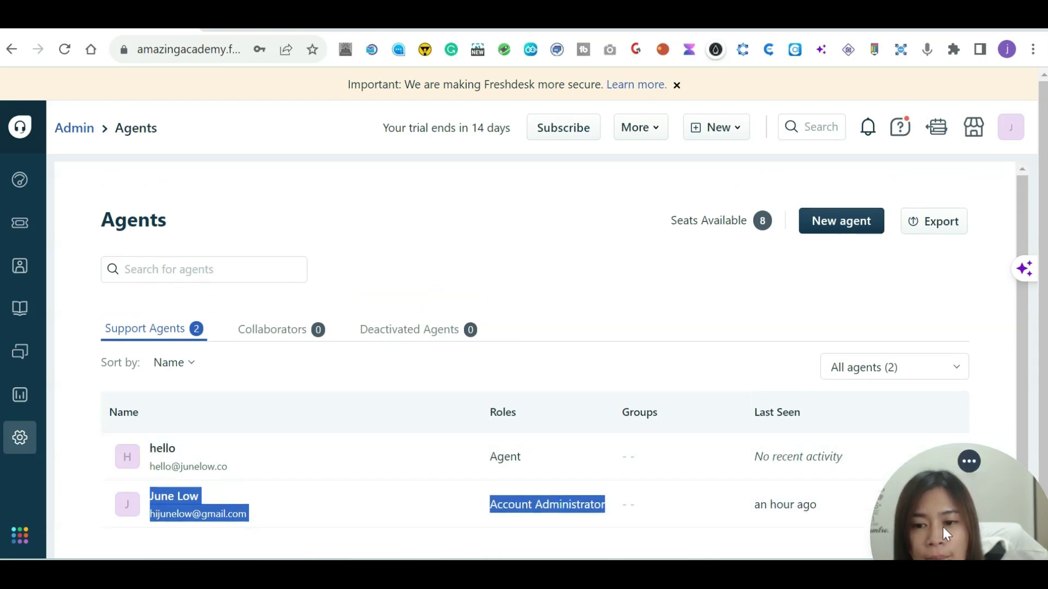
pyautogui.moveTo(946, 534); pyautogui.dragTo(891, 159)
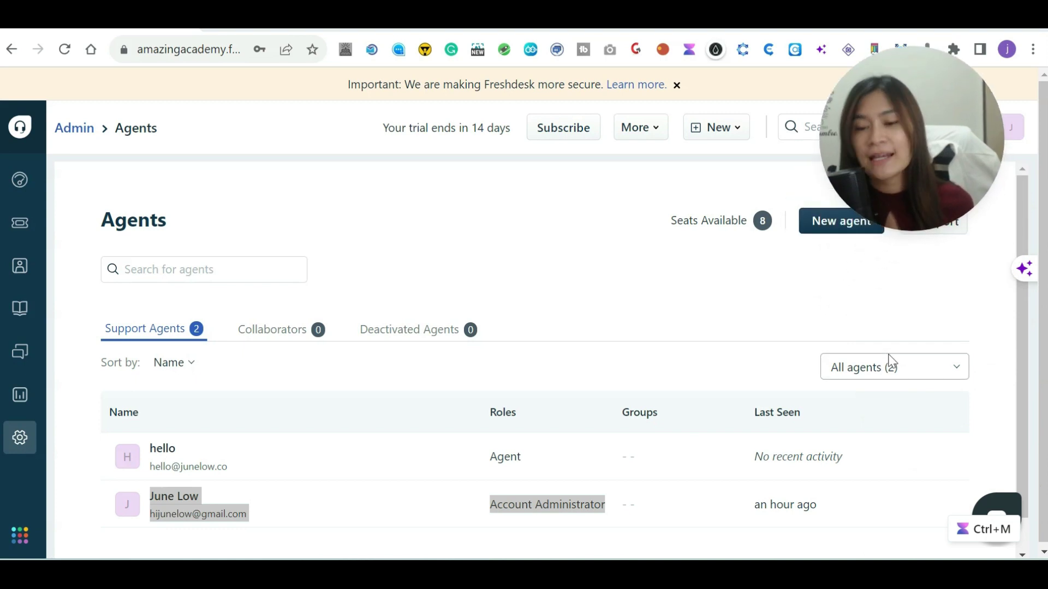
pyautogui.scroll(-1, 557, 467)
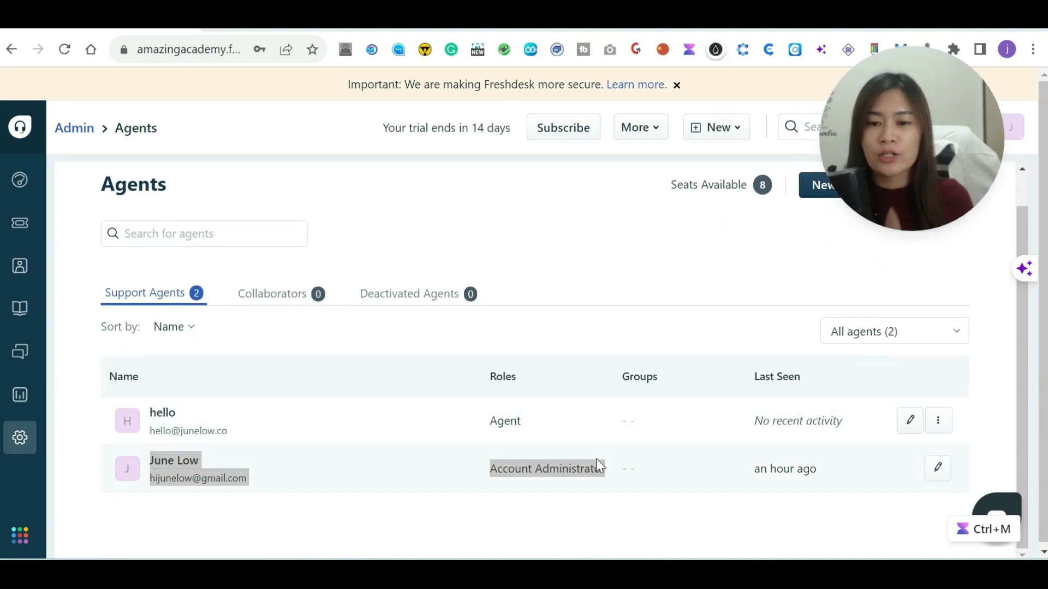
# Step: Open the account administrator's agent record for editing, try the Occasional option, and set the agent back to Full time
pyautogui.click(937, 468)
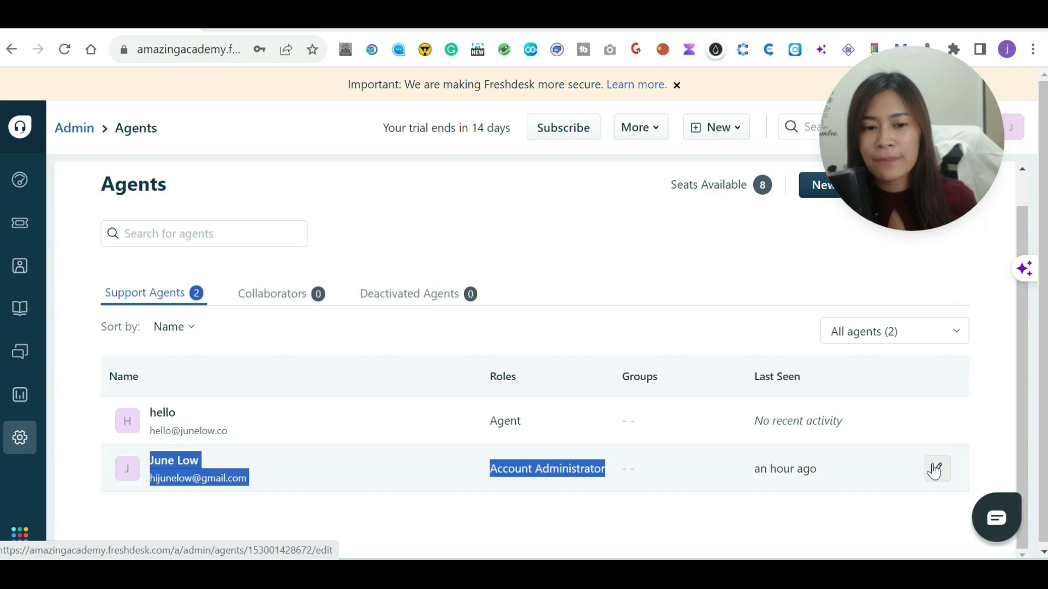
pyautogui.scroll(-3, 281, 456)
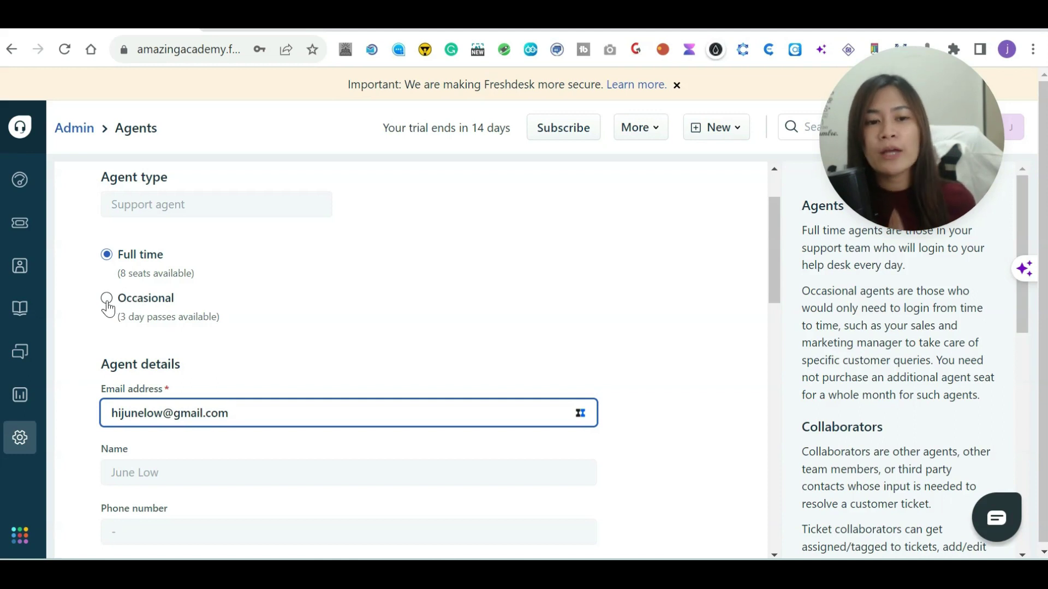
pyautogui.click(107, 302)
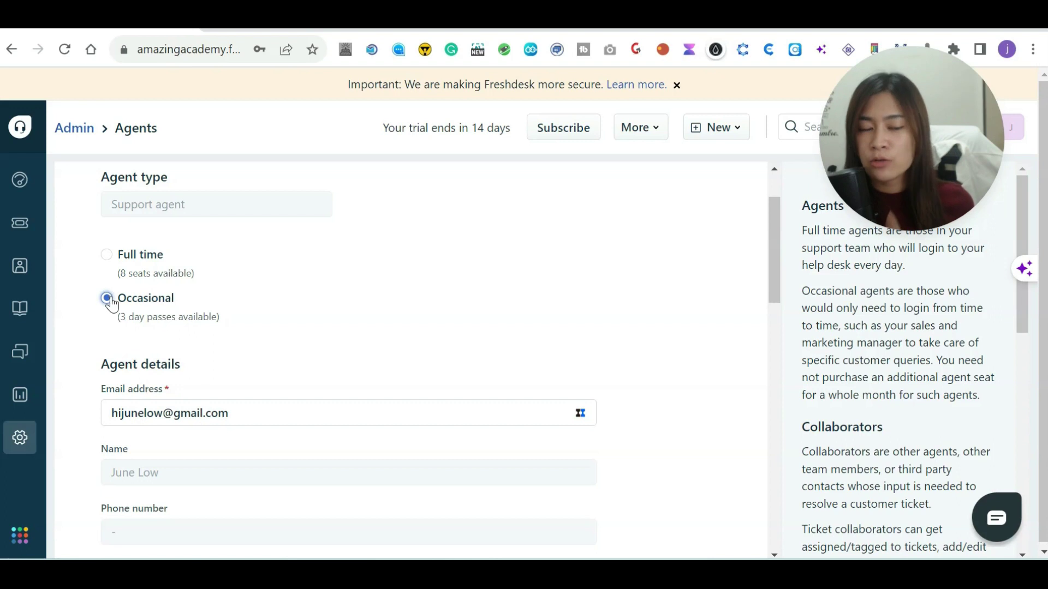
pyautogui.click(106, 255)
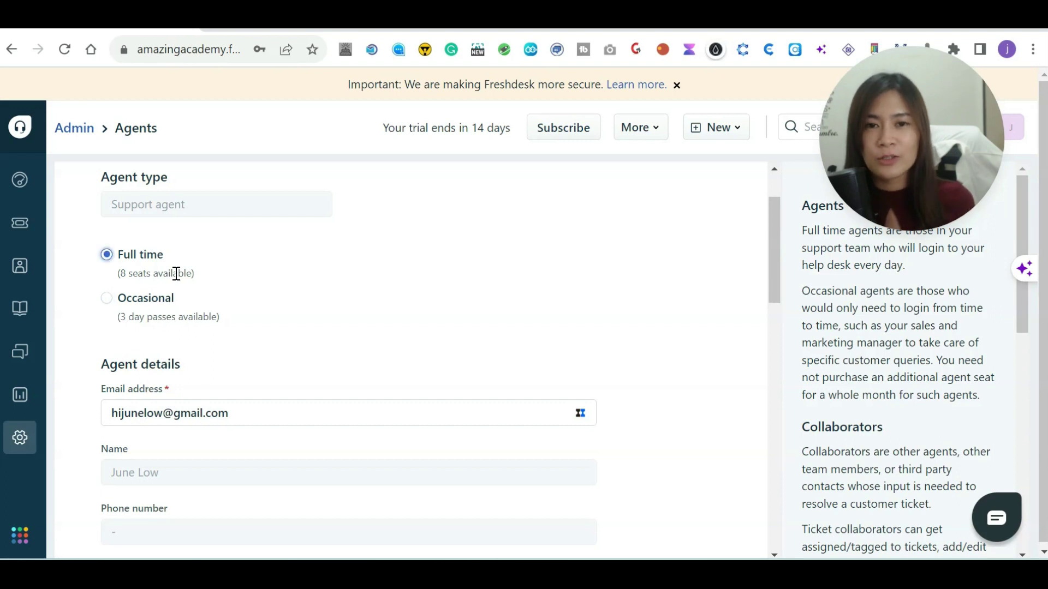
# Step: Enter a signature in the account administrator's record with "Cheers," on one line and the agent's site name below it
pyautogui.scroll(-1, 120, 224)
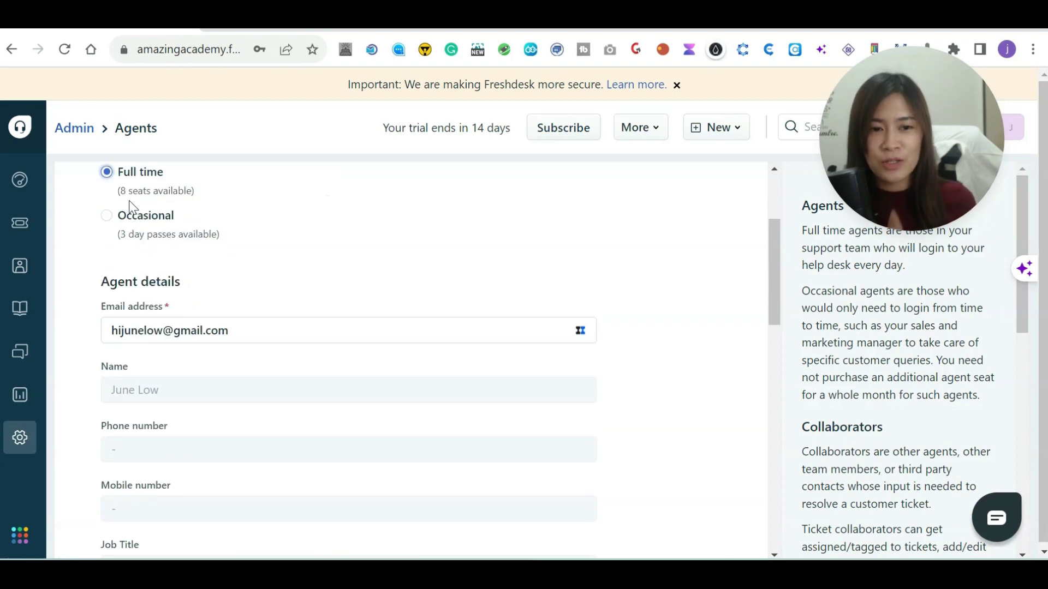
pyautogui.scroll(-4, 288, 362)
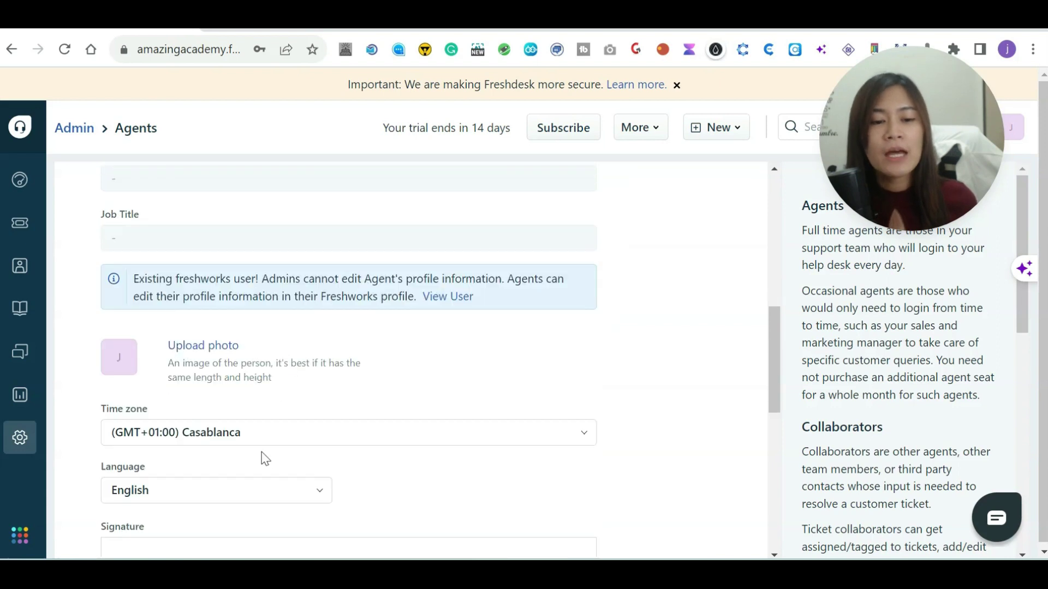
pyautogui.scroll(-2, 265, 458)
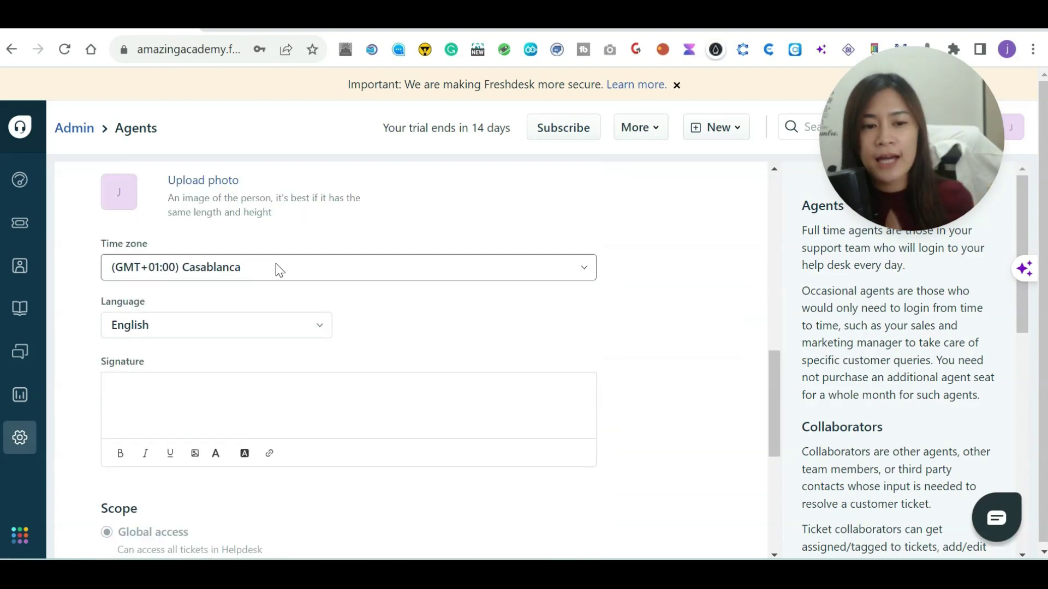
pyautogui.click(224, 404)
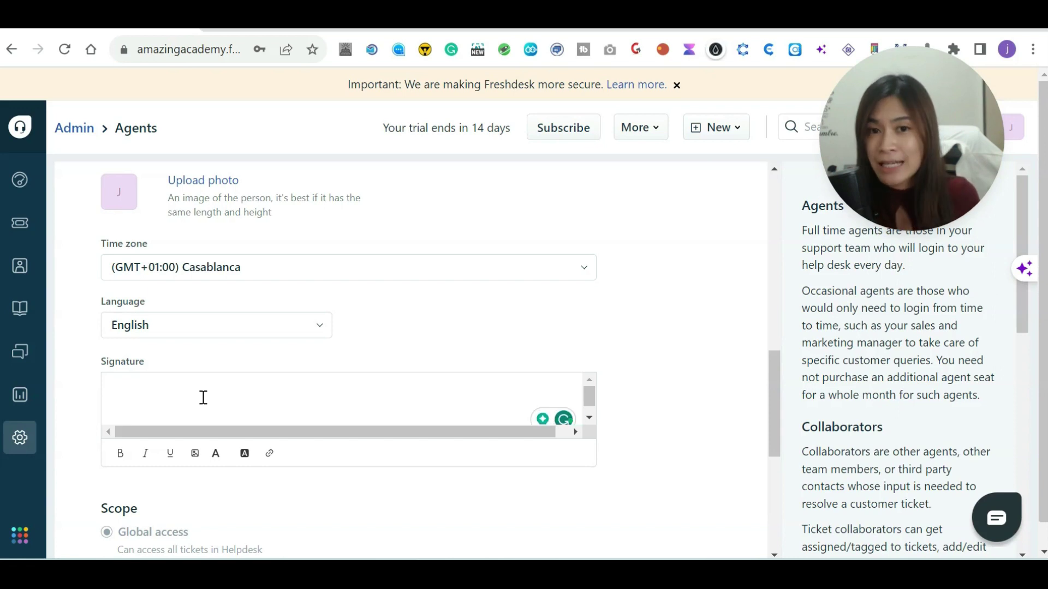
pyautogui.press('Return')
pyautogui.write('Ch')
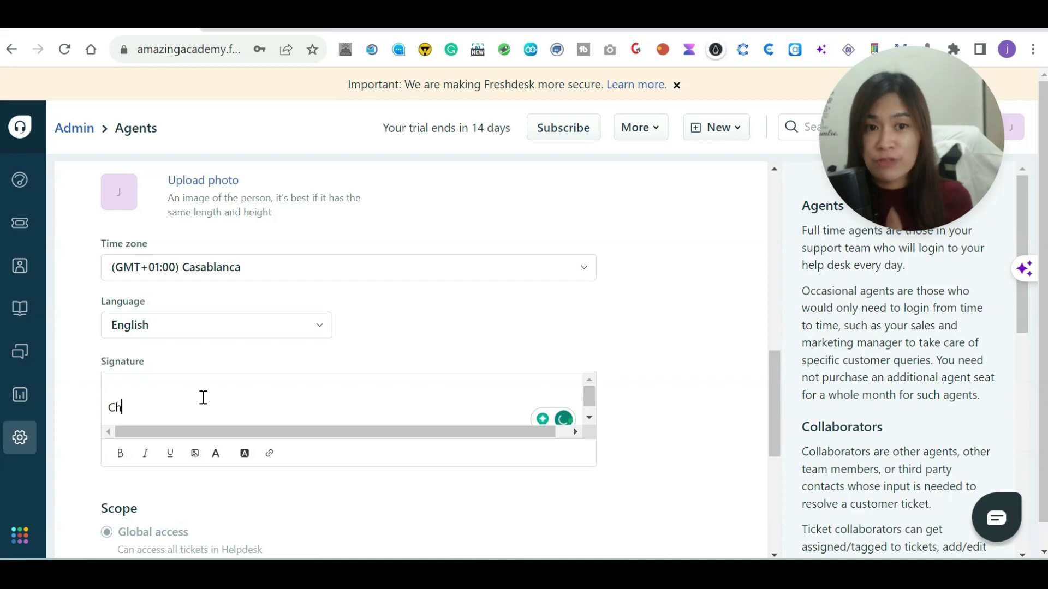
pyautogui.write('eers,')
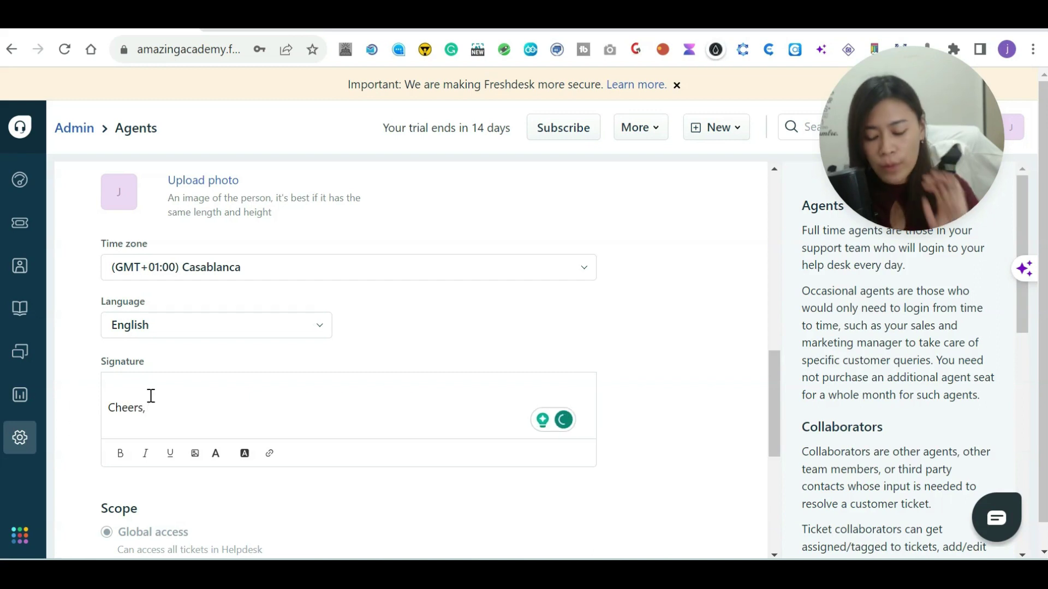
pyautogui.press('Return')
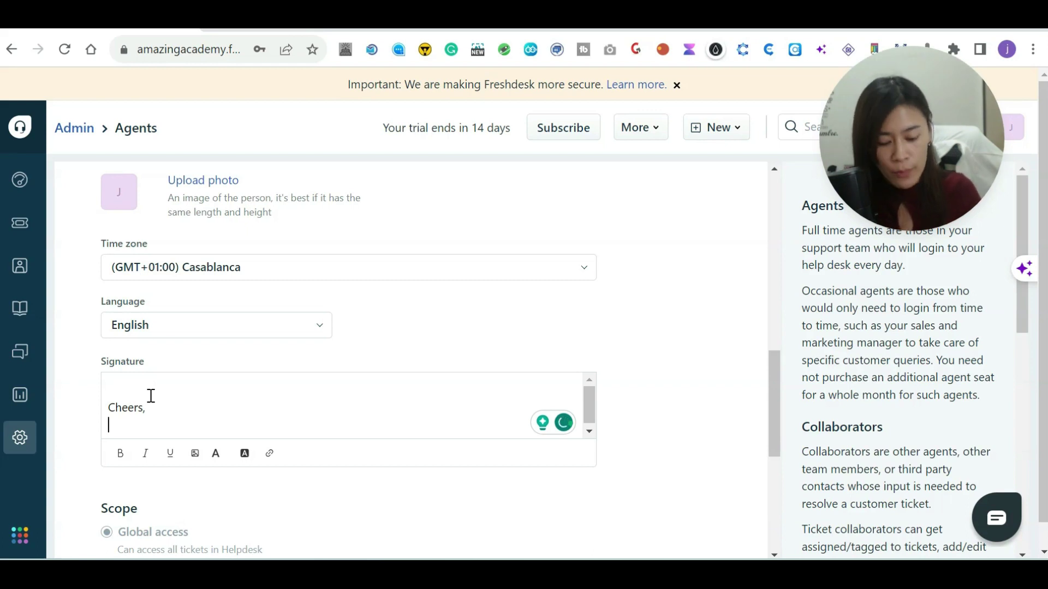
pyautogui.write('JuneLow.co')
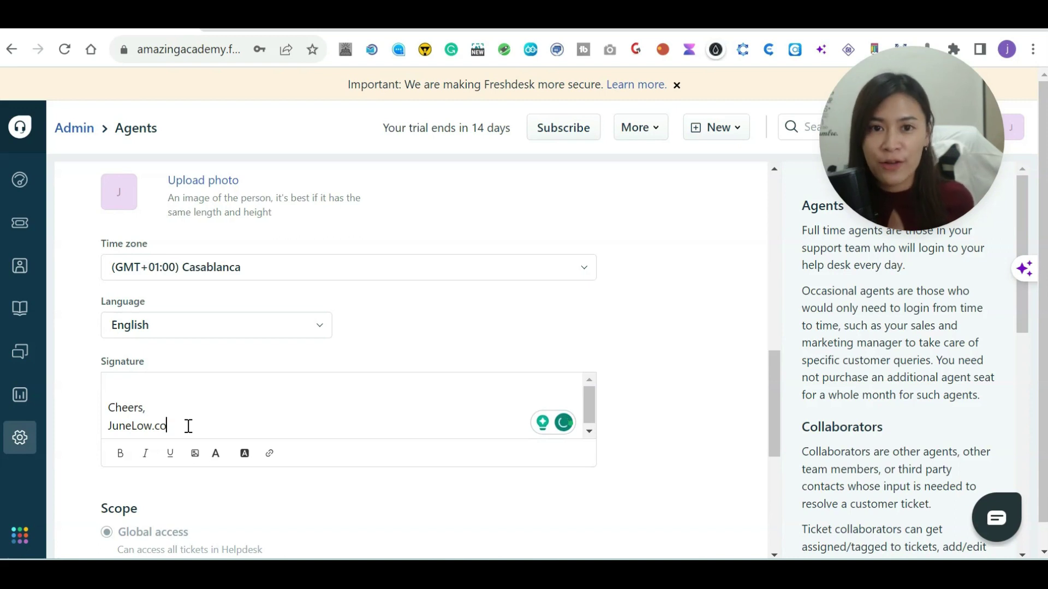
pyautogui.moveTo(168, 426); pyautogui.dragTo(86, 435)
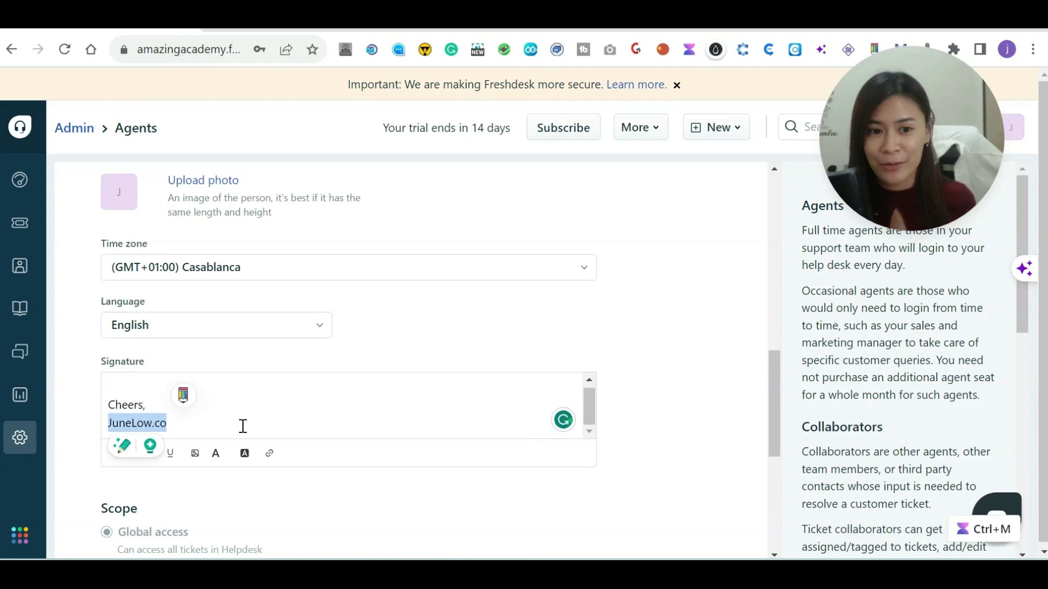
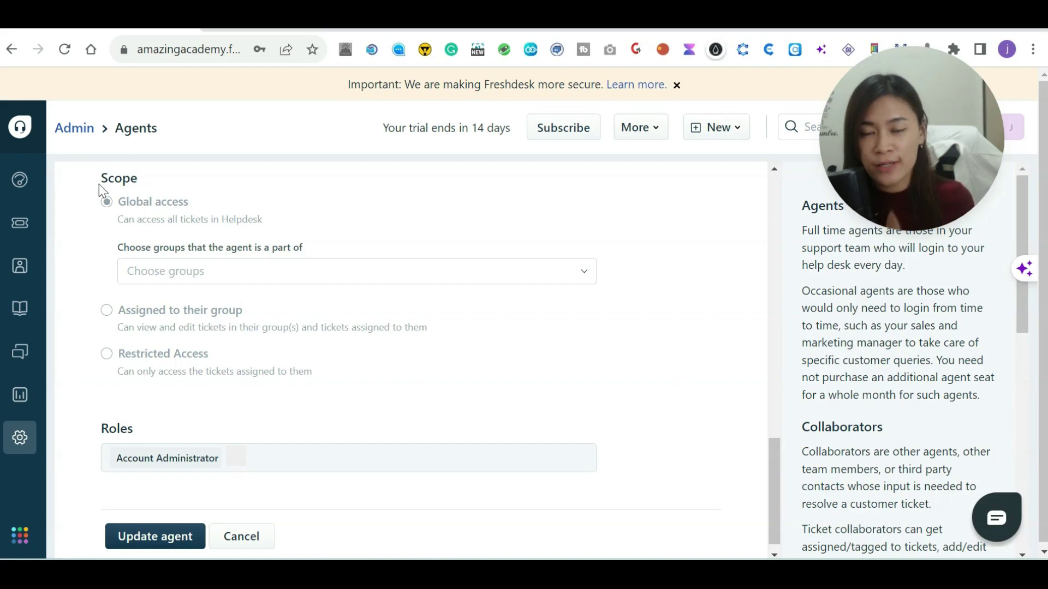
# Step: Try adding the account administrator to the Billing, Customer Success, Customer Support, Engineering and Escalations groups
pyautogui.click(194, 271)
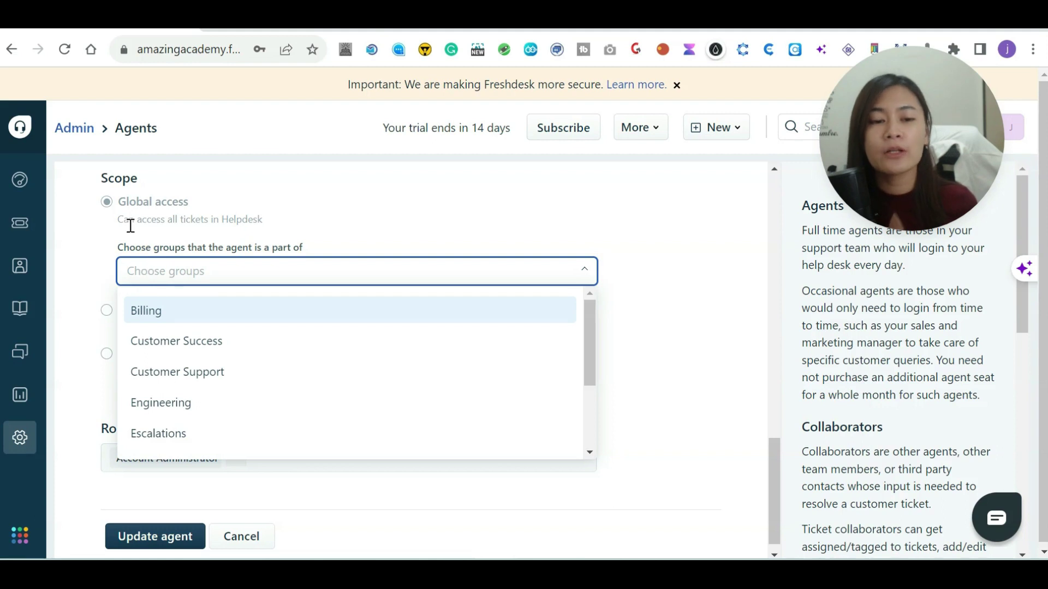
pyautogui.click(121, 209)
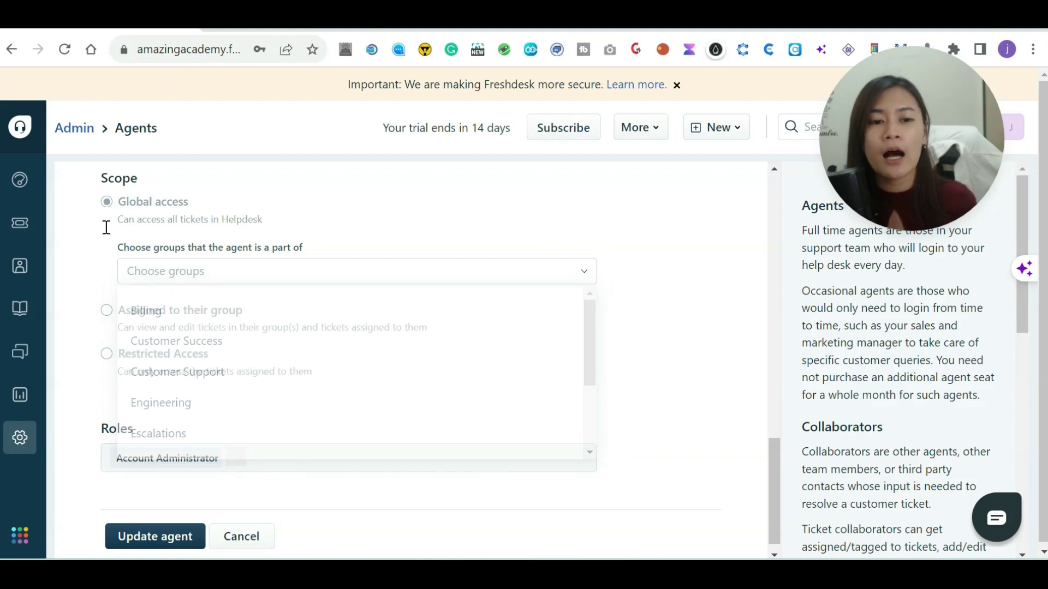
pyautogui.click(165, 274)
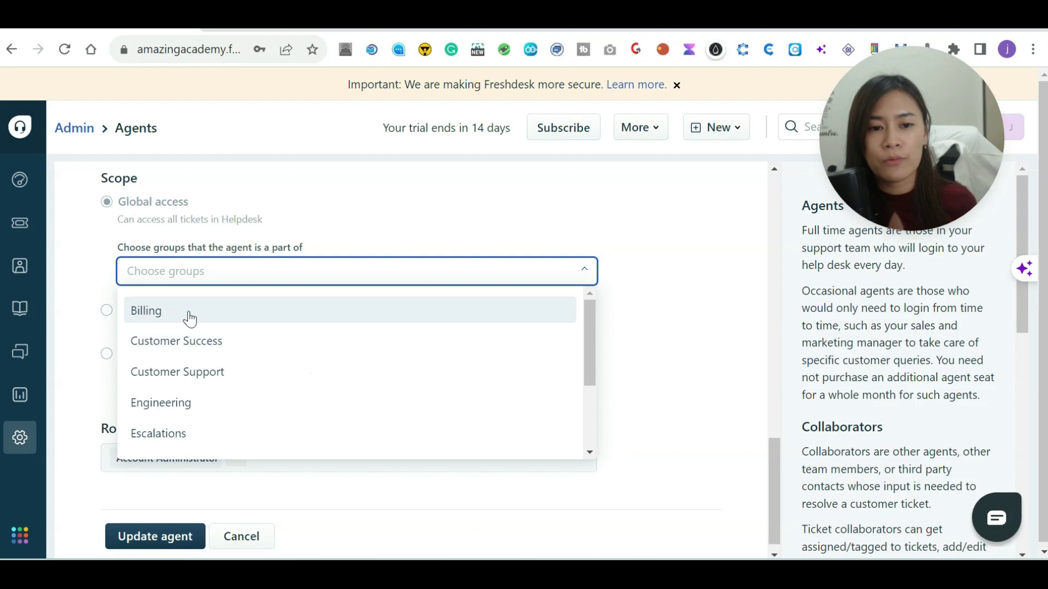
pyautogui.click(229, 311)
pyautogui.click(269, 271)
pyautogui.click(253, 352)
pyautogui.click(322, 284)
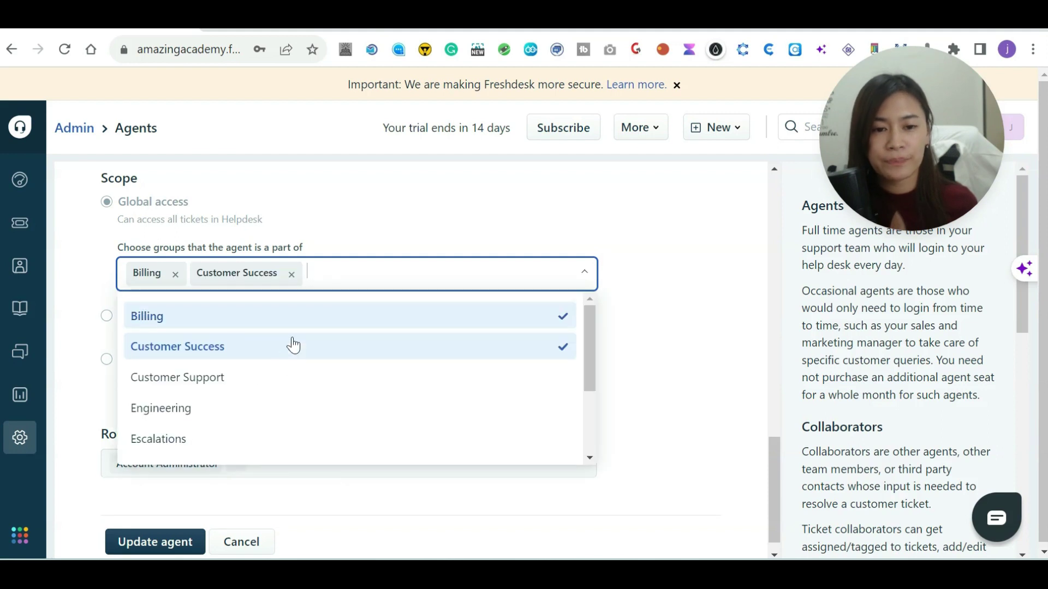
pyautogui.click(298, 378)
pyautogui.click(465, 279)
pyautogui.click(339, 415)
pyautogui.click(532, 284)
pyautogui.scroll(-2, 224, 382)
pyautogui.click(213, 354)
pyautogui.click(522, 283)
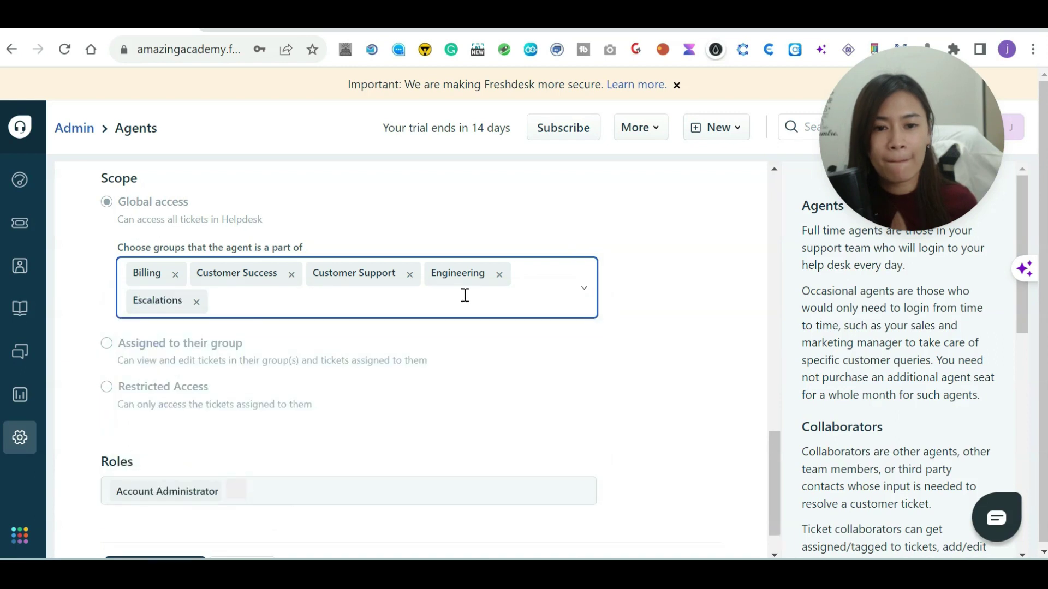
# Step: Clear the chosen groups and cancel editing the account administrator's record, returning to the agents list
pyautogui.click(304, 312)
pyautogui.scroll(7, 323, 349)
pyautogui.scroll(-3, 323, 349)
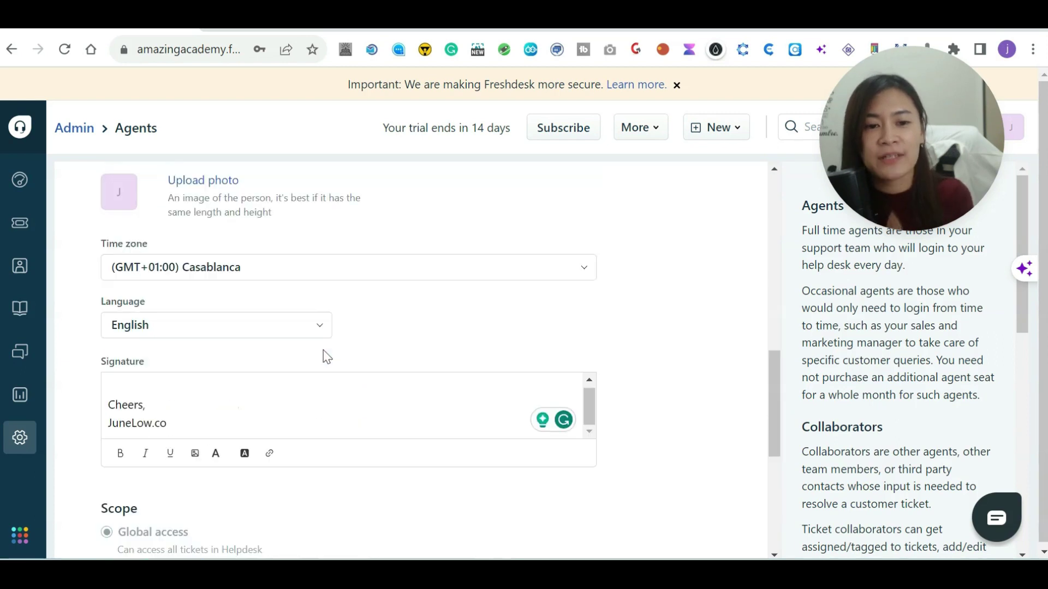
pyautogui.scroll(-6, 328, 357)
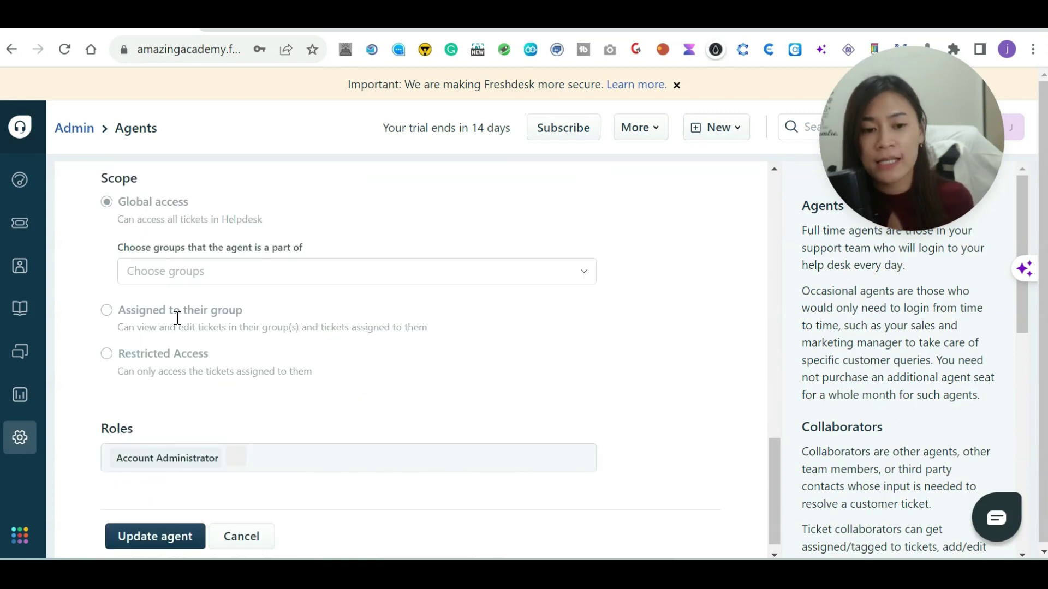
pyautogui.click(242, 537)
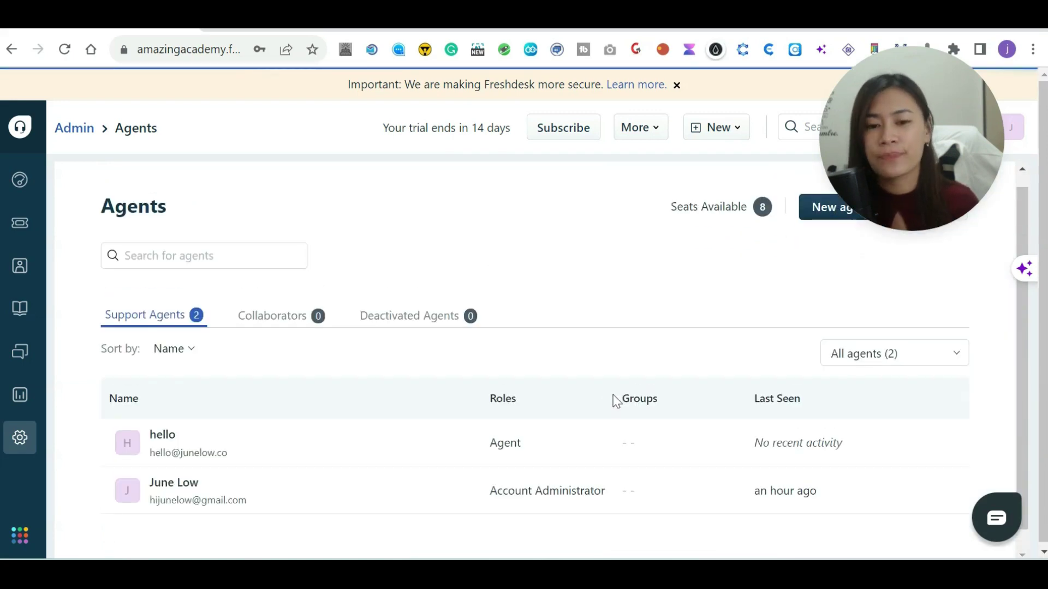
pyautogui.scroll(-1, 615, 404)
pyautogui.moveTo(861, 457)
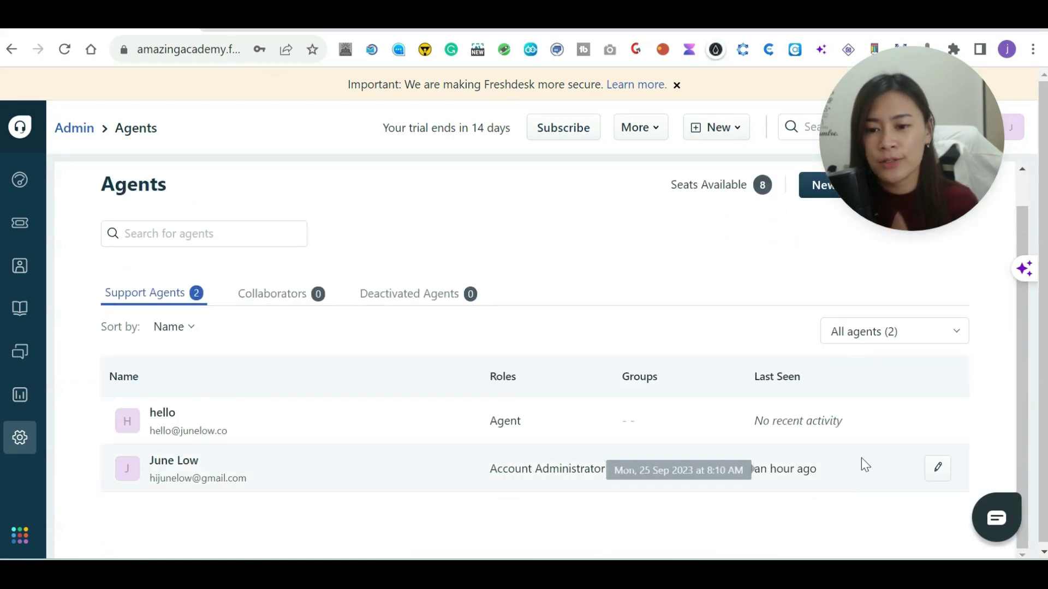
pyautogui.click(938, 475)
pyautogui.click(21, 52)
pyautogui.scroll(-2, 879, 437)
pyautogui.scroll(1, 934, 348)
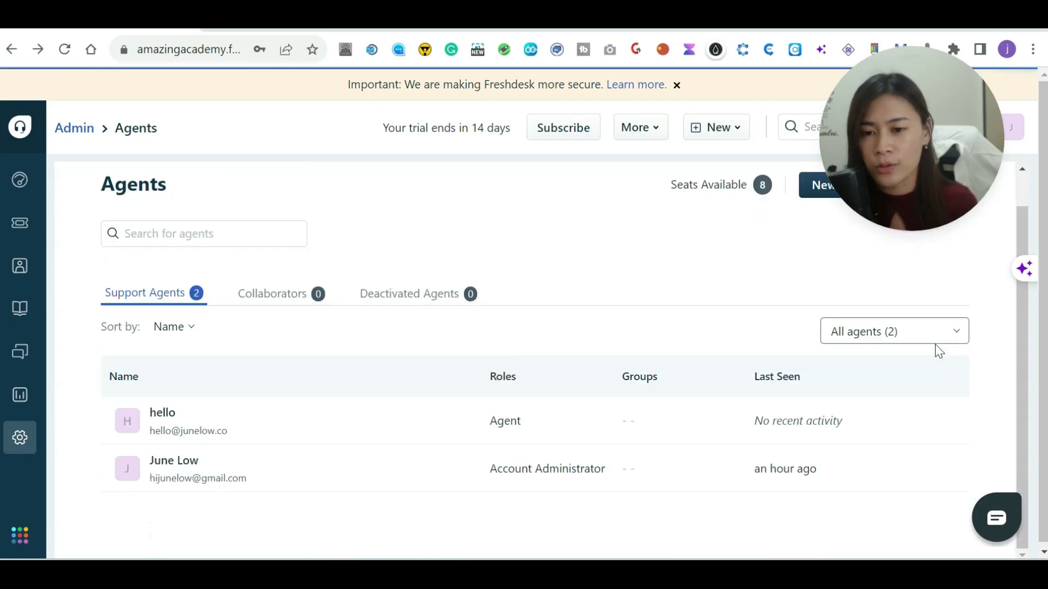
# Step: Open the record of the support agent with the Agent role for editing and set its scope to Assigned to their group
pyautogui.click(911, 424)
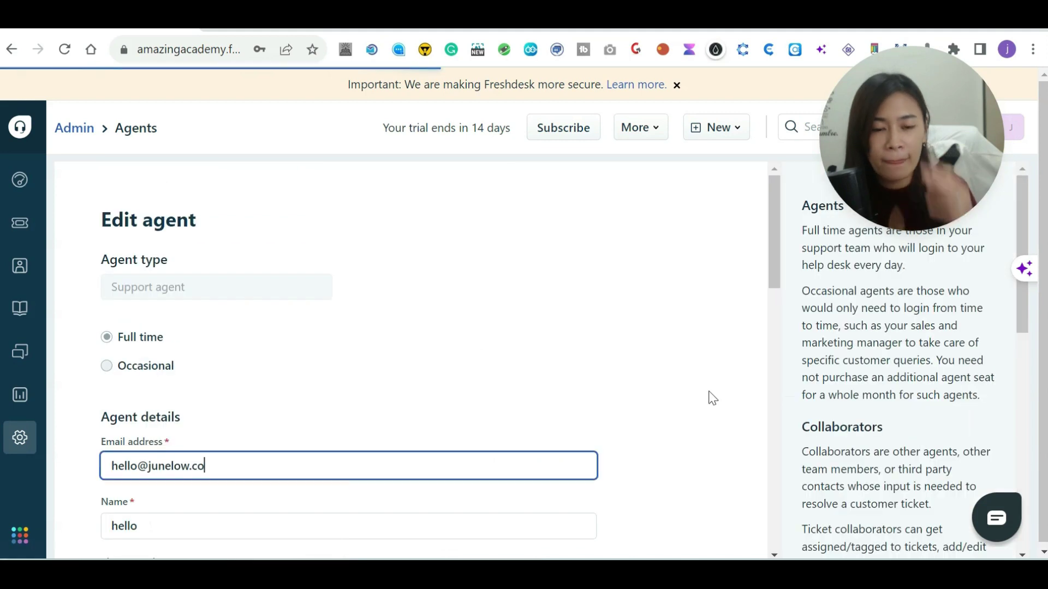
pyautogui.scroll(-5, 474, 341)
pyautogui.click(170, 362)
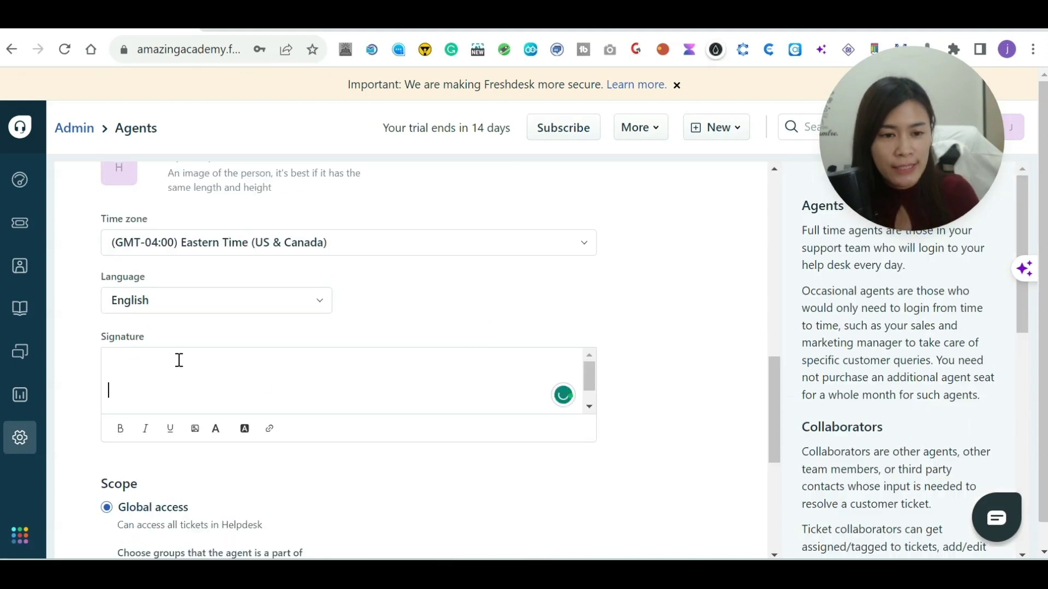
pyautogui.scroll(-5, 755, 388)
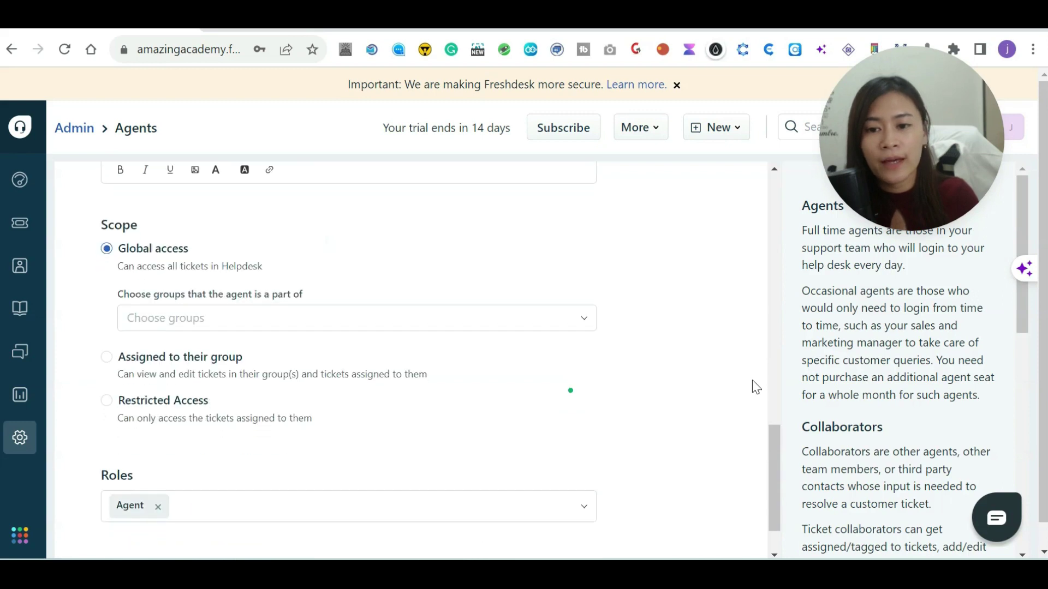
pyautogui.scroll(-1, 755, 387)
pyautogui.click(106, 292)
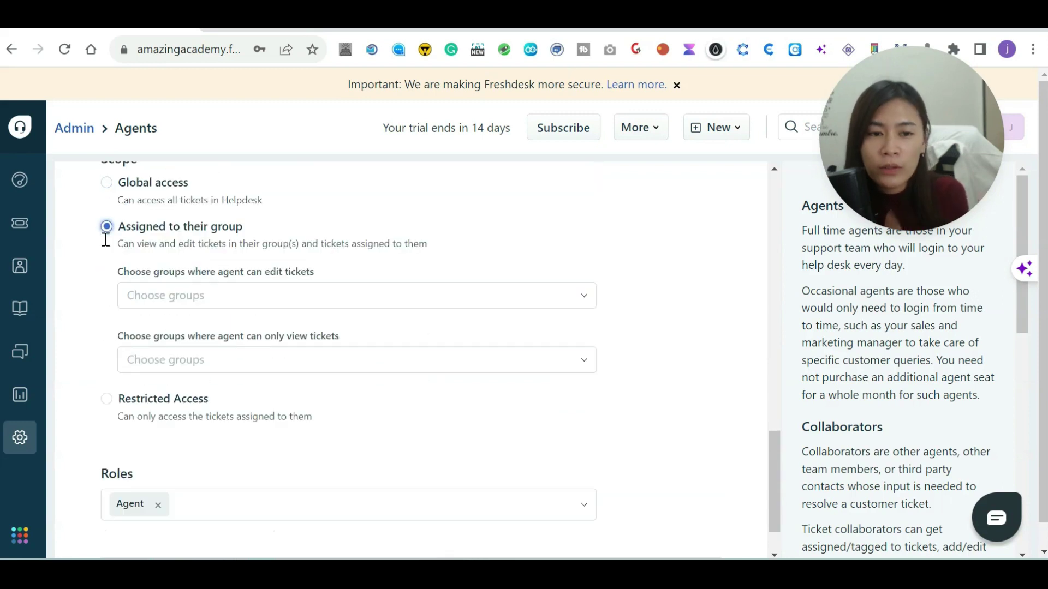
pyautogui.scroll(2, 107, 246)
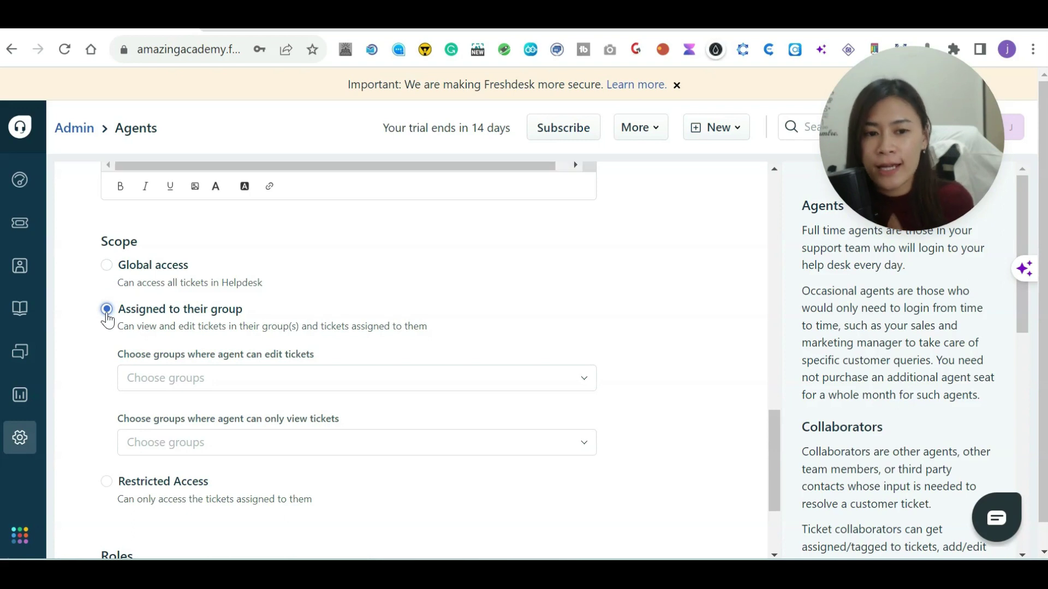
# Step: Choose Customer Support and Engineering as the groups where the agent can edit tickets
pyautogui.click(212, 388)
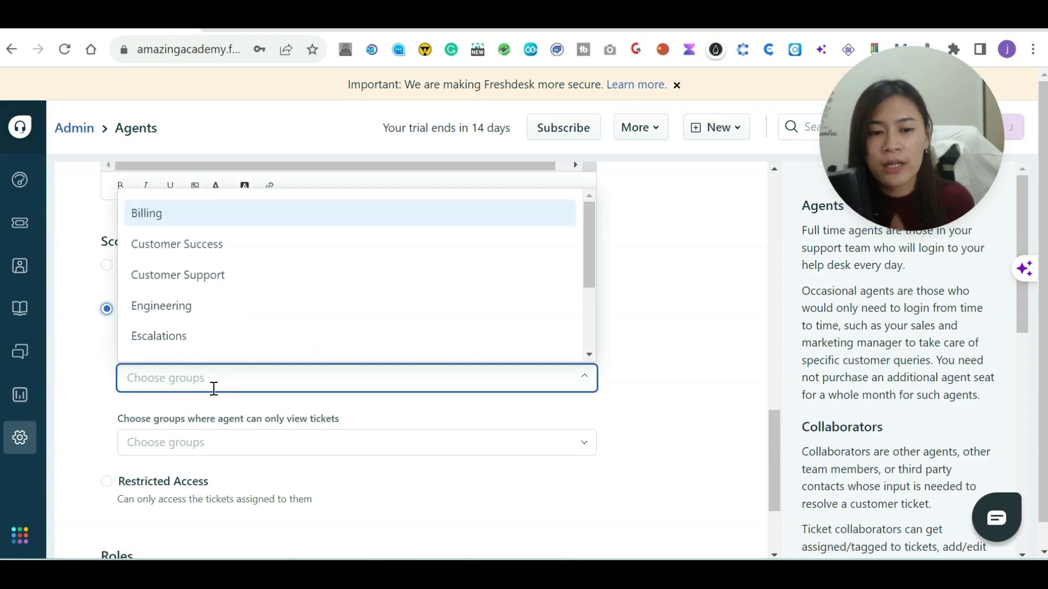
pyautogui.click(230, 268)
pyautogui.click(252, 376)
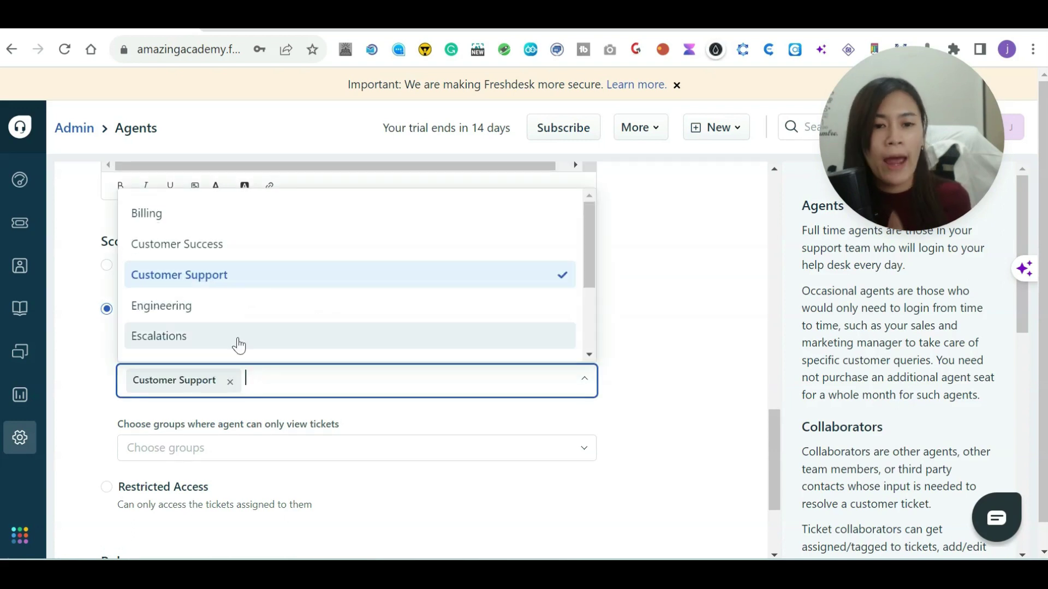
pyautogui.click(232, 313)
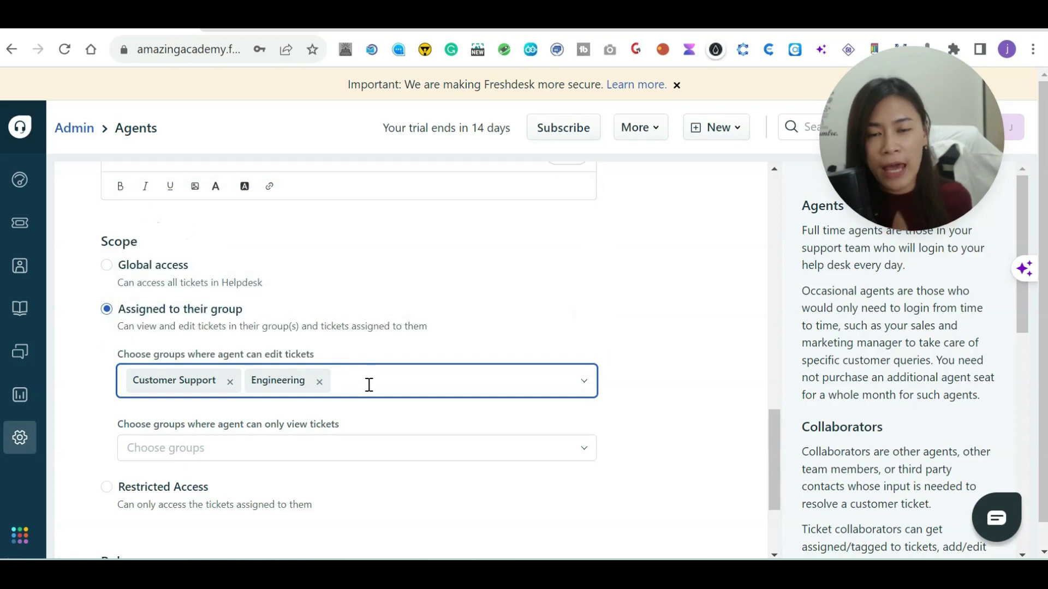
pyautogui.click(368, 386)
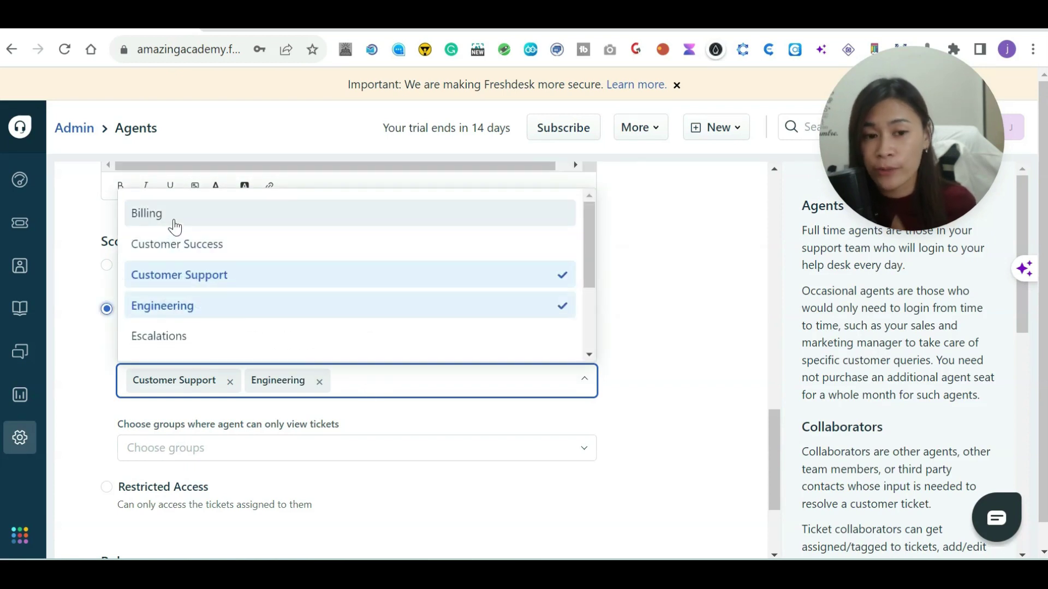
pyautogui.click(416, 371)
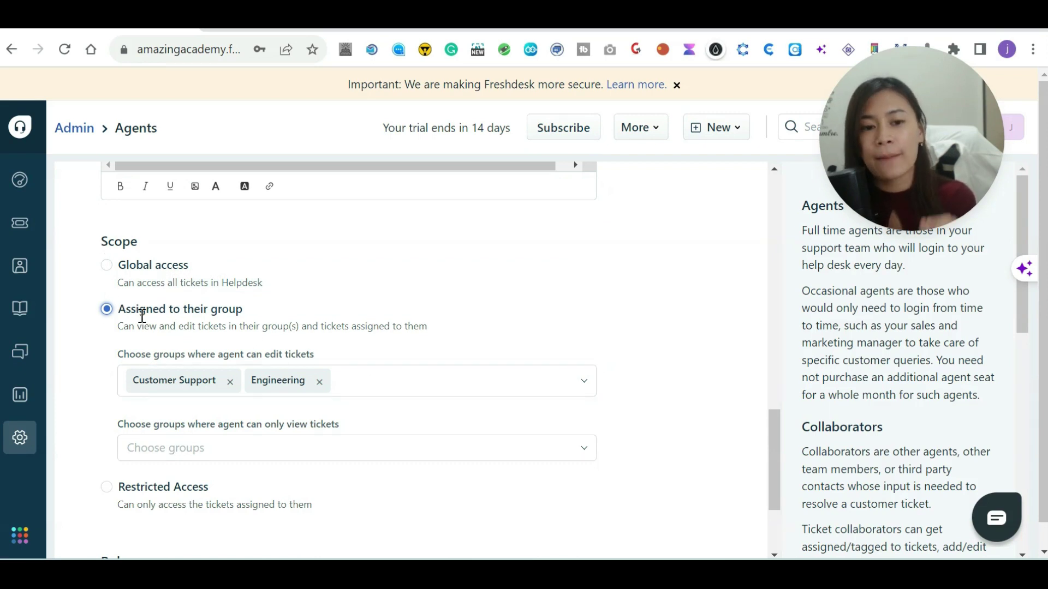
pyautogui.moveTo(132, 309); pyautogui.dragTo(268, 322)
pyautogui.click(267, 322)
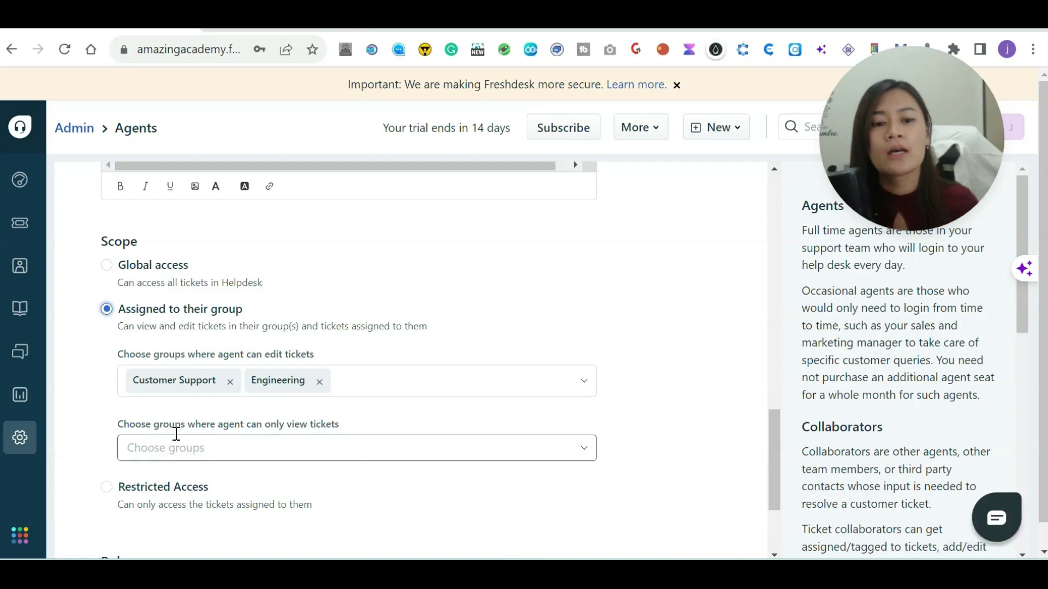
# Step: Choose Customer Success and Support as the groups where the agent can only view tickets
pyautogui.scroll(-2, 207, 448)
pyautogui.click(204, 365)
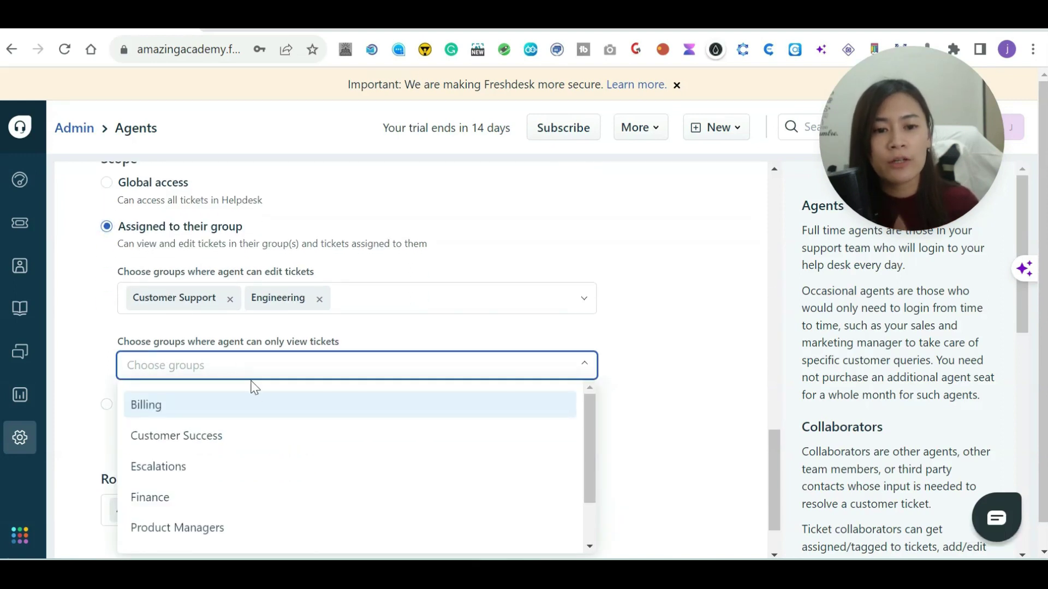
pyautogui.click(227, 436)
pyautogui.click(297, 367)
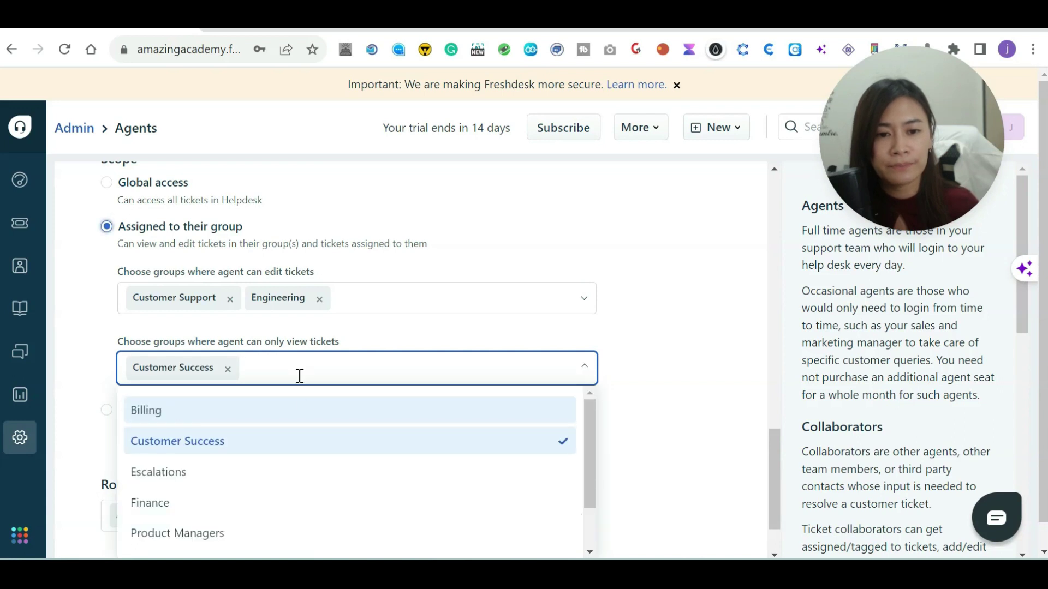
pyautogui.scroll(-1, 300, 491)
pyautogui.scroll(2, 295, 496)
pyautogui.scroll(-3, 311, 483)
pyautogui.click(275, 497)
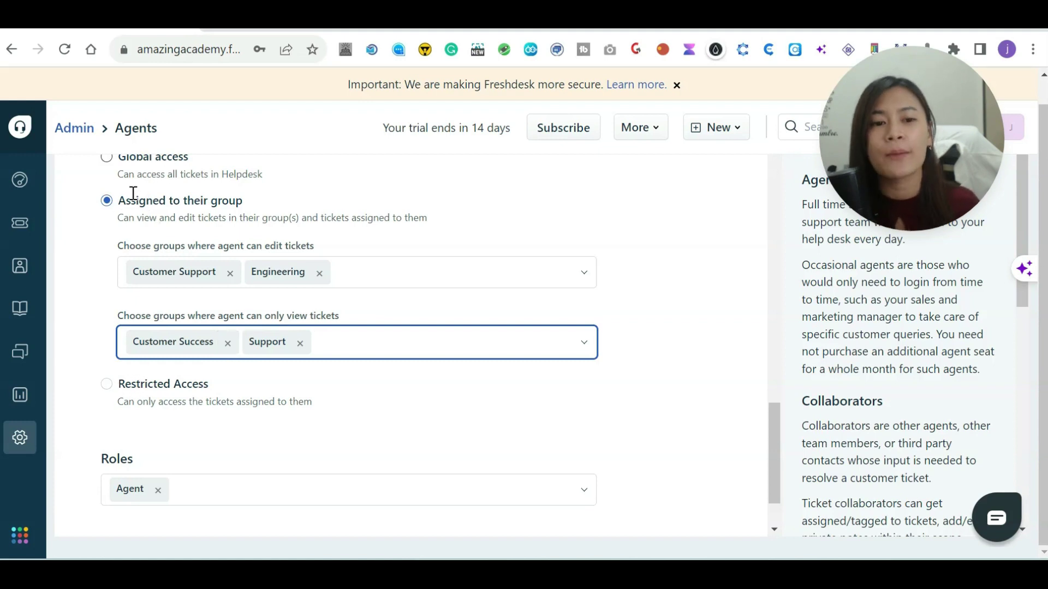
pyautogui.scroll(1, 119, 210)
pyautogui.moveTo(115, 283); pyautogui.dragTo(264, 289)
pyautogui.scroll(-3, 402, 390)
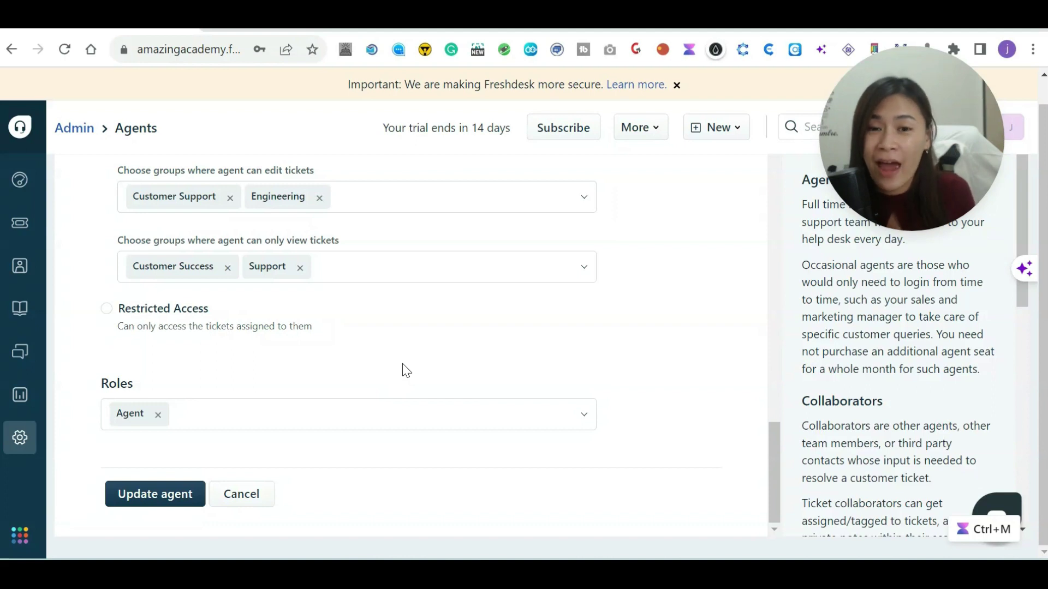
# Step: Review the agent's Assigned to their group scope, its edit and view-only groups, and the roles offered for the agent
pyautogui.scroll(3, 403, 361)
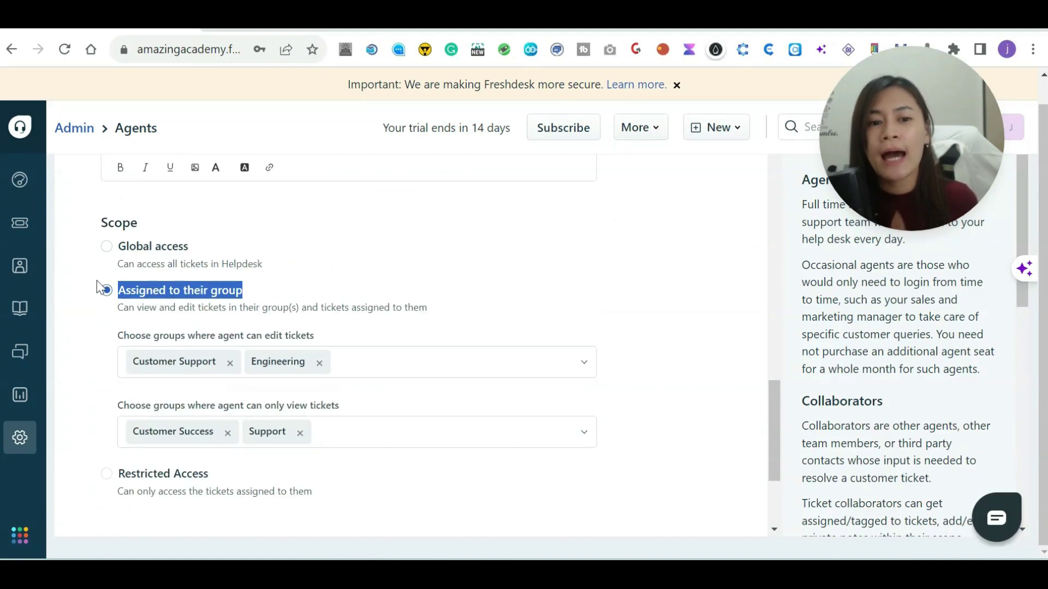
pyautogui.click(90, 290)
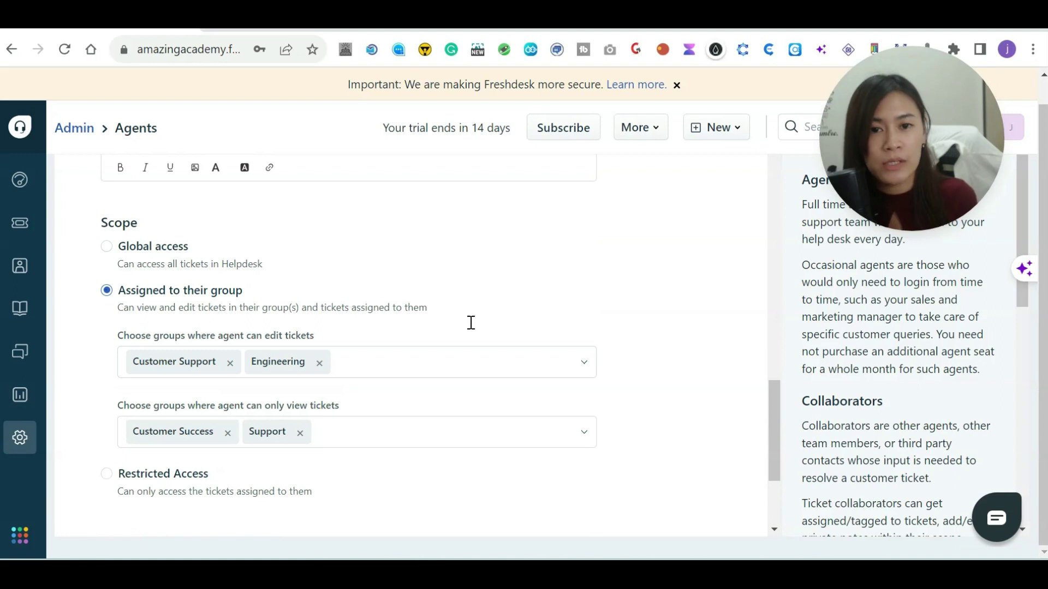
pyautogui.scroll(-3, 538, 376)
pyautogui.click(203, 412)
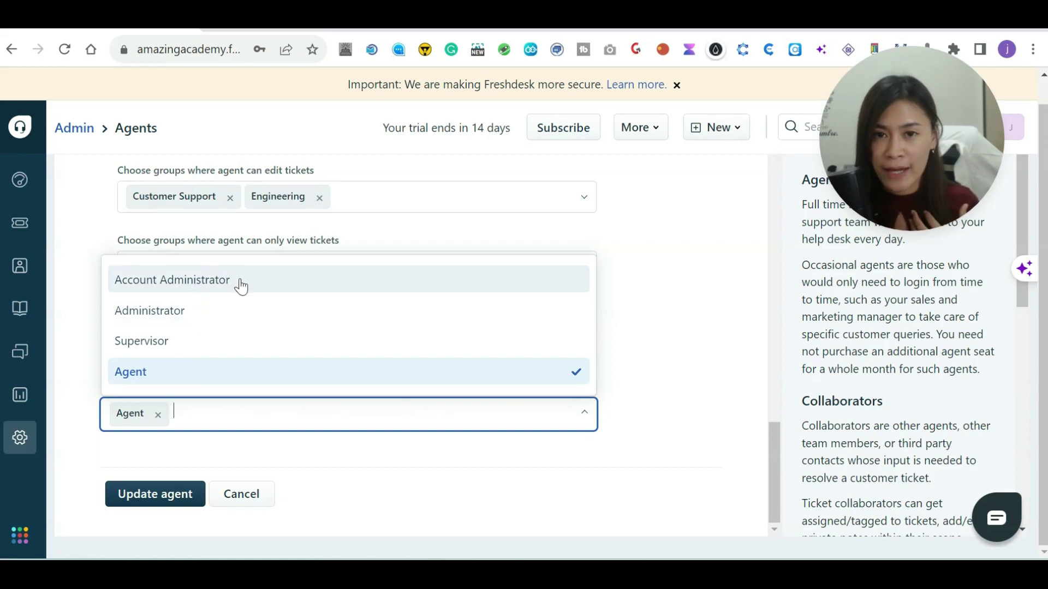
pyautogui.scroll(3, 175, 320)
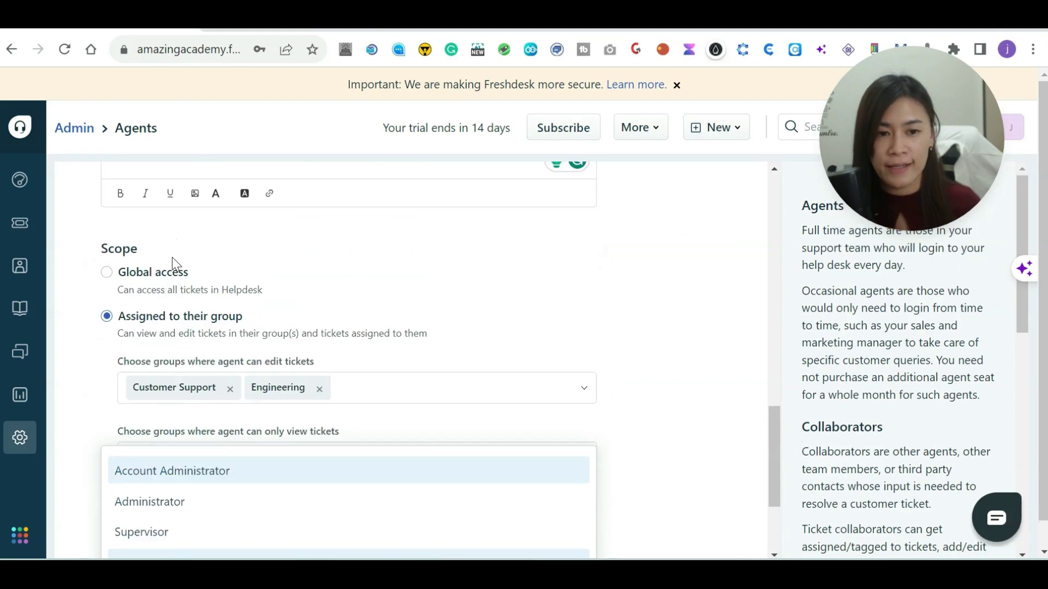
pyautogui.scroll(-1, 199, 431)
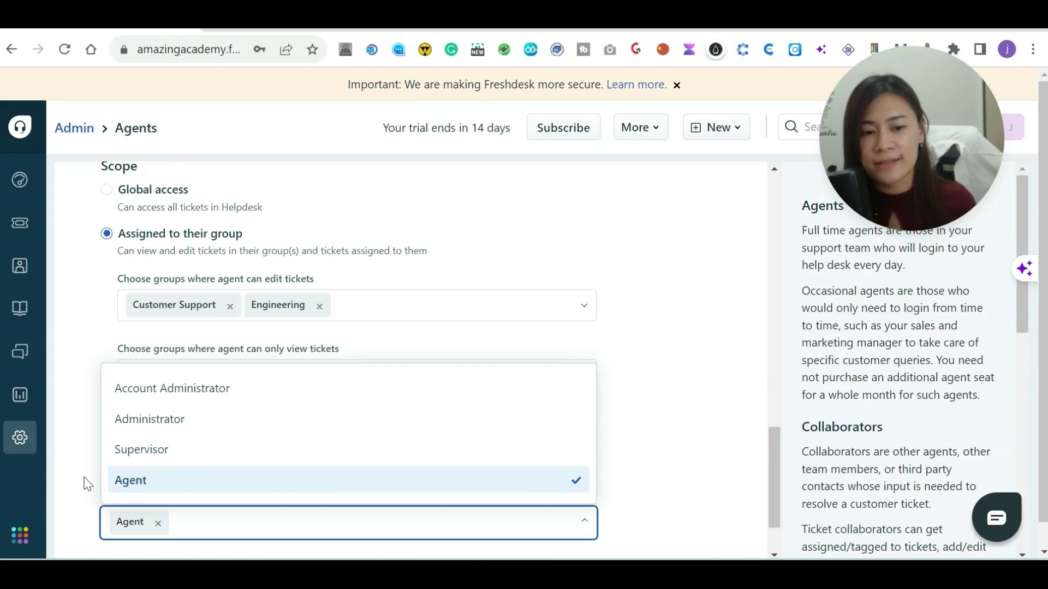
pyautogui.click(211, 524)
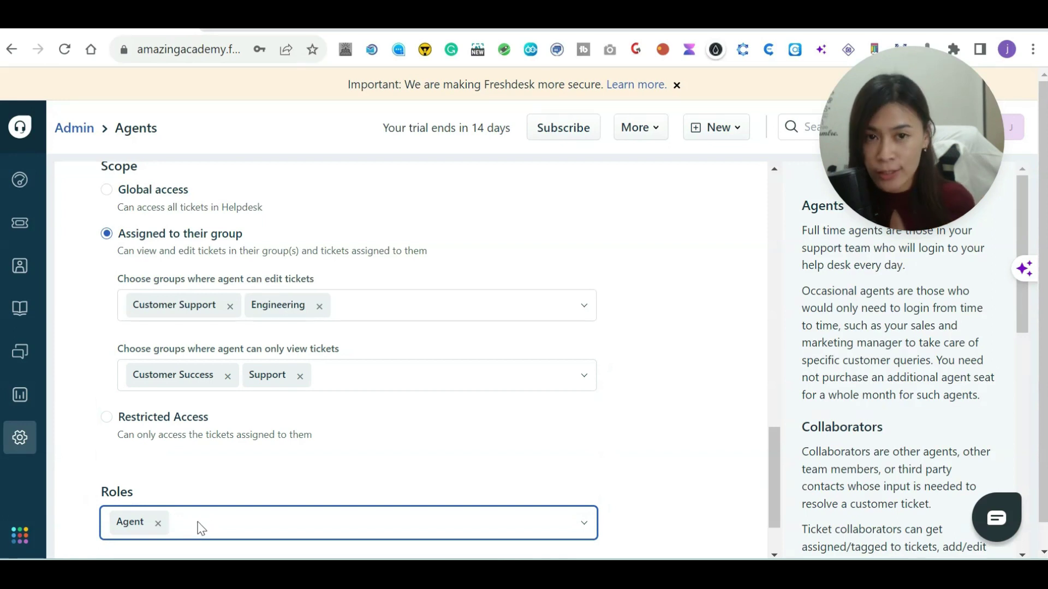
pyautogui.scroll(2, 201, 518)
pyautogui.scroll(-3, 201, 513)
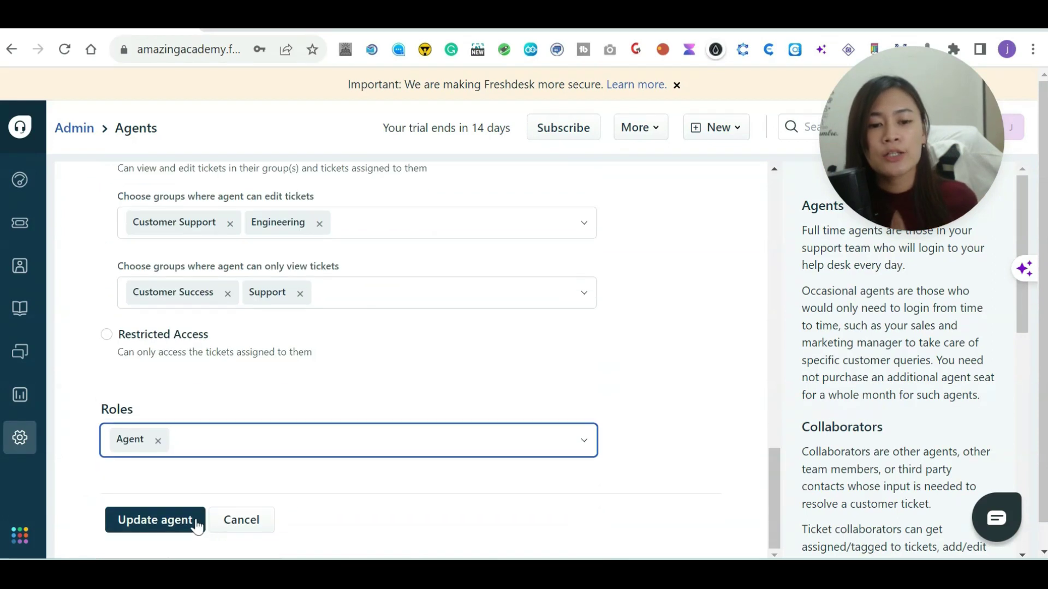
# Step: Keep the Agent role for the support agent and save the updated agent record
pyautogui.click(188, 441)
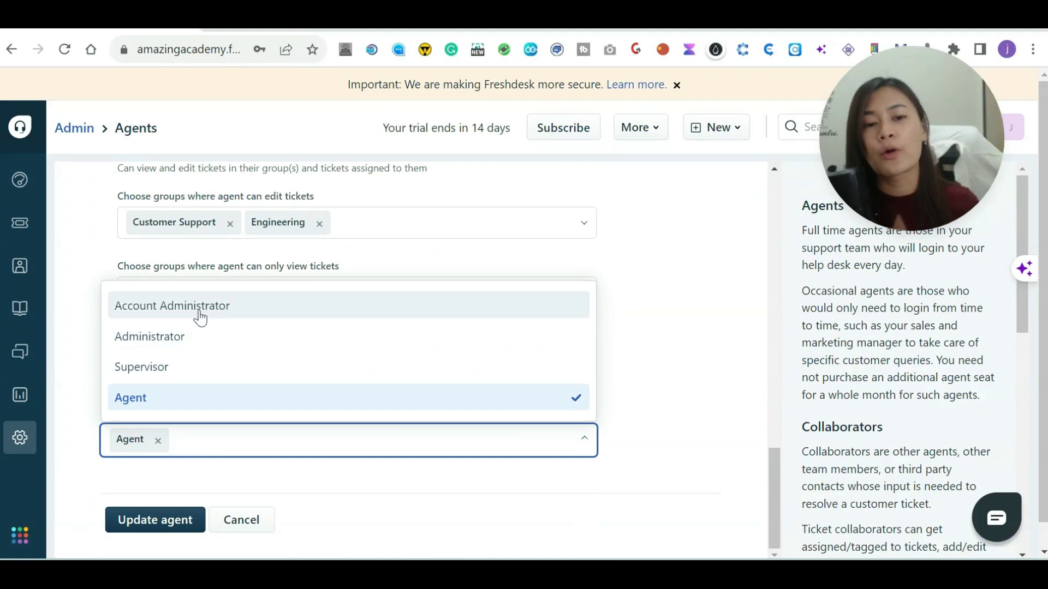
pyautogui.click(57, 472)
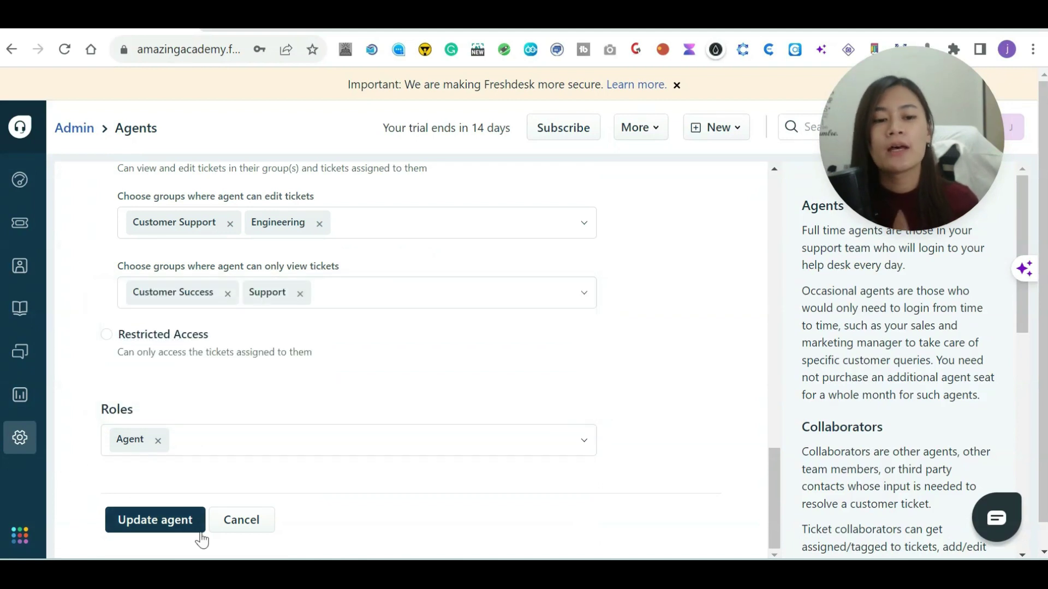
pyautogui.click(160, 521)
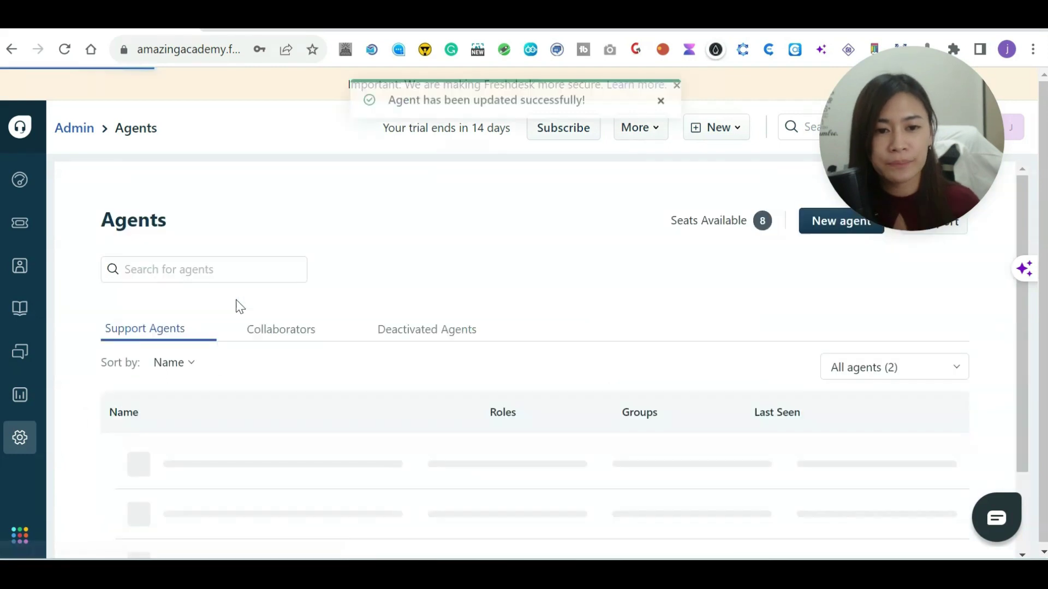
# Step: Compare the roles and groups of the two support agents in the agents list
pyautogui.scroll(-1, 391, 367)
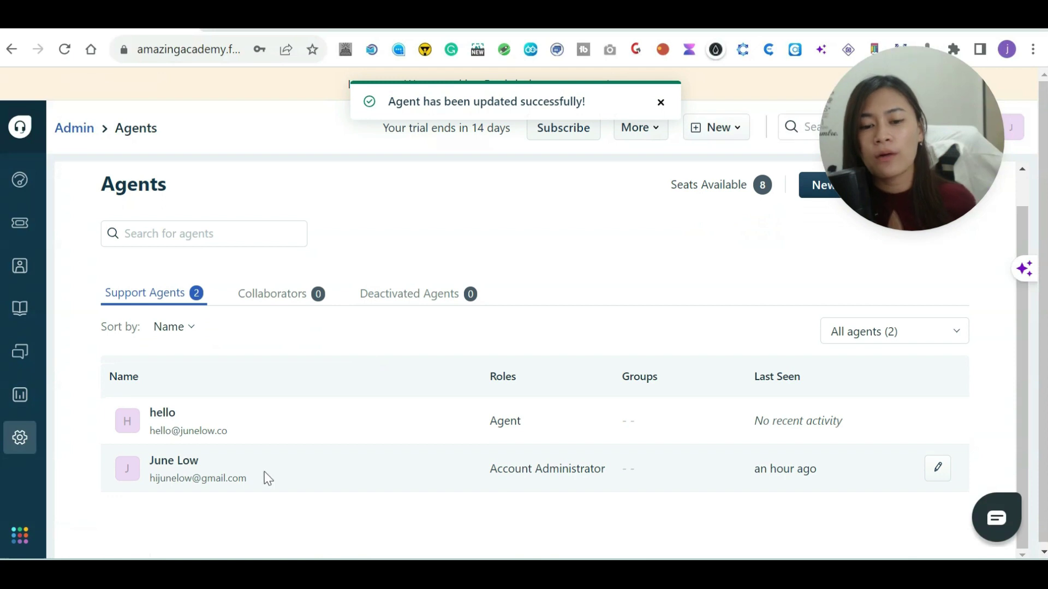
pyautogui.moveTo(157, 480); pyautogui.dragTo(586, 482)
pyautogui.moveTo(429, 425); pyautogui.dragTo(558, 428)
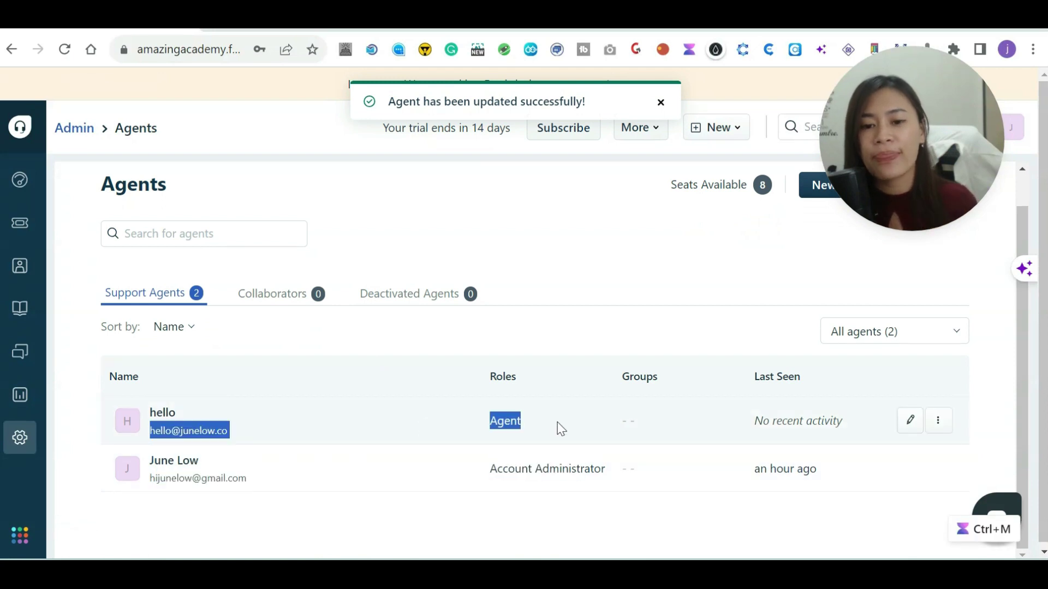
pyautogui.click(33, 229)
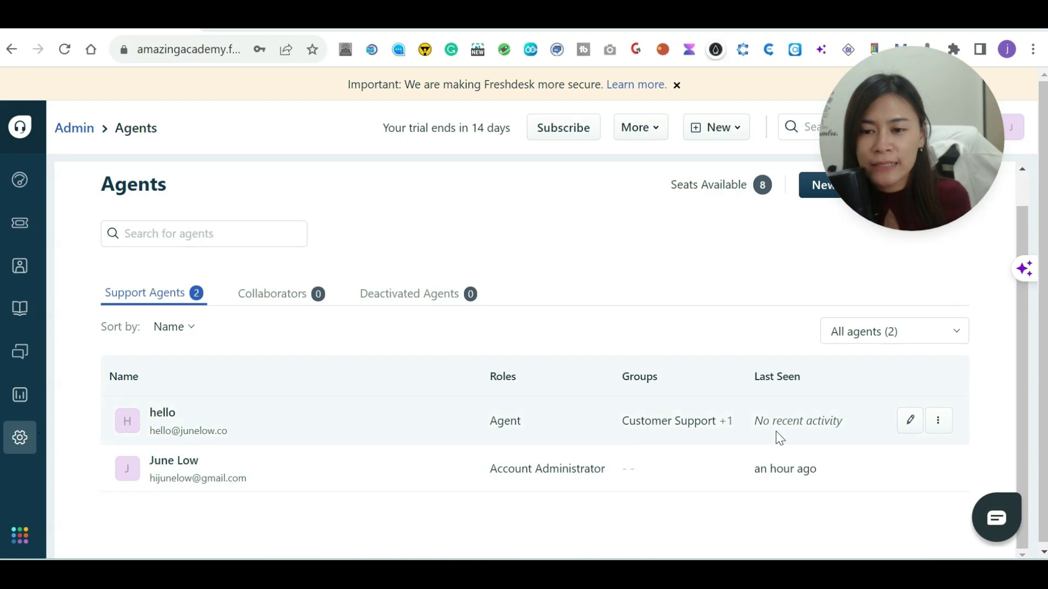
# Step: Reopen the record of the support agent with the Agent role and check its scope and assigned groups
pyautogui.click(911, 421)
pyautogui.scroll(-7, 423, 423)
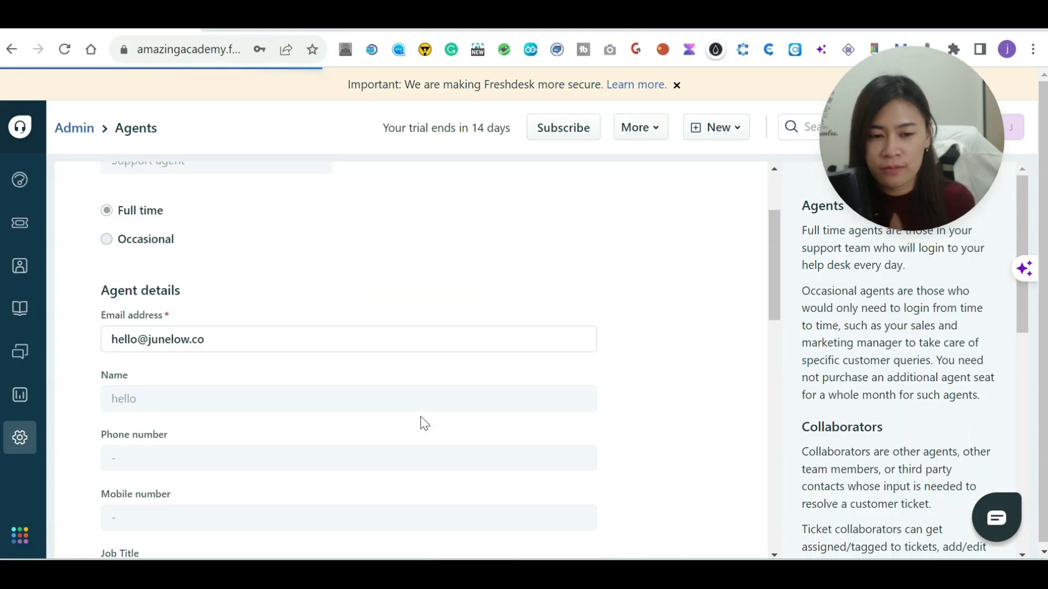
pyautogui.scroll(-9, 424, 424)
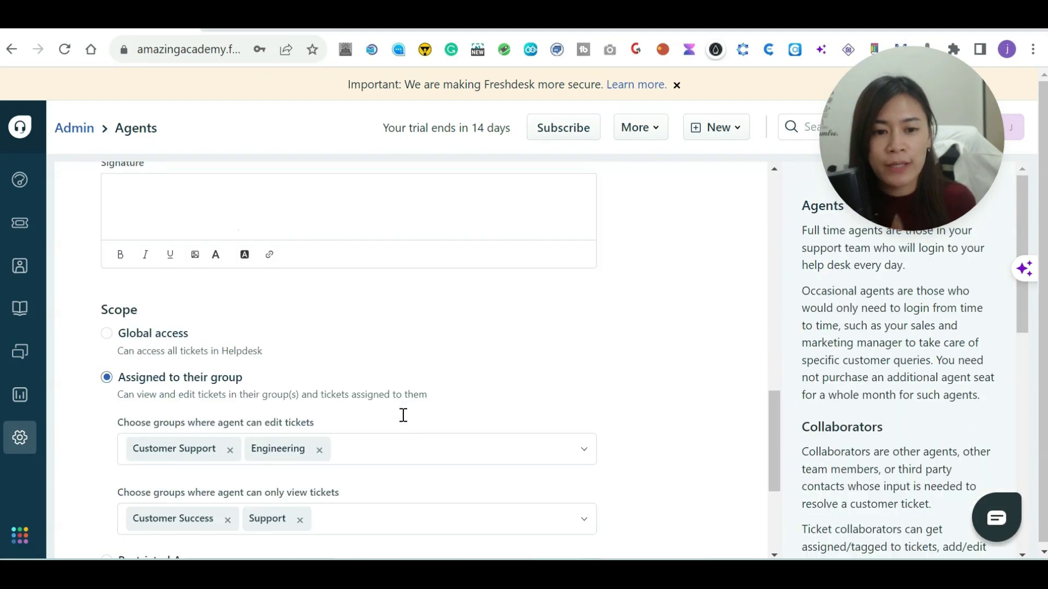
pyautogui.scroll(-1, 396, 419)
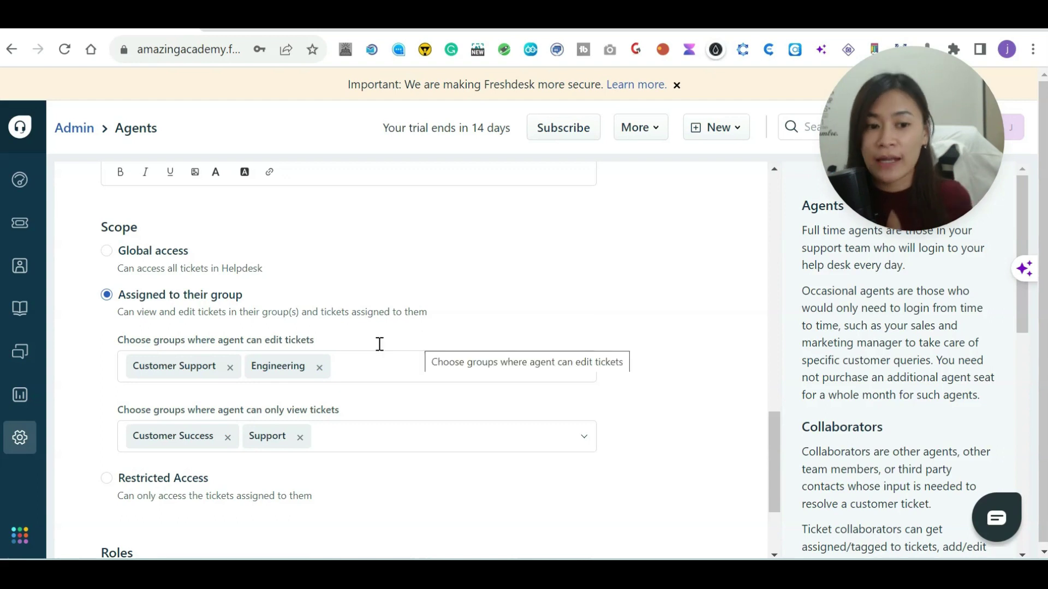
# Step: Return to the admin settings and open Groups in the Team section
pyautogui.click(10, 447)
pyautogui.scroll(-8, 569, 424)
pyautogui.scroll(-2, 747, 425)
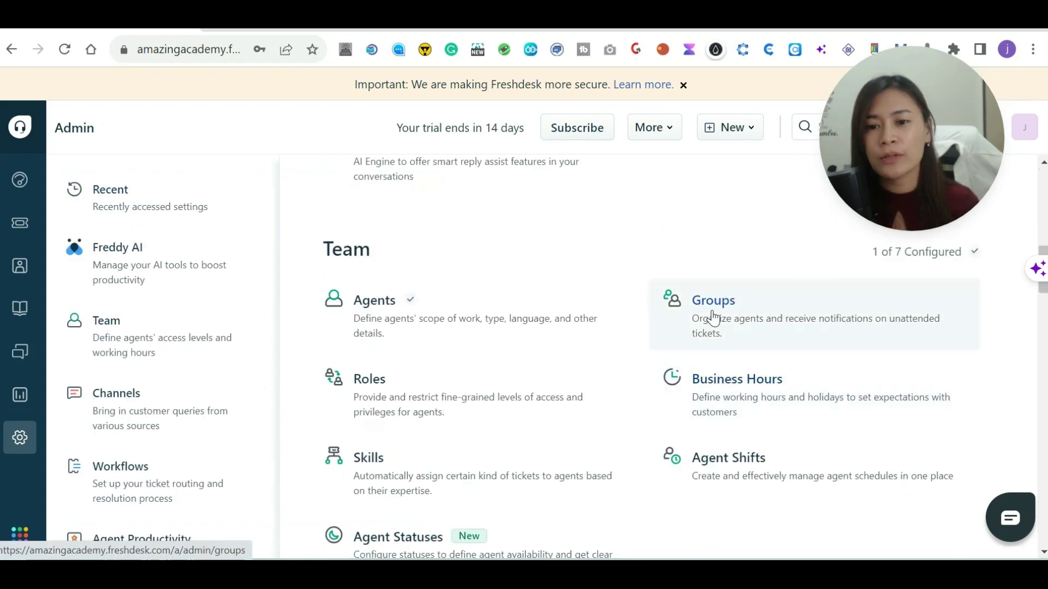
pyautogui.click(723, 321)
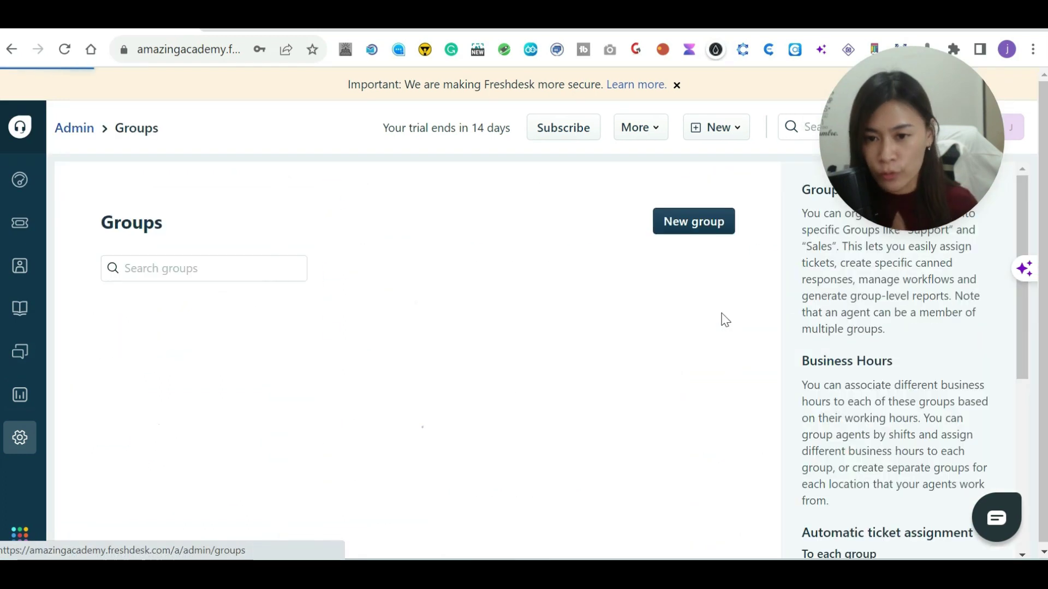
# Step: Look through the existing groups and delete the Customer Success group
pyautogui.scroll(-3, 236, 334)
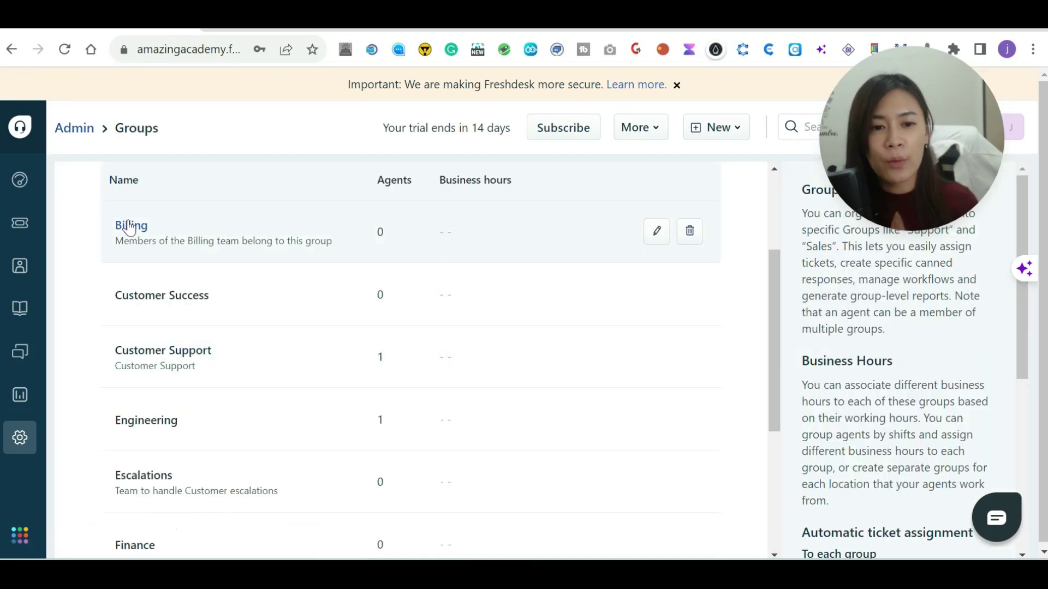
pyautogui.scroll(-1, 189, 326)
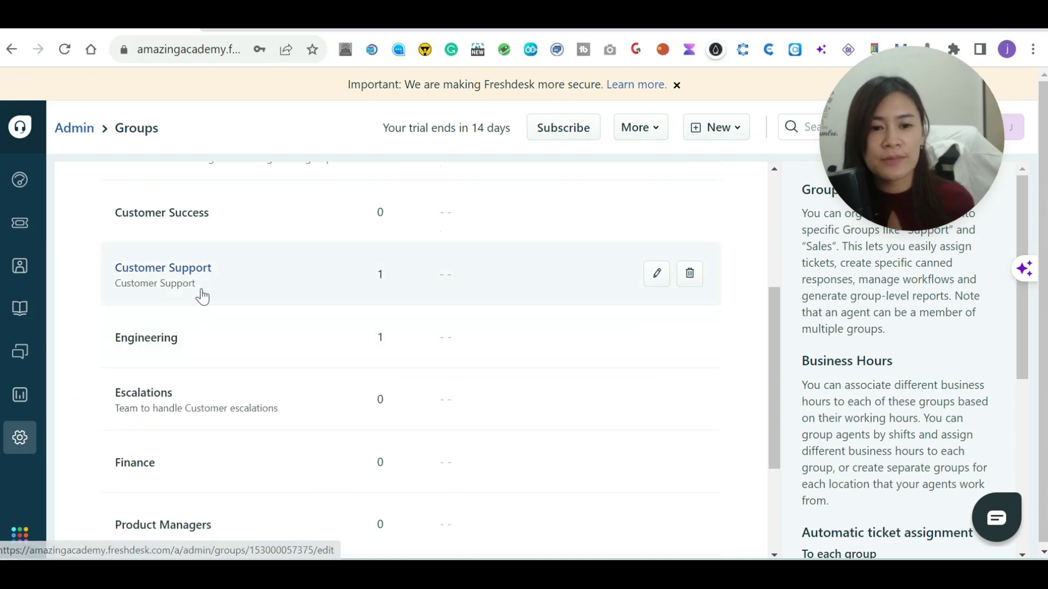
pyautogui.scroll(-3, 206, 354)
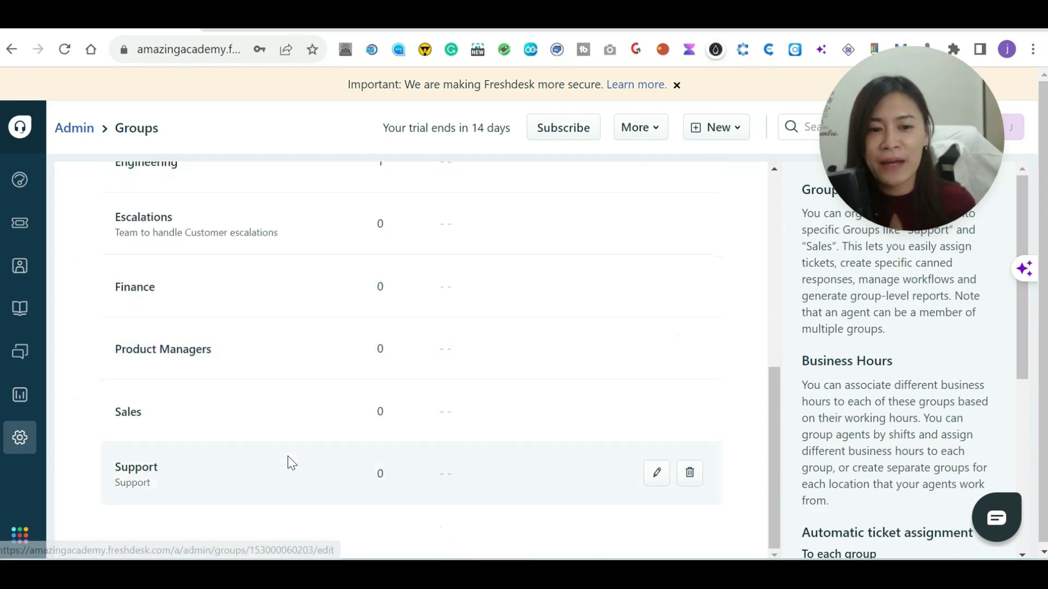
pyautogui.scroll(3, 367, 435)
pyautogui.scroll(3, 366, 437)
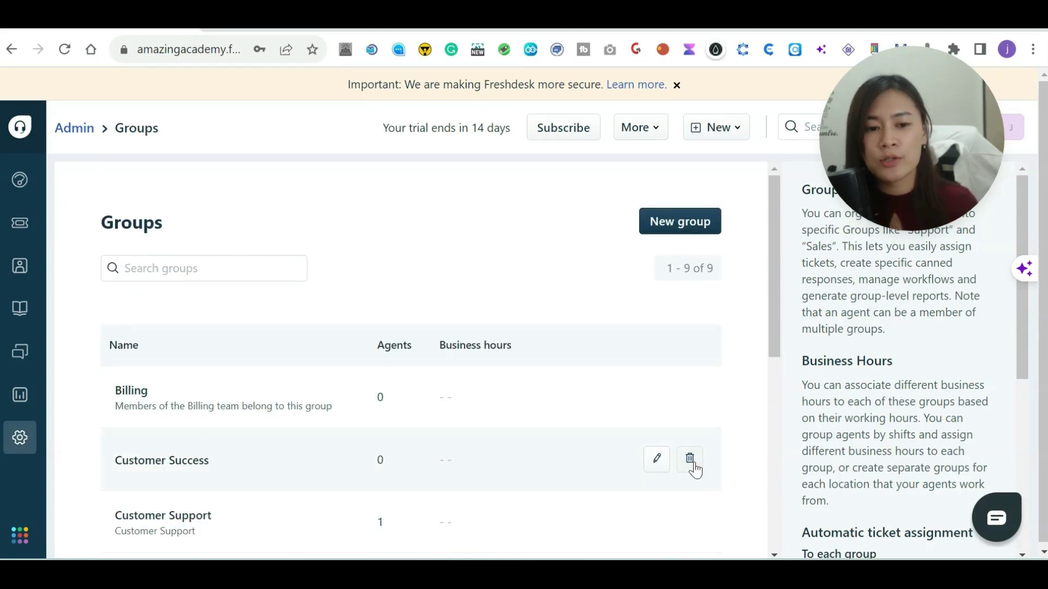
pyautogui.scroll(-1, 693, 466)
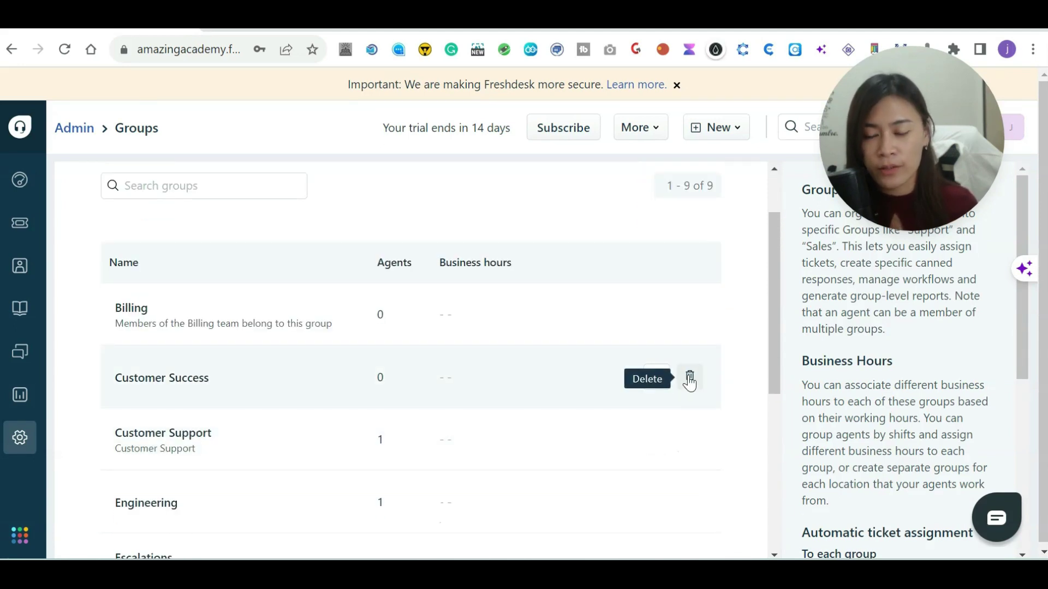
pyautogui.click(689, 378)
pyautogui.click(683, 359)
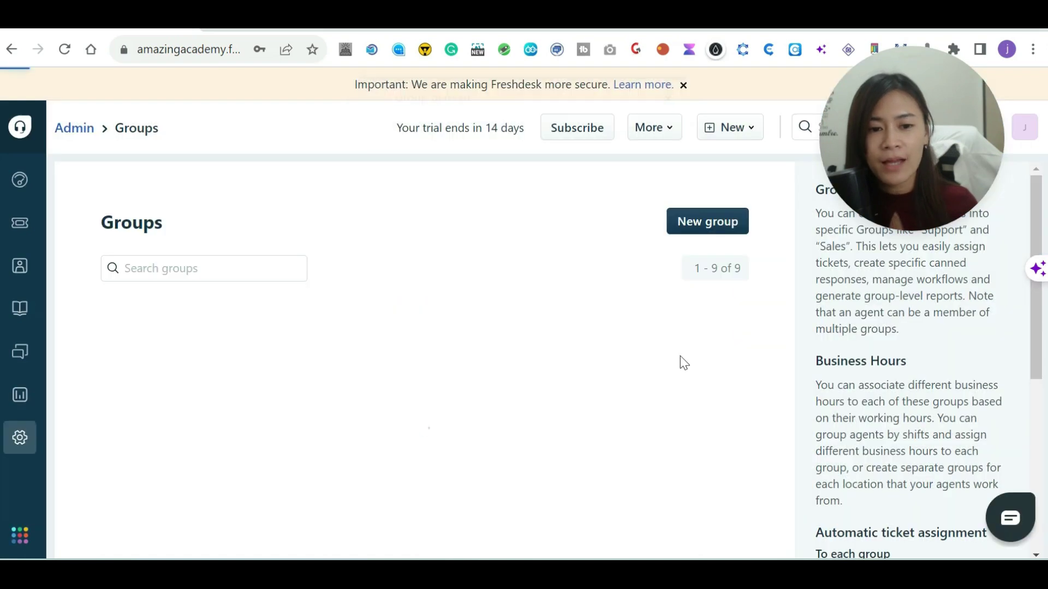
# Step: Delete the Support group from the groups list
pyautogui.scroll(-1, 170, 426)
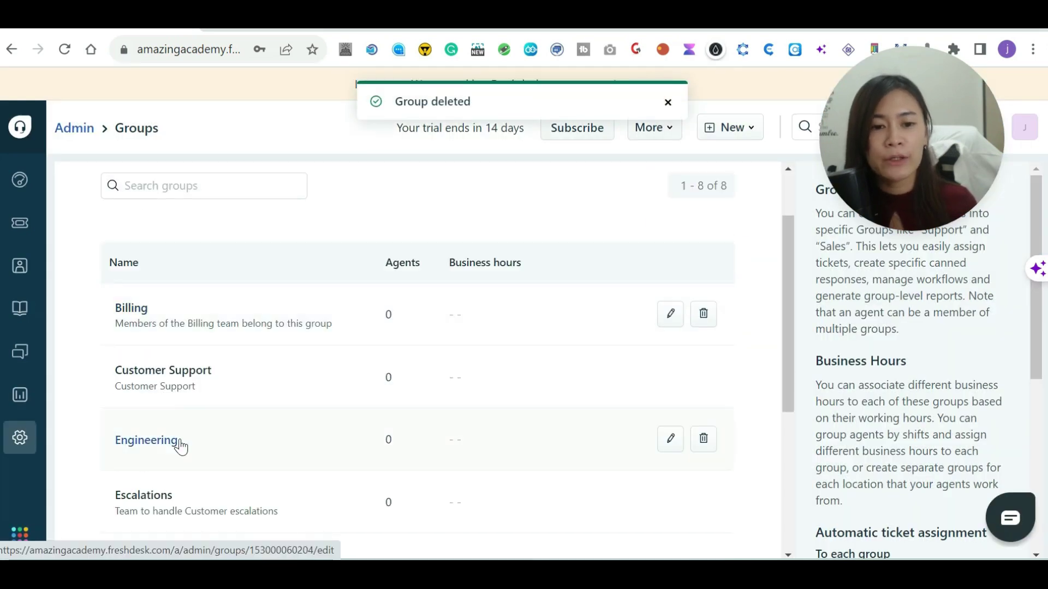
pyautogui.scroll(-2, 246, 433)
pyautogui.scroll(-1, 619, 441)
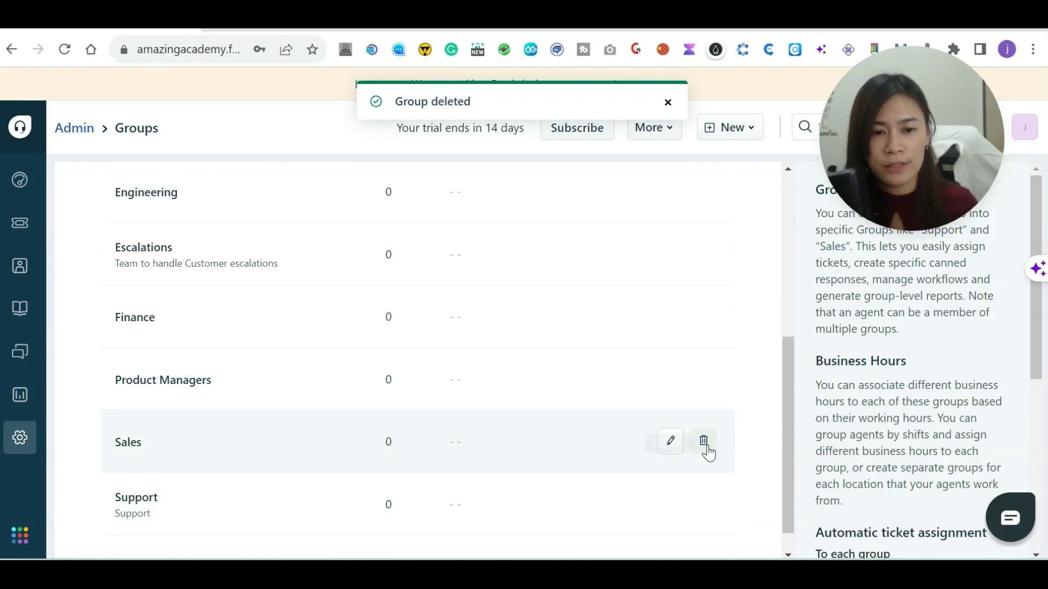
pyautogui.click(702, 505)
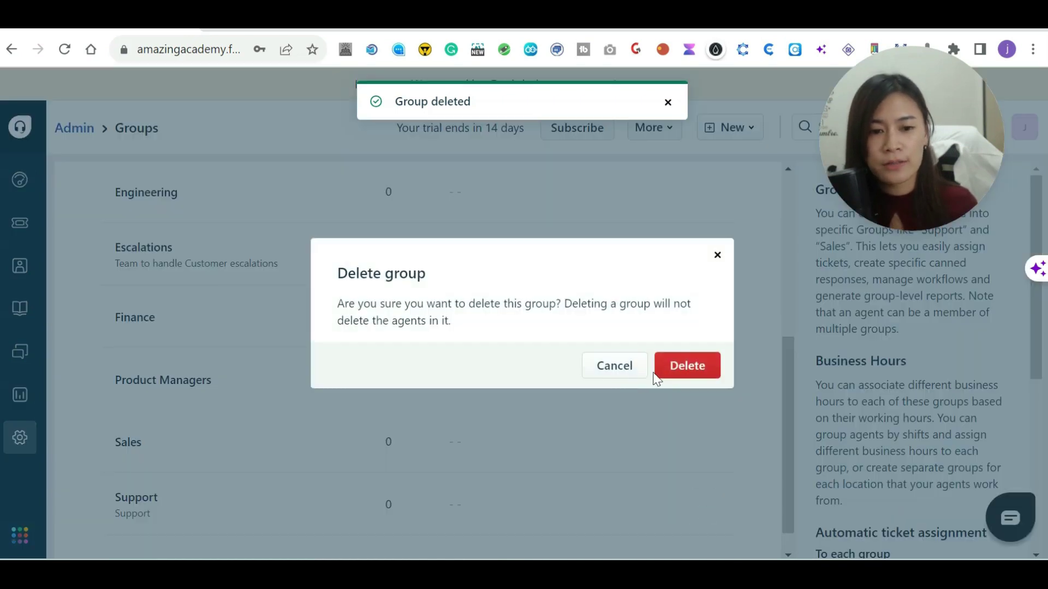
pyautogui.click(670, 369)
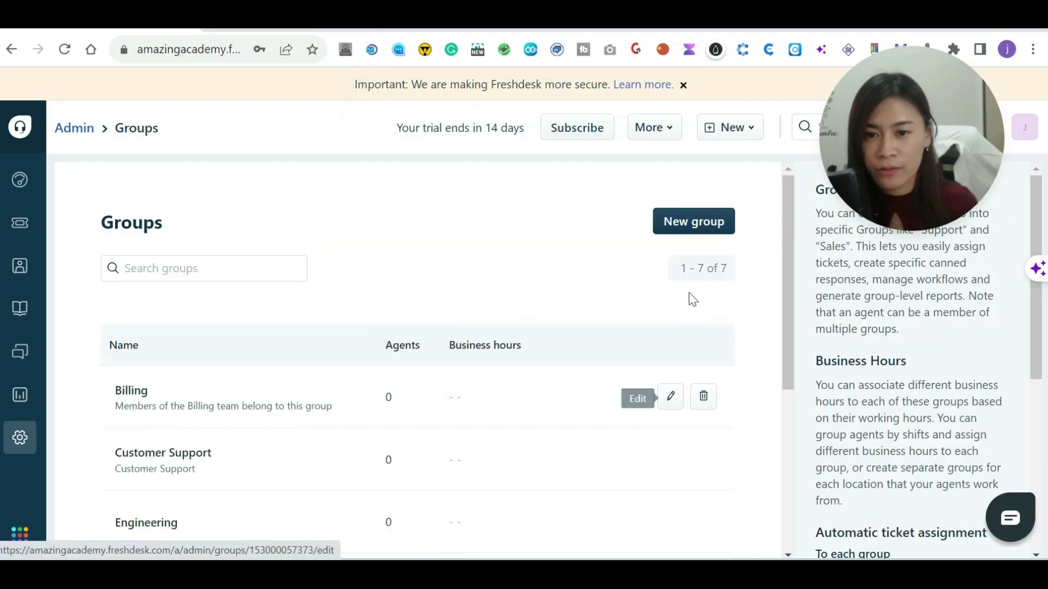
# Step: Create a new group named Technical with General working hours as its business hours, keeping agents set for adding in the next step
pyautogui.click(693, 224)
pyautogui.click(586, 235)
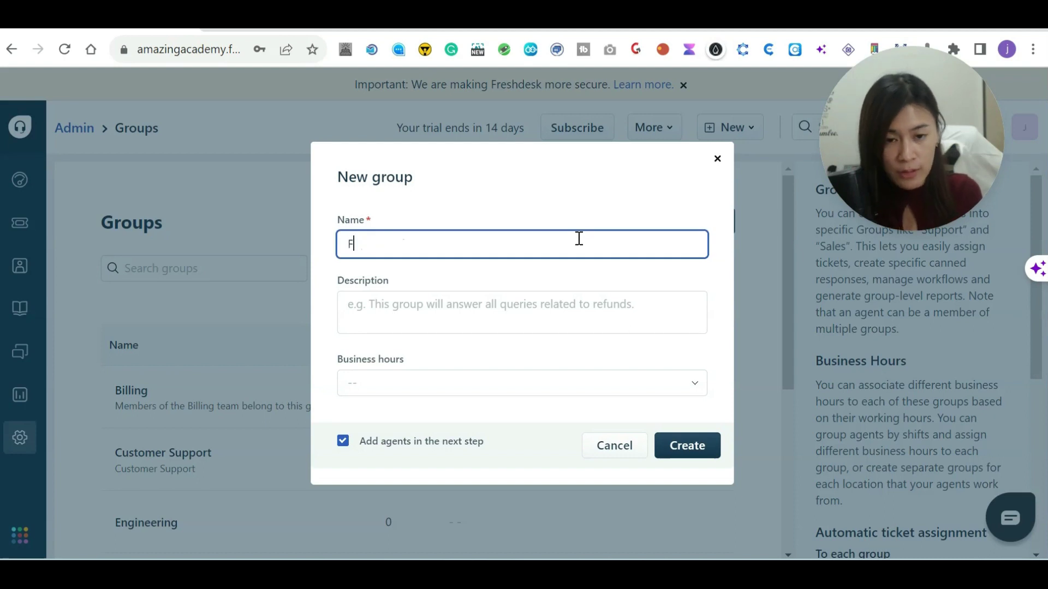
pyautogui.write('Technical')
pyautogui.click(465, 300)
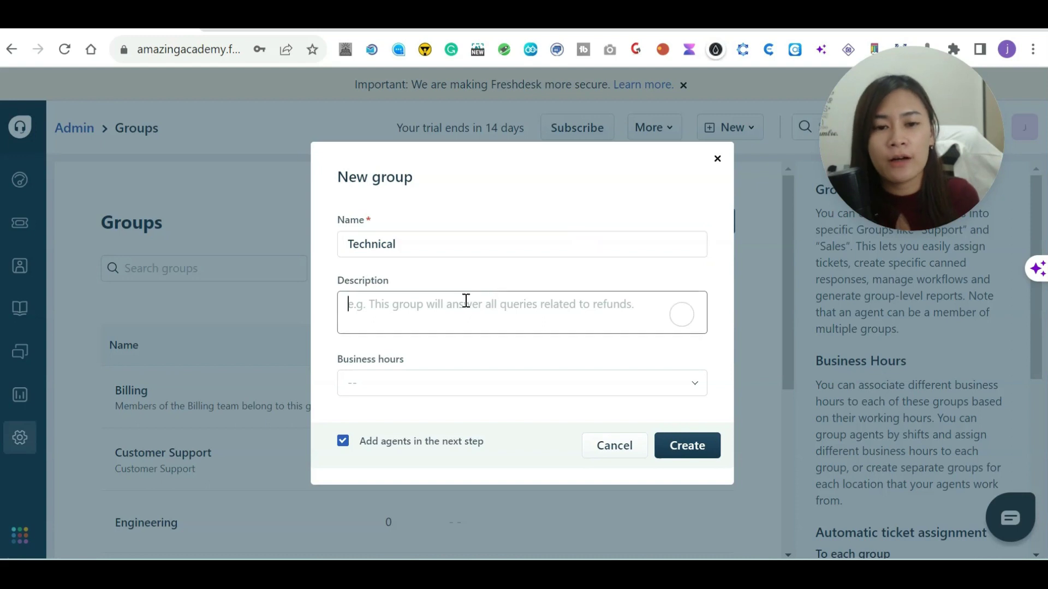
pyautogui.click(437, 385)
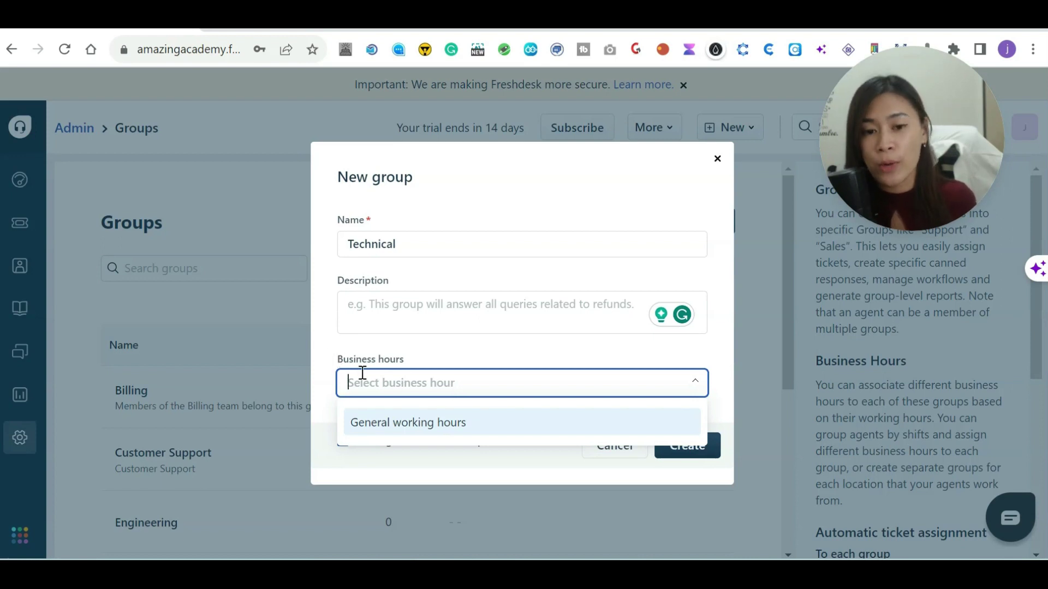
pyautogui.click(450, 431)
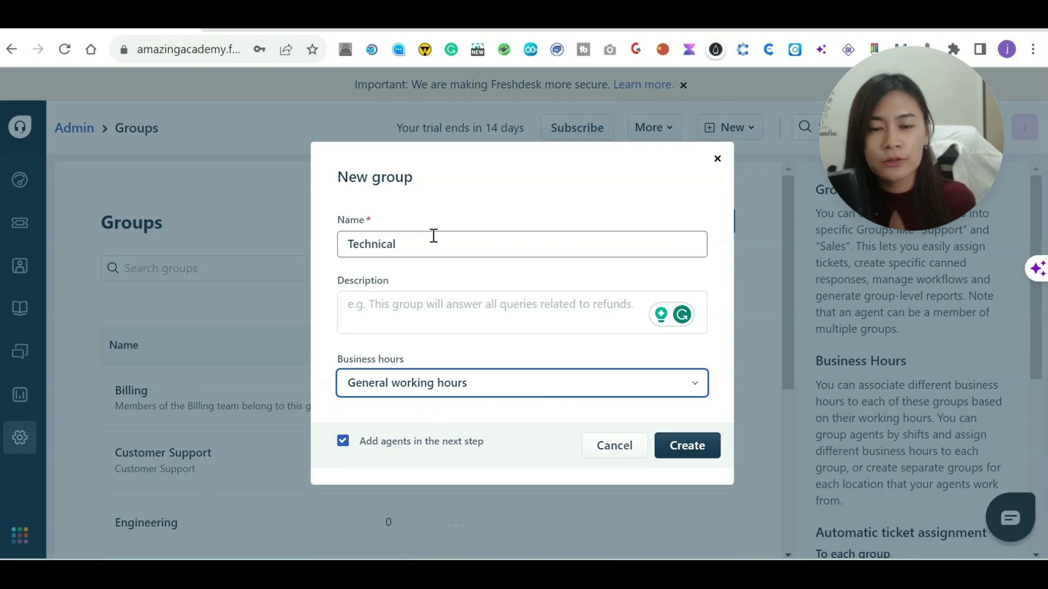
pyautogui.click(703, 448)
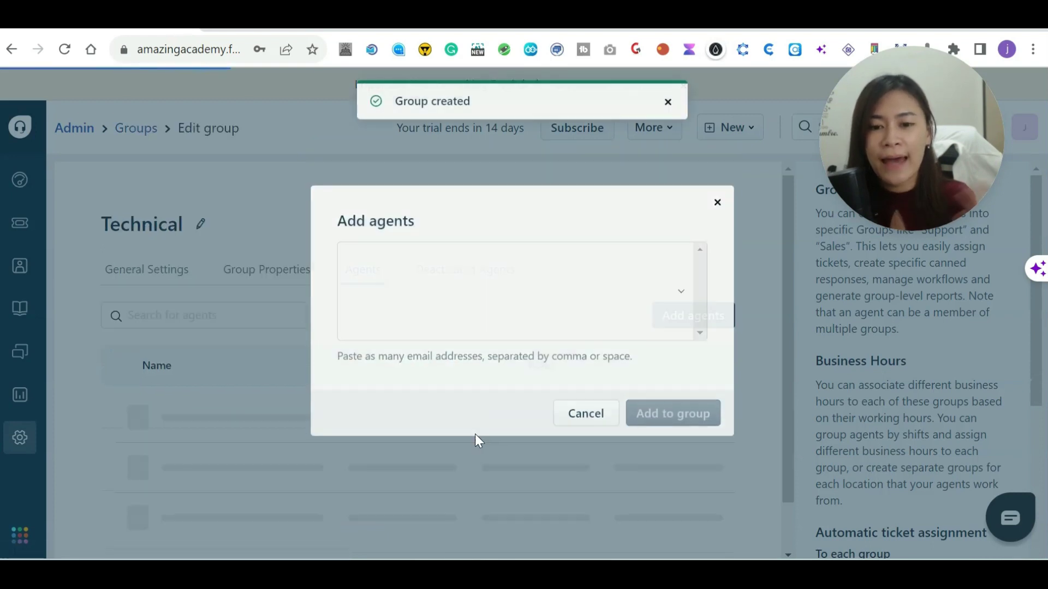
# Step: Add both the account administrator and the agent with the Agent role to the Technical group, and view its general settings
pyautogui.click(479, 288)
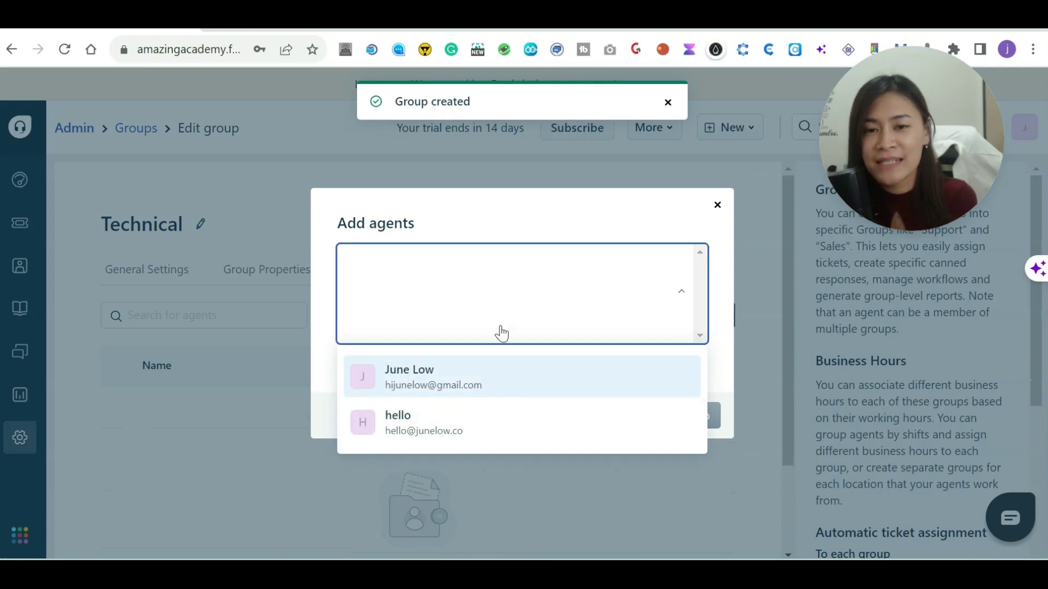
pyautogui.click(468, 385)
pyautogui.click(502, 288)
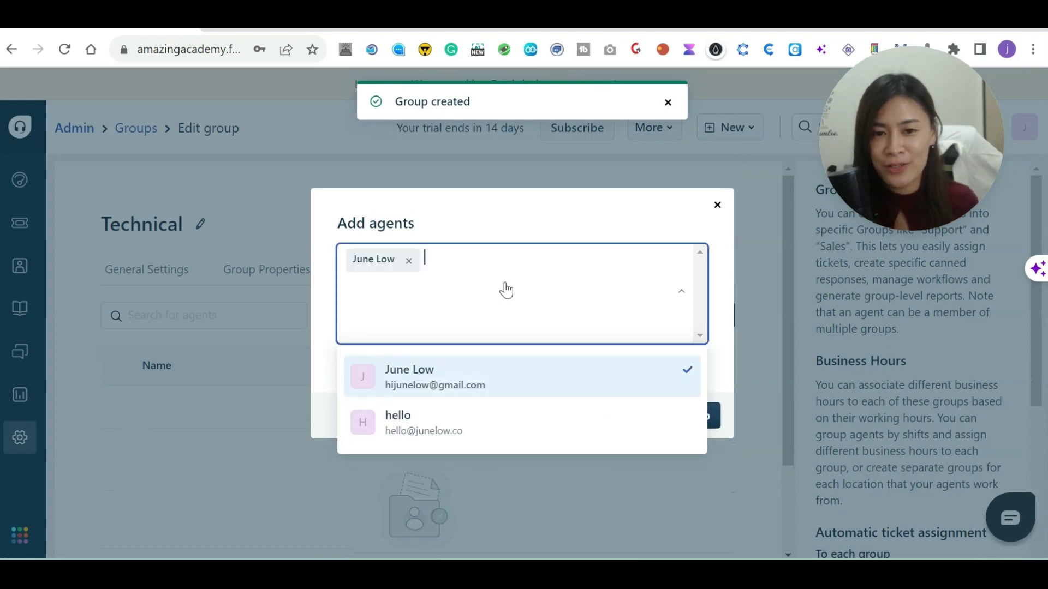
pyautogui.click(446, 434)
pyautogui.click(663, 416)
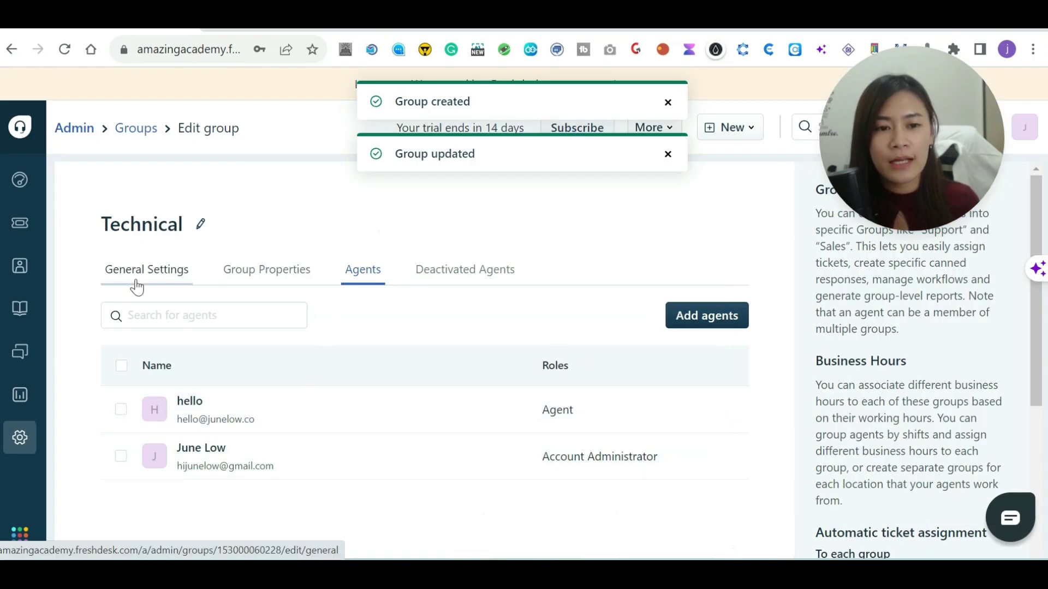
pyautogui.click(154, 277)
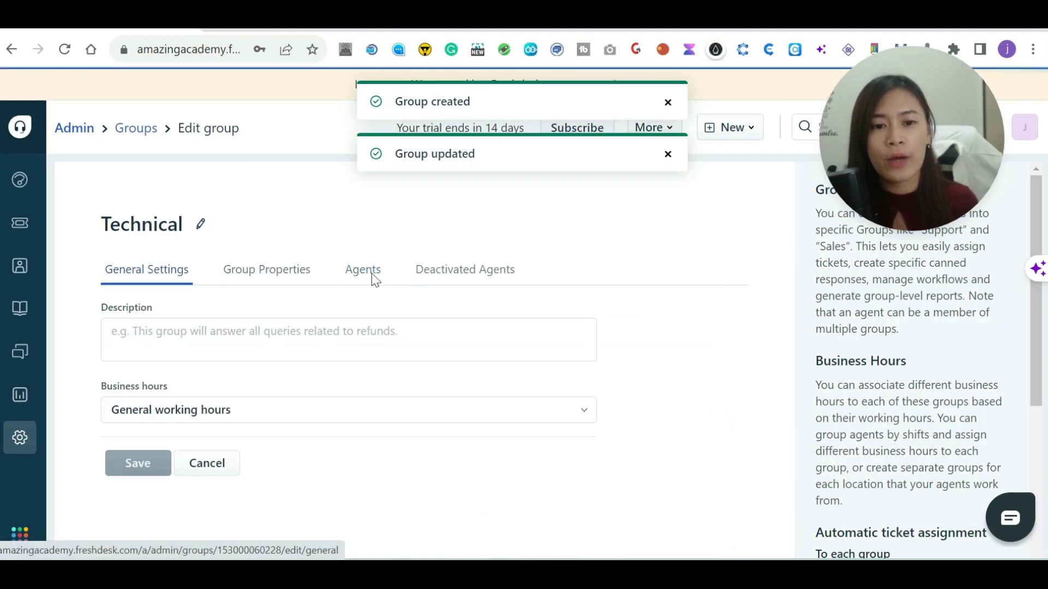
# Step: Return to the groups list and delete the Engineering group
pyautogui.click(143, 129)
pyautogui.scroll(-2, 605, 423)
pyautogui.scroll(-3, 655, 422)
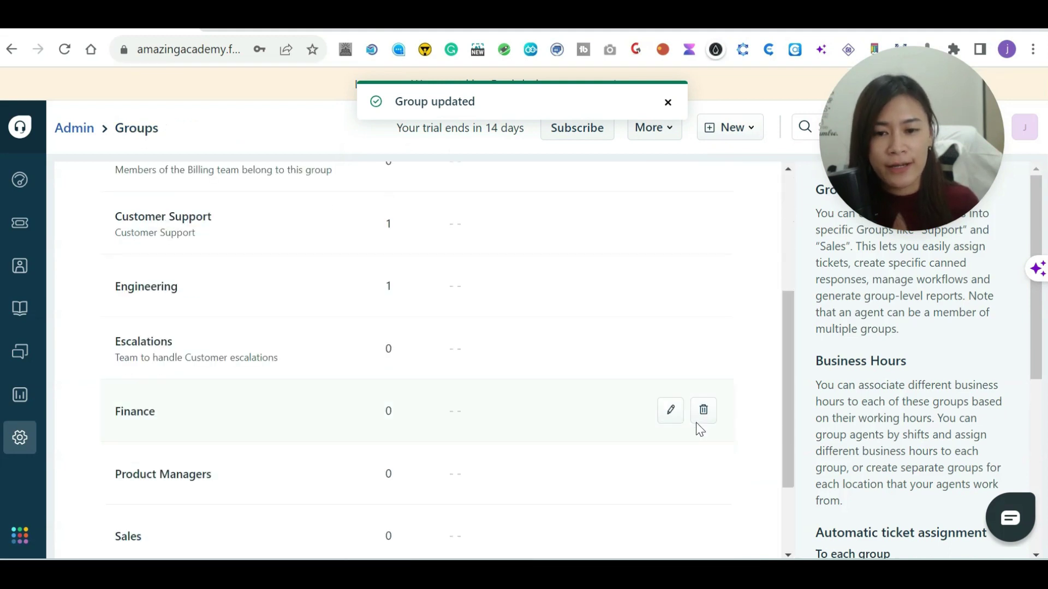
pyautogui.click(703, 276)
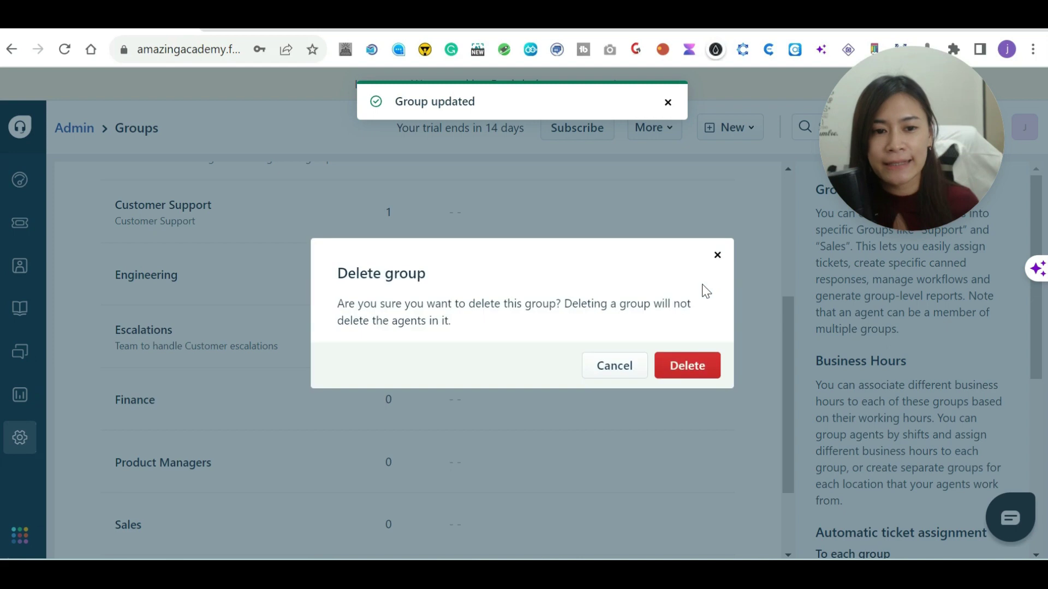
pyautogui.click(692, 365)
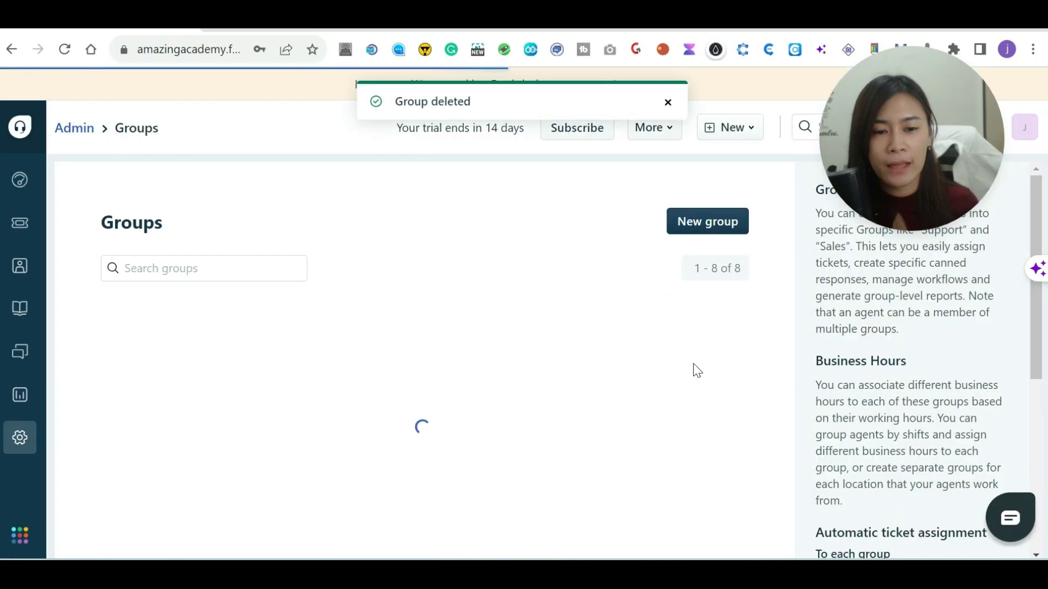
# Step: Delete the Escalations, Finance and Product Managers groups
pyautogui.scroll(-3, 707, 367)
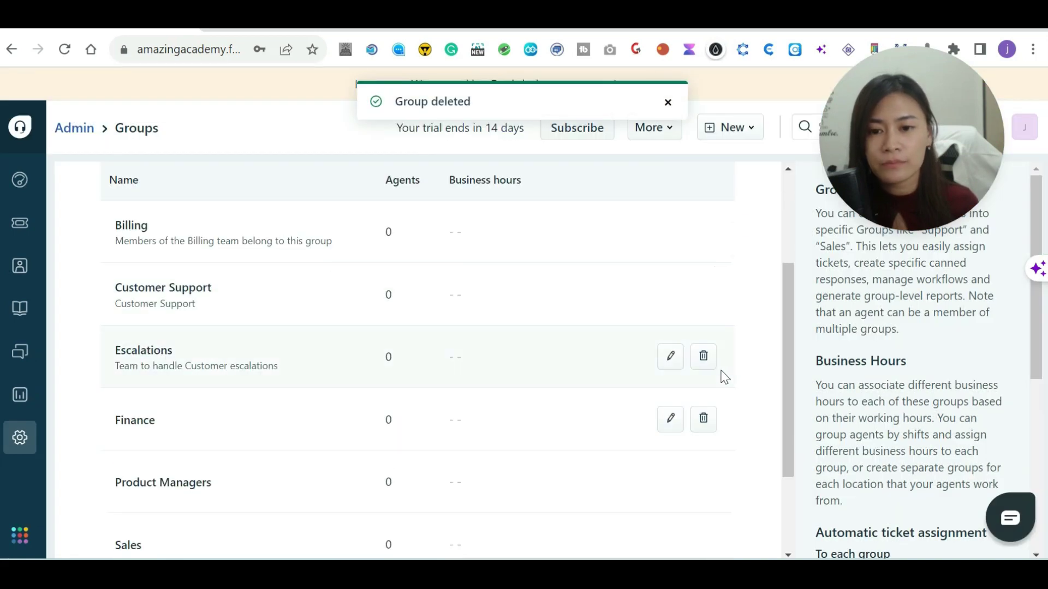
pyautogui.click(704, 358)
pyautogui.click(682, 367)
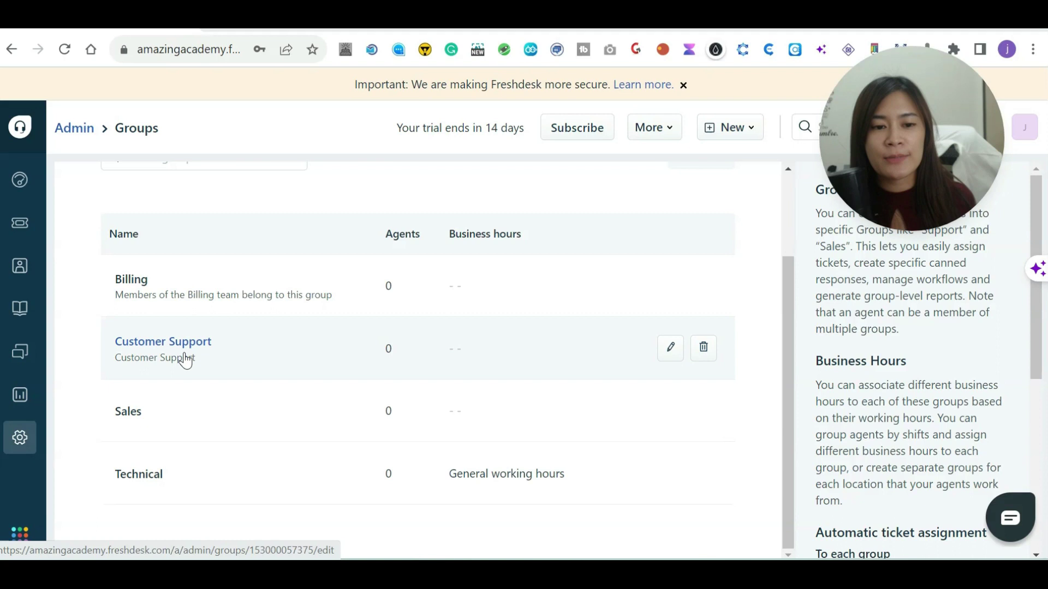
# Step: Return to the admin settings, open Agents in the Team section and open the account administrator's record for editing
pyautogui.click(20, 446)
pyautogui.scroll(-5, 519, 430)
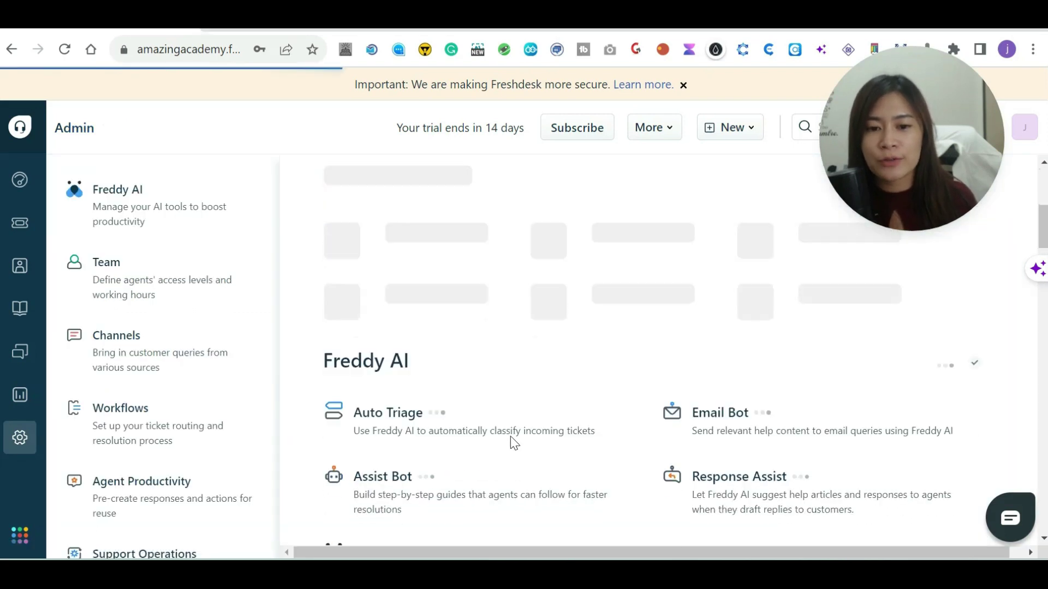
pyautogui.scroll(-4, 482, 435)
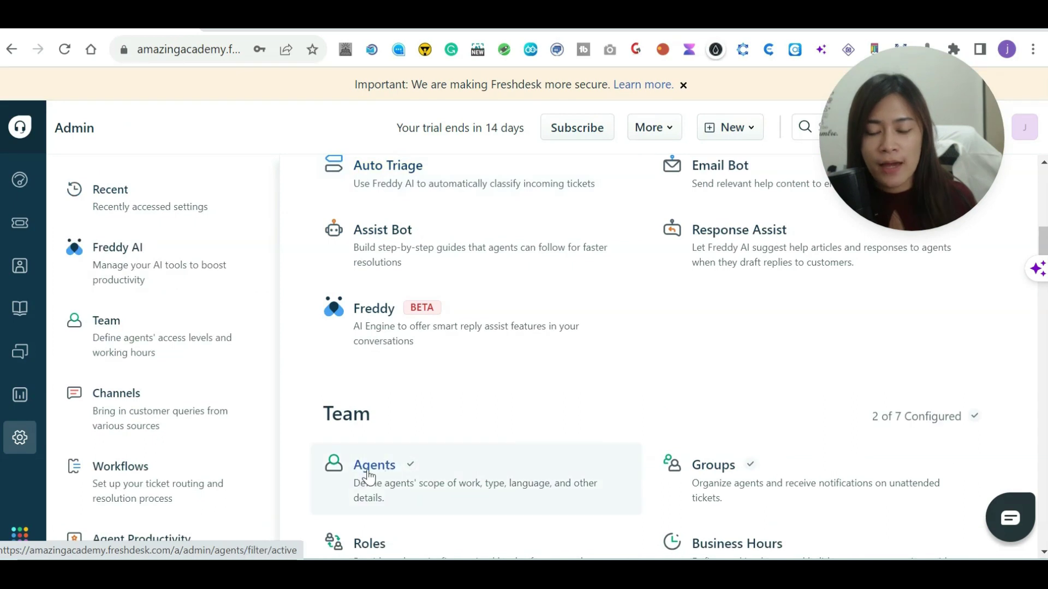
pyautogui.click(372, 477)
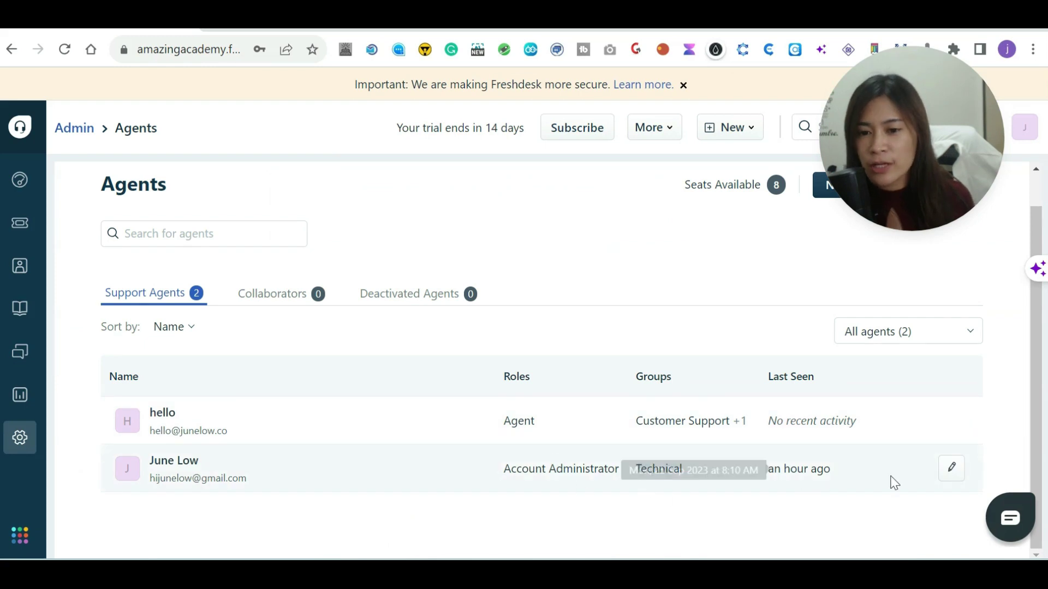
pyautogui.click(951, 475)
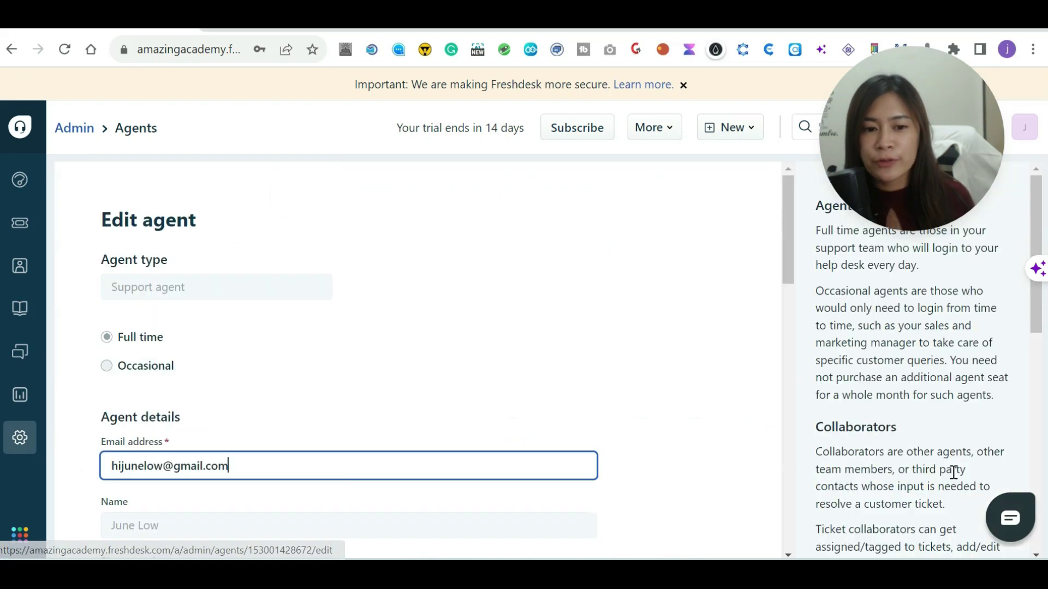
# Step: Add the account administrator to the Customer Support, Sales and Billing groups under Scope and update the agent
pyautogui.scroll(-4, 327, 333)
pyautogui.scroll(-5, 253, 398)
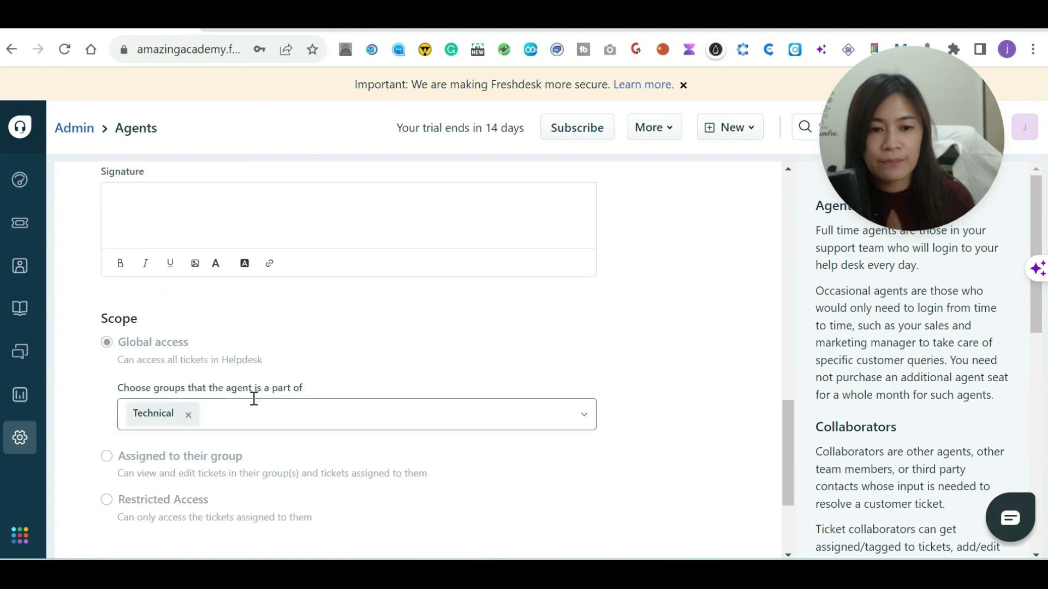
pyautogui.click(248, 421)
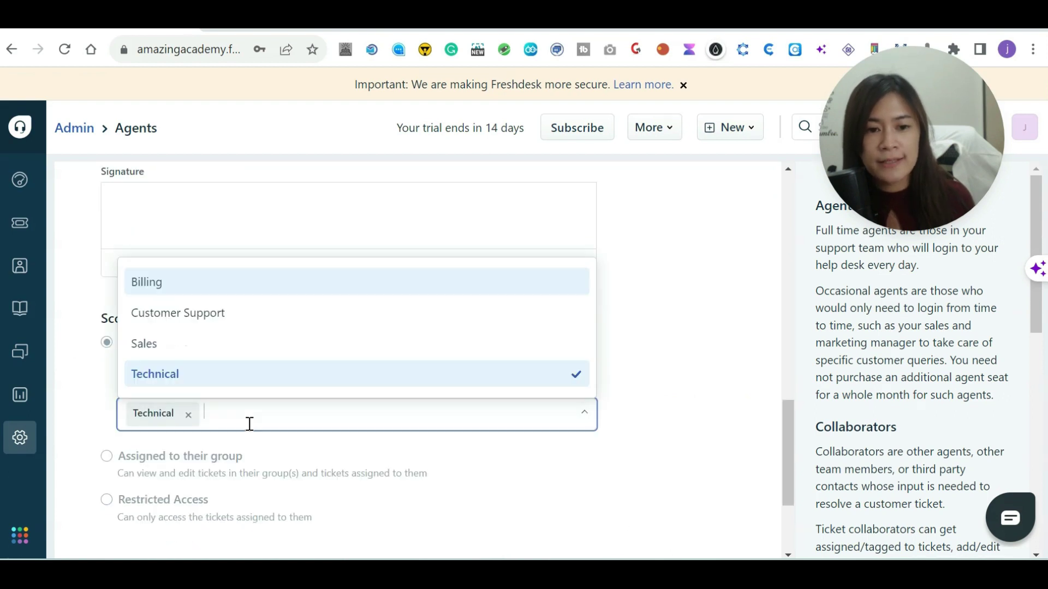
pyautogui.click(238, 314)
pyautogui.click(371, 427)
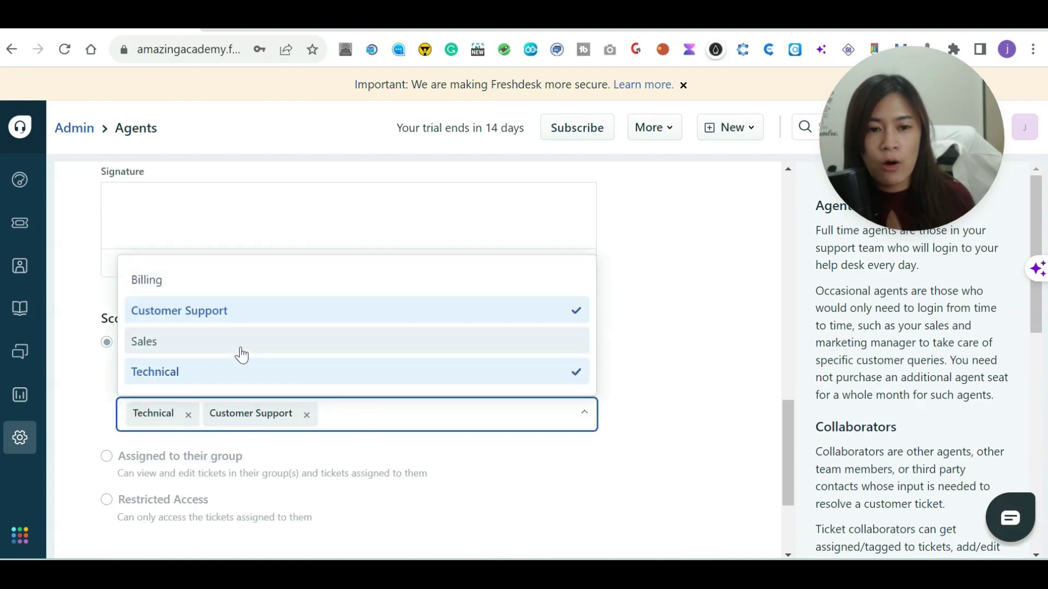
pyautogui.click(241, 352)
pyautogui.click(420, 418)
pyautogui.click(156, 286)
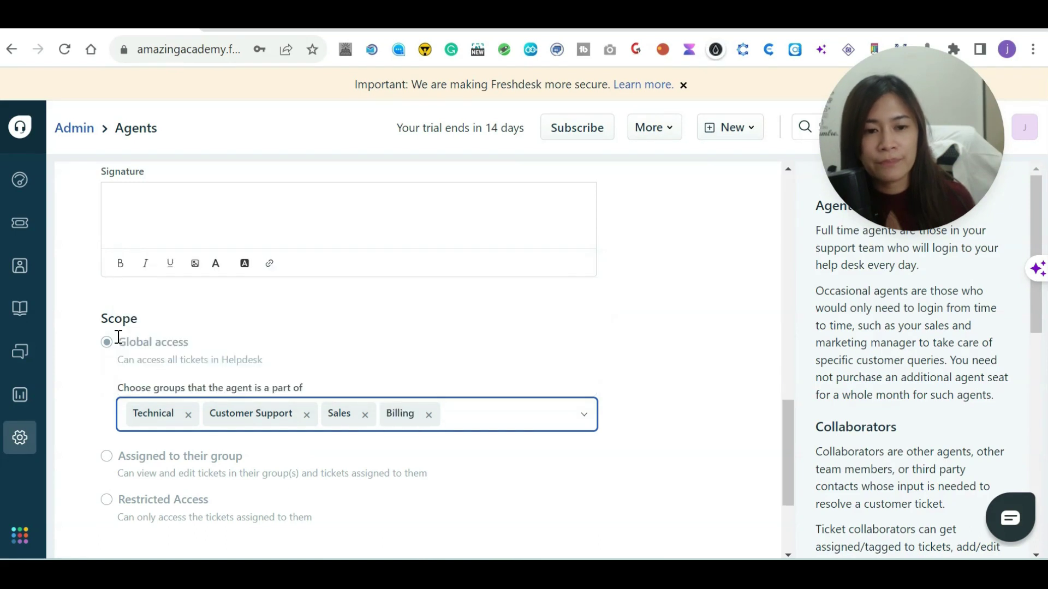
pyautogui.scroll(-3, 195, 379)
pyautogui.click(179, 523)
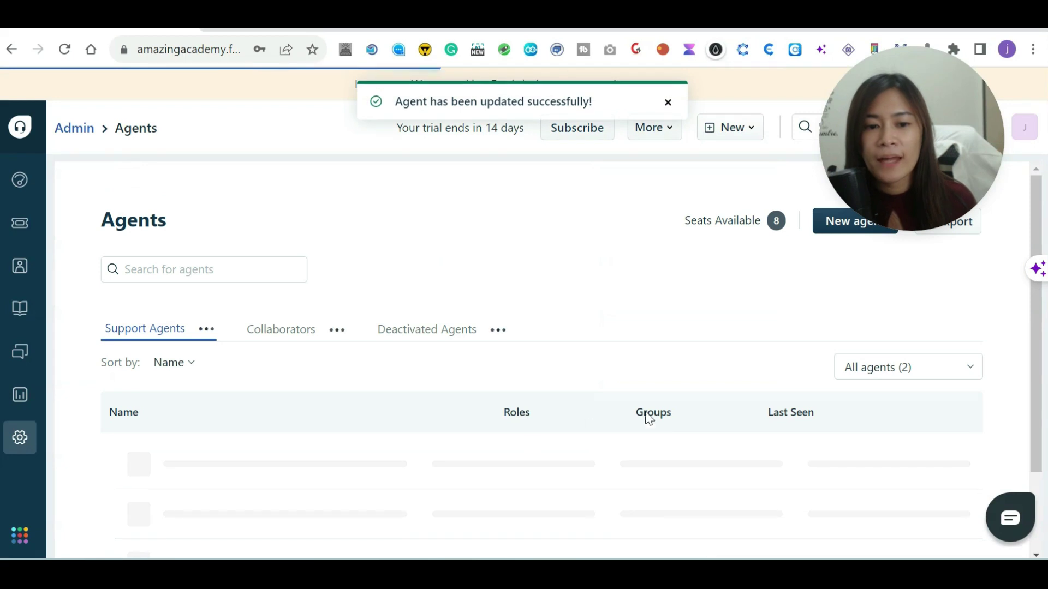
# Step: Edit the agent with the Agent role, adding Sales to the groups where they can edit tickets, and update the agent
pyautogui.scroll(-1, 786, 420)
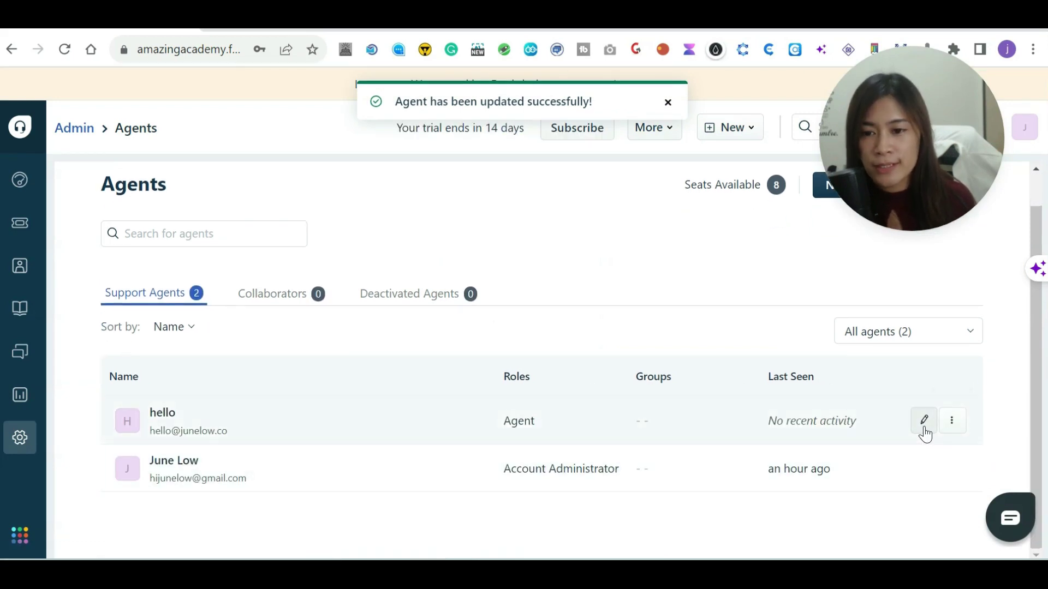
pyautogui.click(924, 427)
pyautogui.scroll(-5, 201, 360)
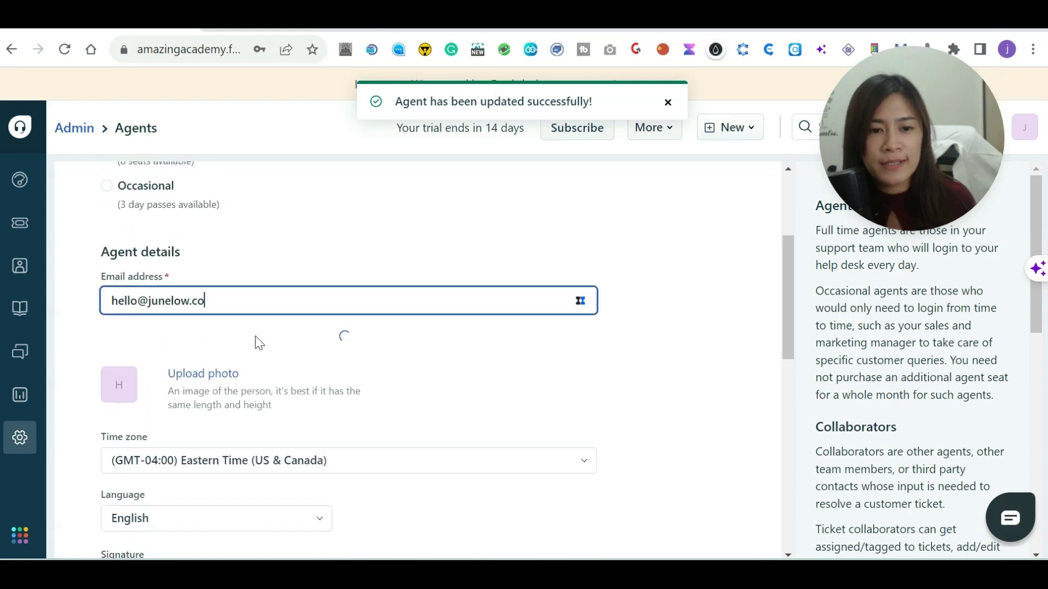
pyautogui.scroll(-3, 261, 350)
pyautogui.scroll(-7, 272, 363)
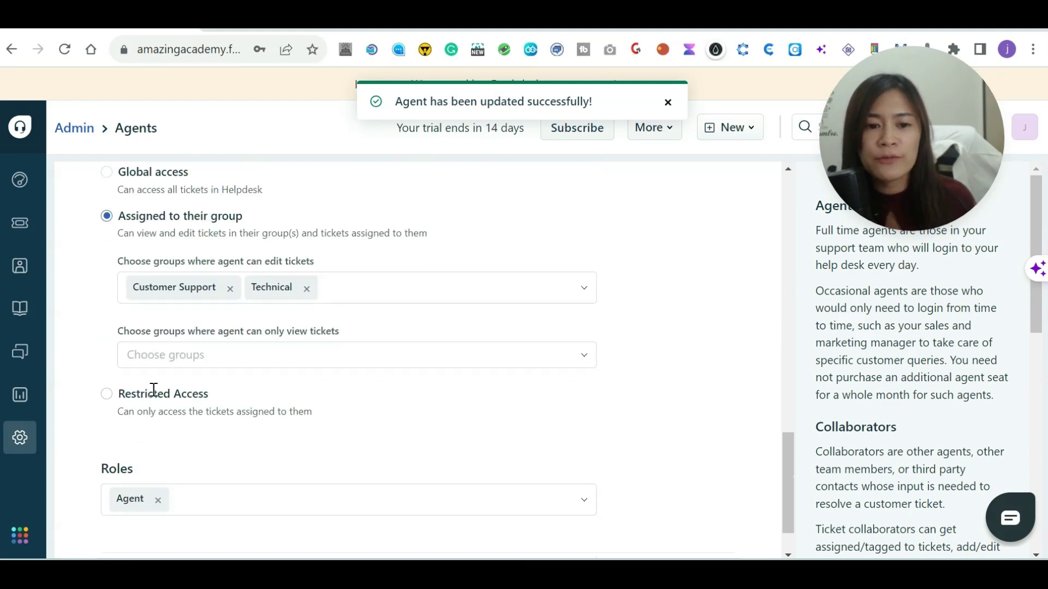
pyautogui.click(299, 293)
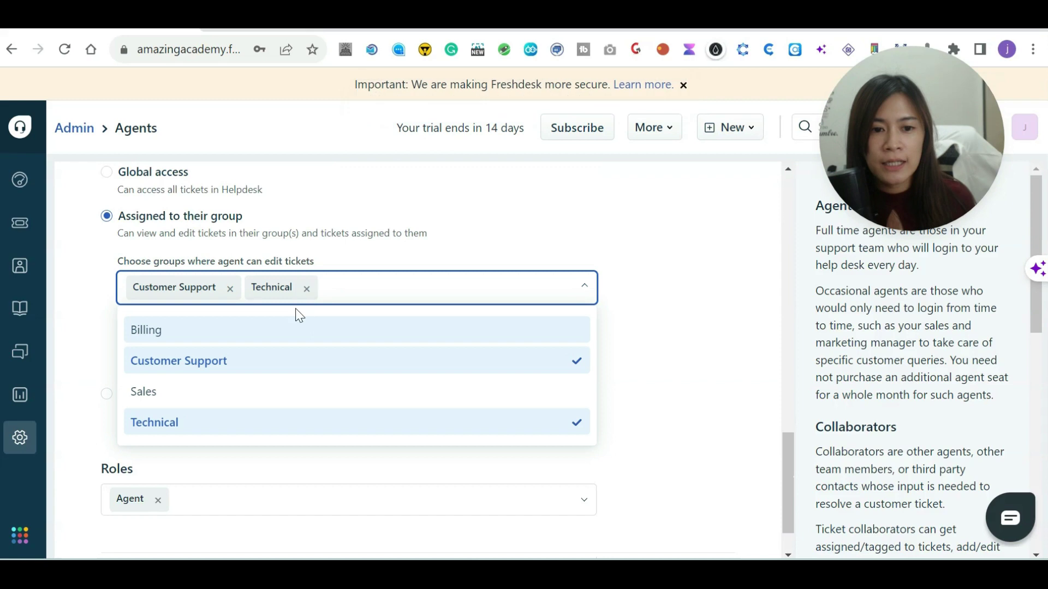
pyautogui.click(241, 392)
pyautogui.click(415, 294)
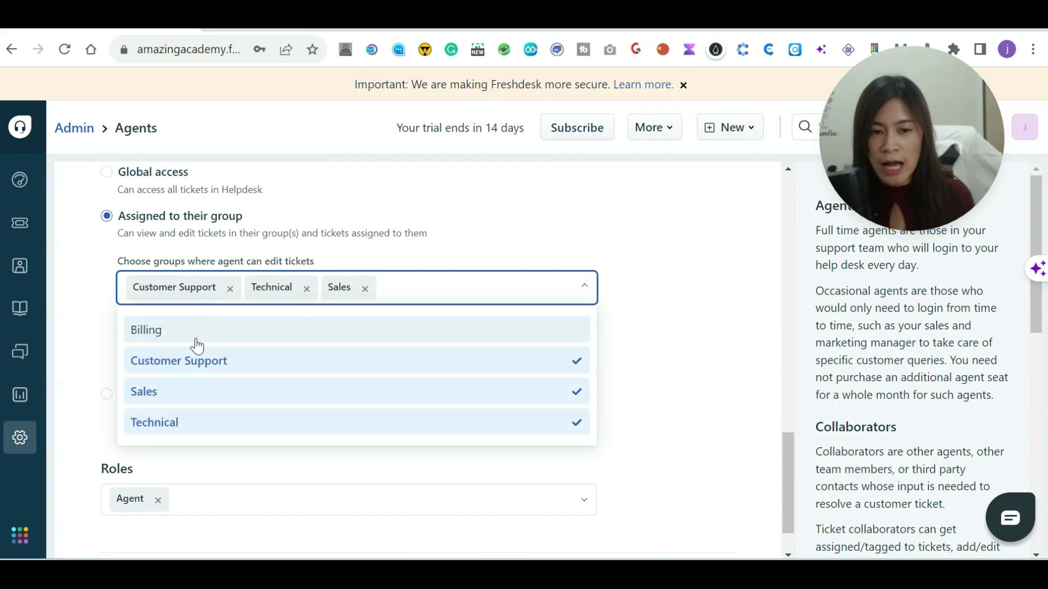
pyautogui.click(582, 447)
pyautogui.scroll(-2, 712, 554)
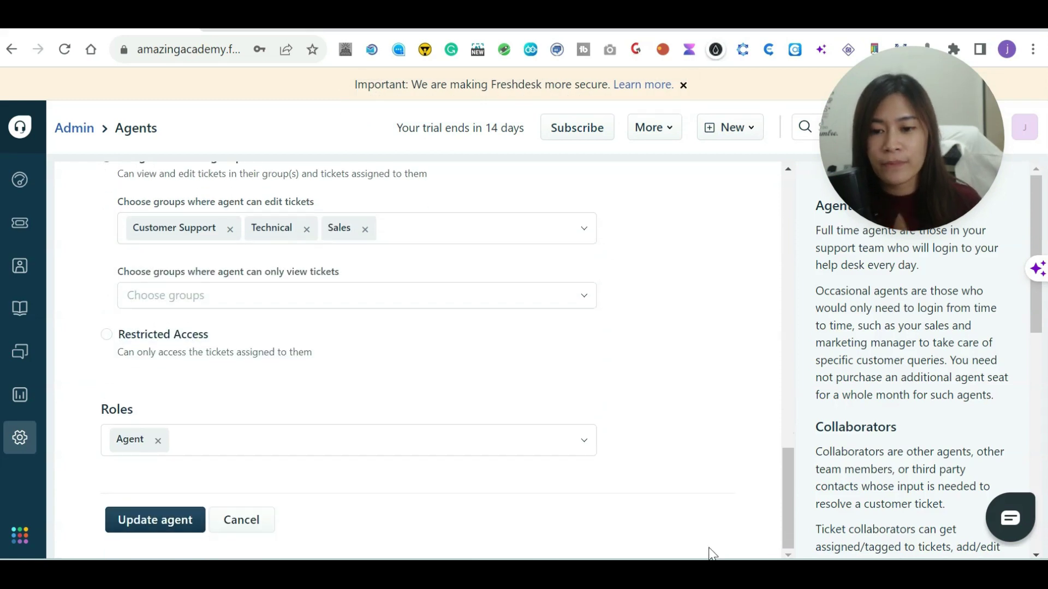
pyautogui.scroll(2, 163, 535)
pyautogui.scroll(-2, 164, 536)
pyautogui.click(164, 528)
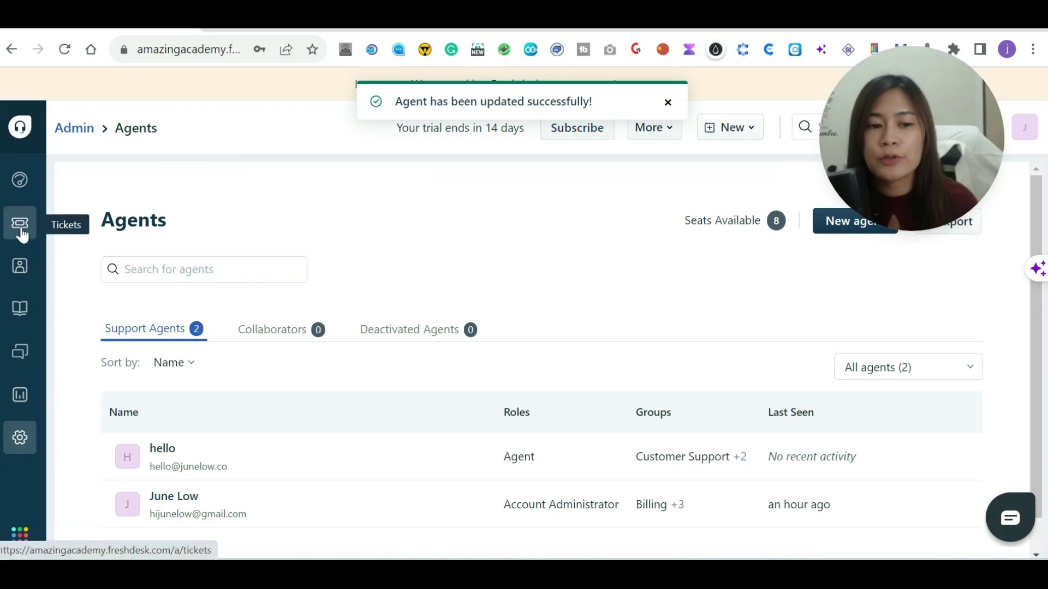
# Step: Return to the admin settings, open Business Hours in the Team section and open General working hours for editing
pyautogui.click(21, 438)
pyautogui.scroll(-5, 781, 437)
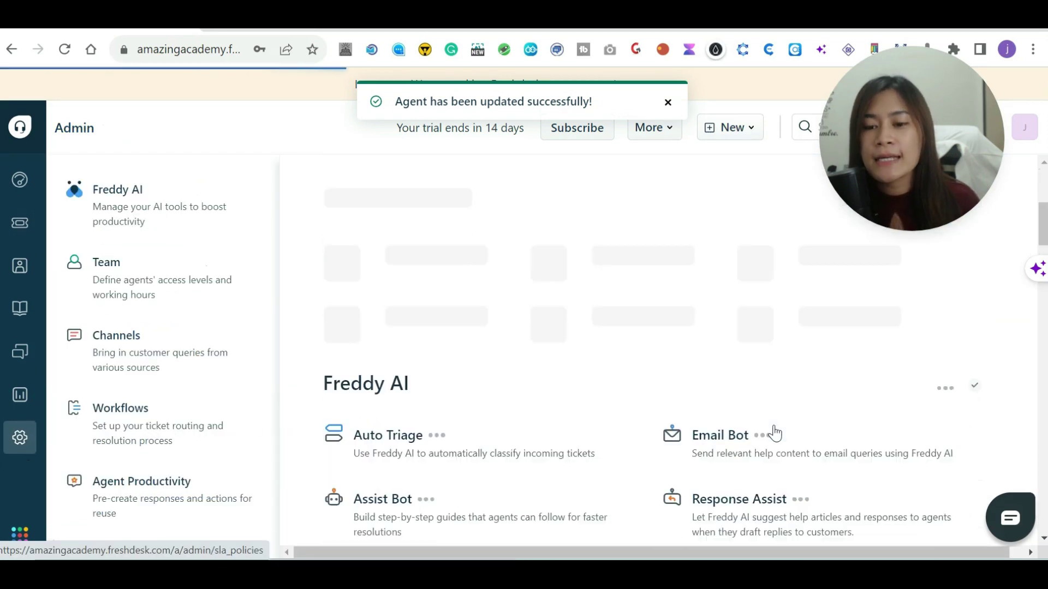
pyautogui.scroll(-4, 805, 431)
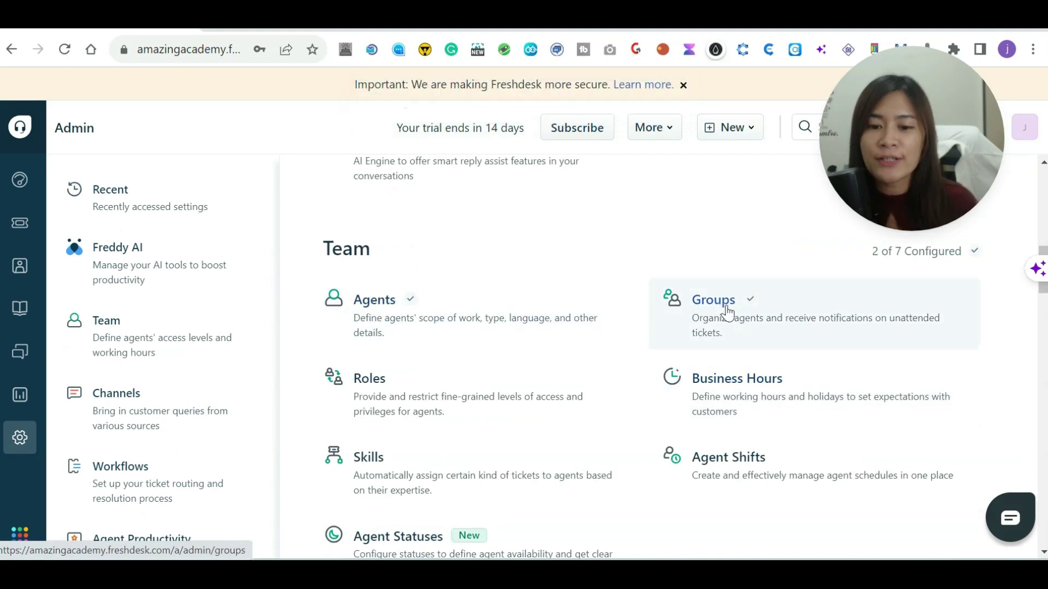
pyautogui.click(717, 395)
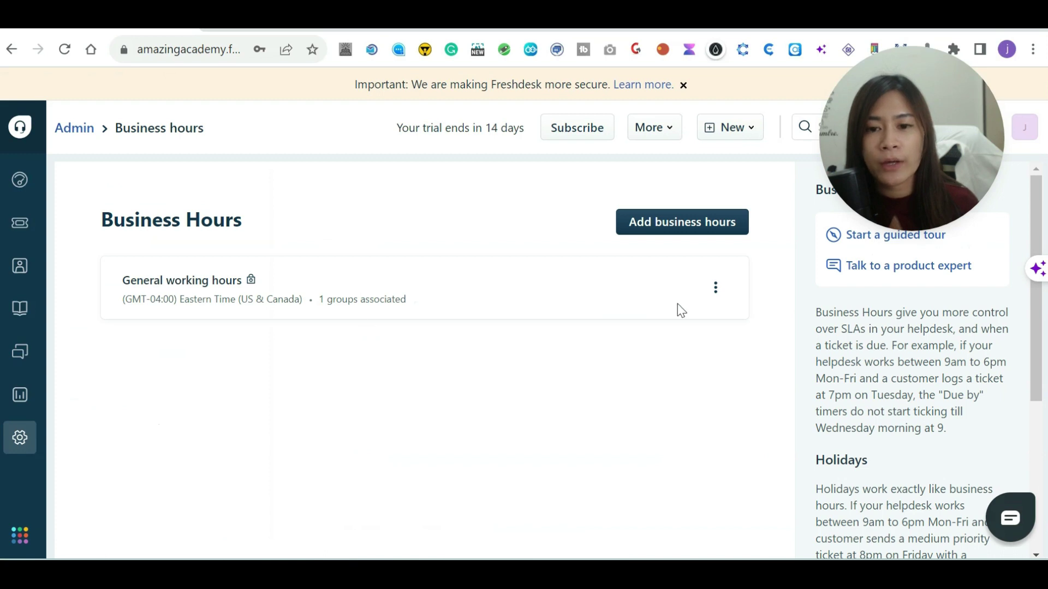
pyautogui.click(715, 287)
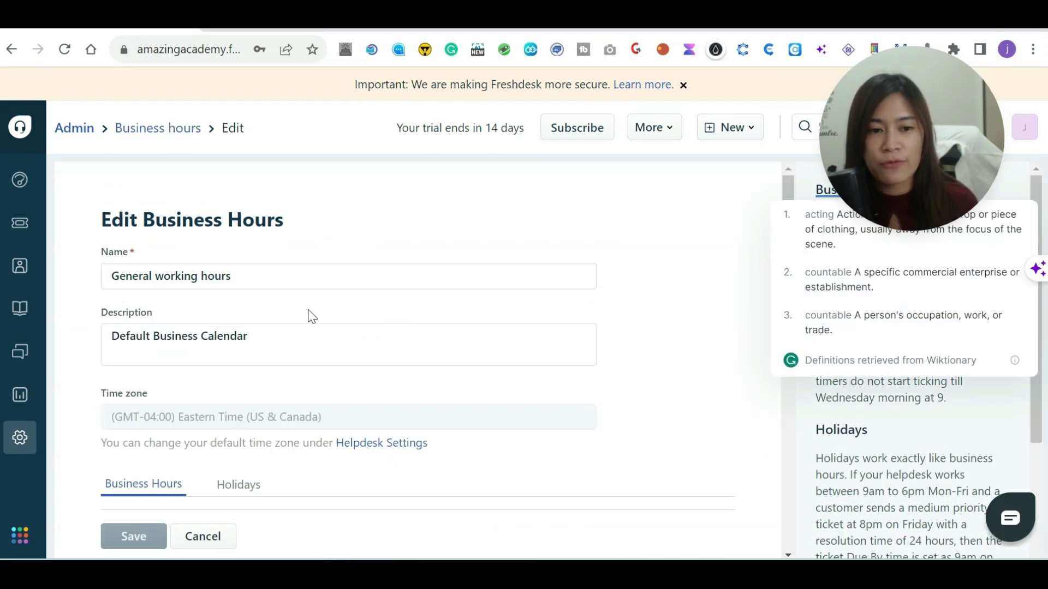
# Step: Review the General working hours settings and set Monday's start time to 9:00 AM
pyautogui.scroll(-4, 311, 339)
pyautogui.scroll(3, 230, 307)
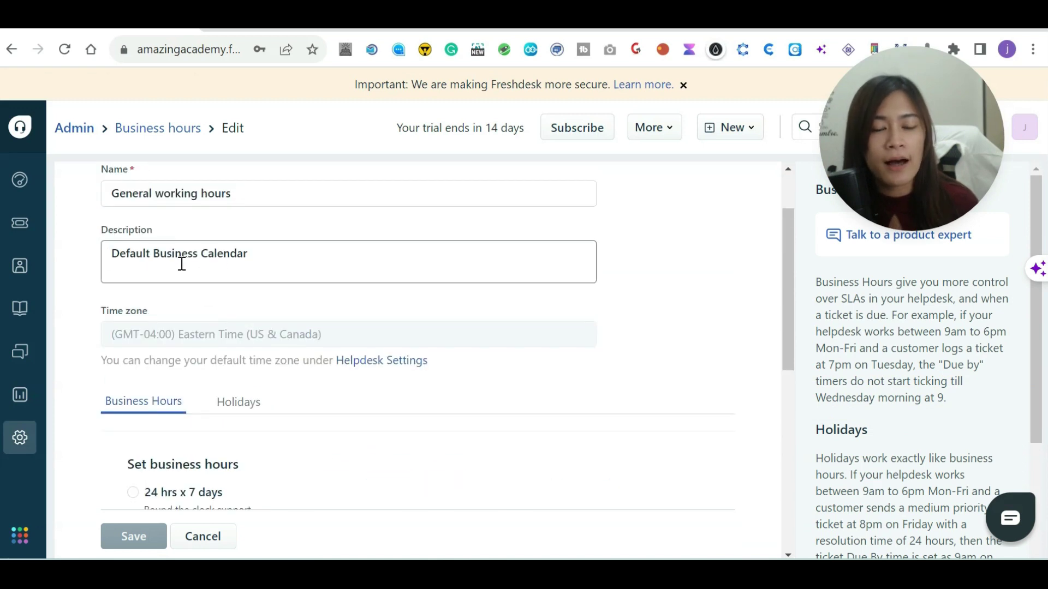
pyautogui.scroll(-2, 241, 339)
pyautogui.scroll(-4, 241, 353)
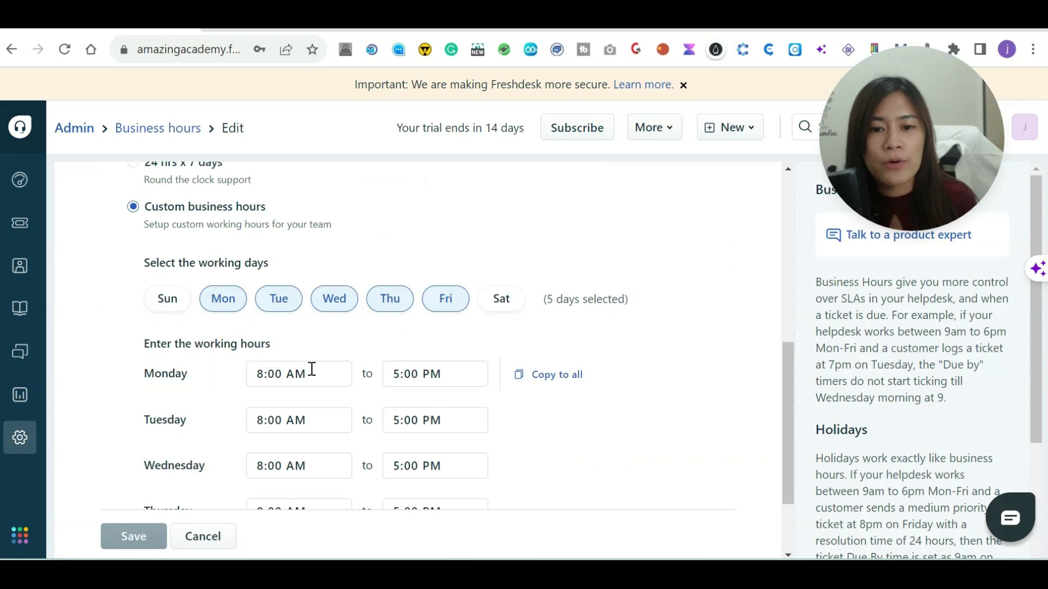
pyautogui.click(264, 374)
pyautogui.write('9')
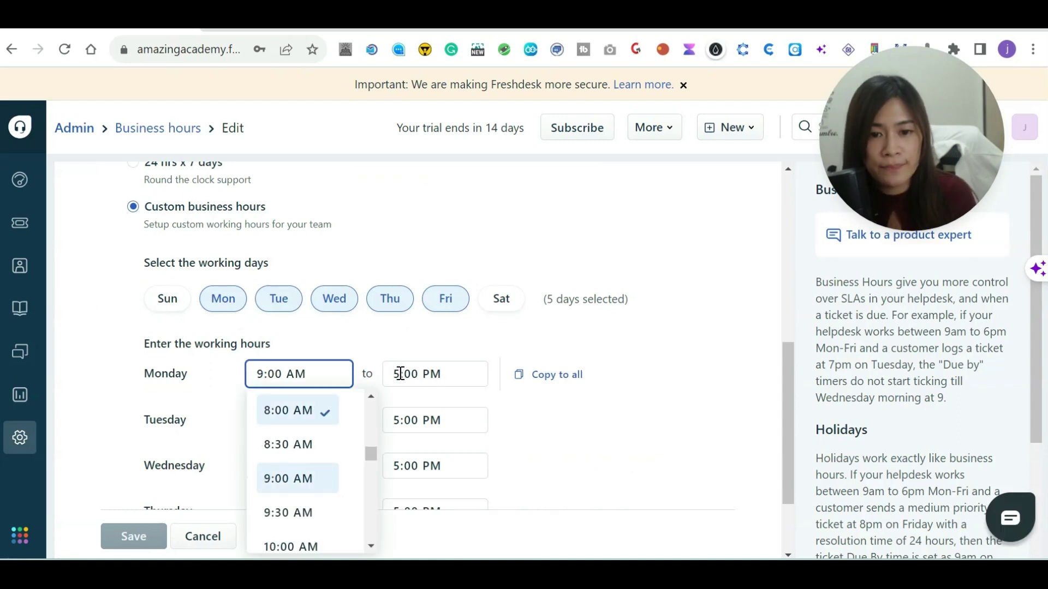
pyautogui.press('Return')
# Step: Remove Friday and Thursday from the working days, leaving Monday to Wednesday selected
pyautogui.click(447, 300)
pyautogui.scroll(-1, 426, 290)
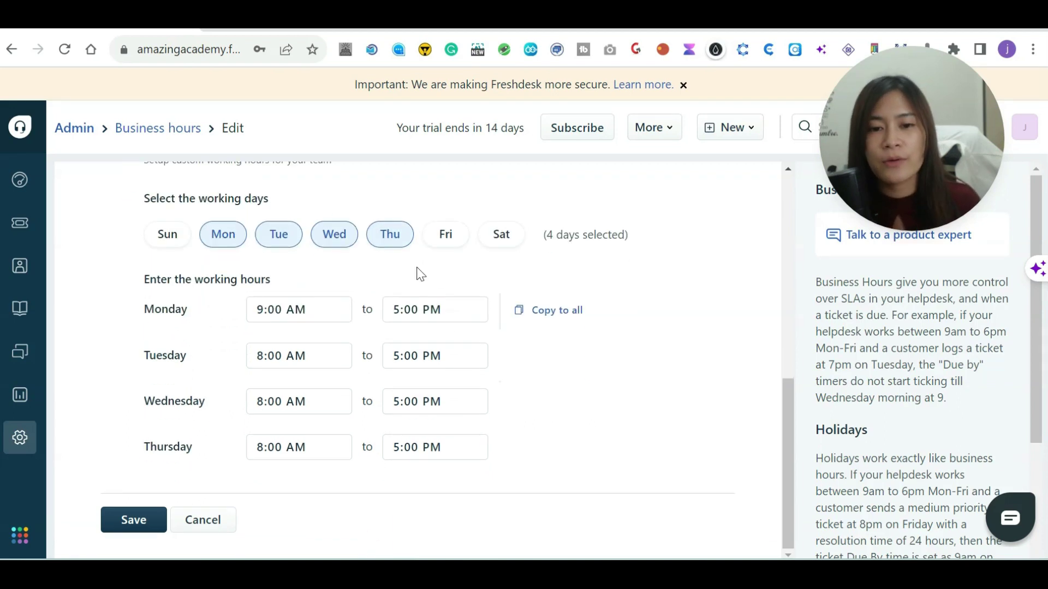
pyautogui.click(392, 242)
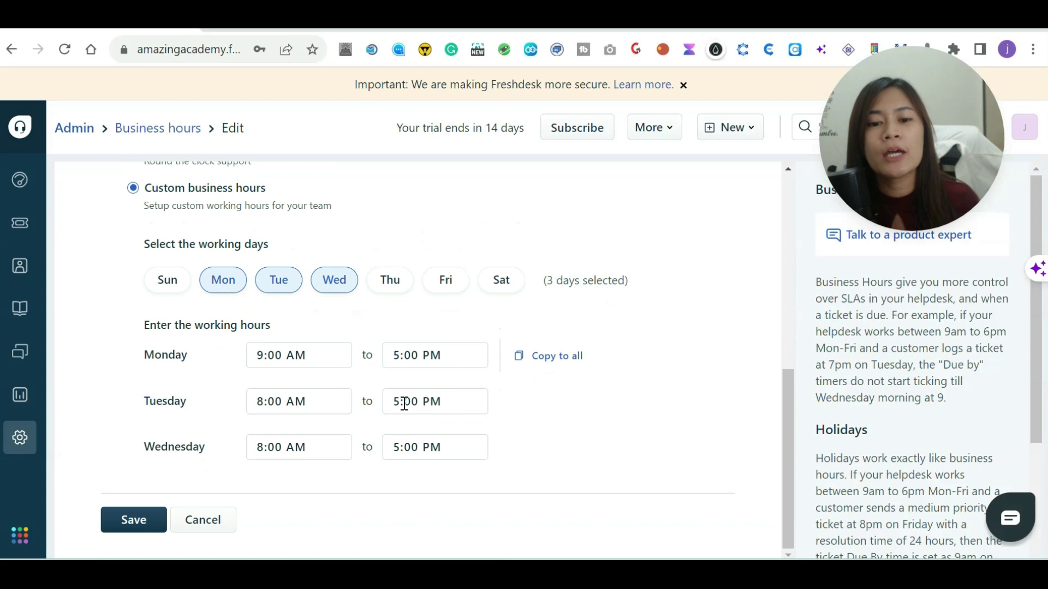
pyautogui.scroll(1, 145, 435)
pyautogui.scroll(-1, 152, 493)
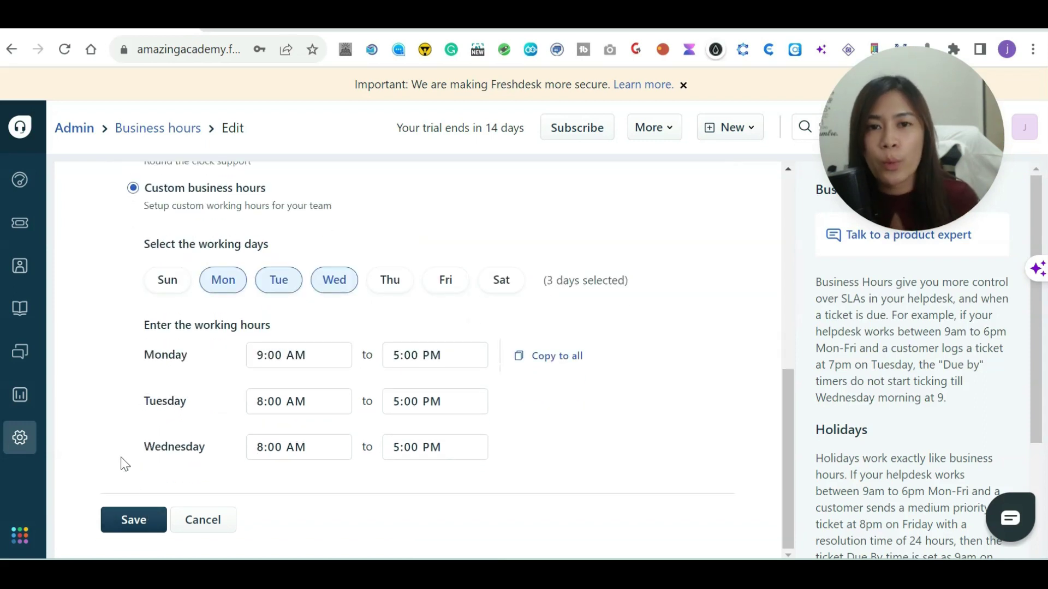
# Step: Open the Holidays list of General working hours and review the holiday dates, their names and the time zone setting
pyautogui.click(145, 510)
pyautogui.scroll(-3, 215, 397)
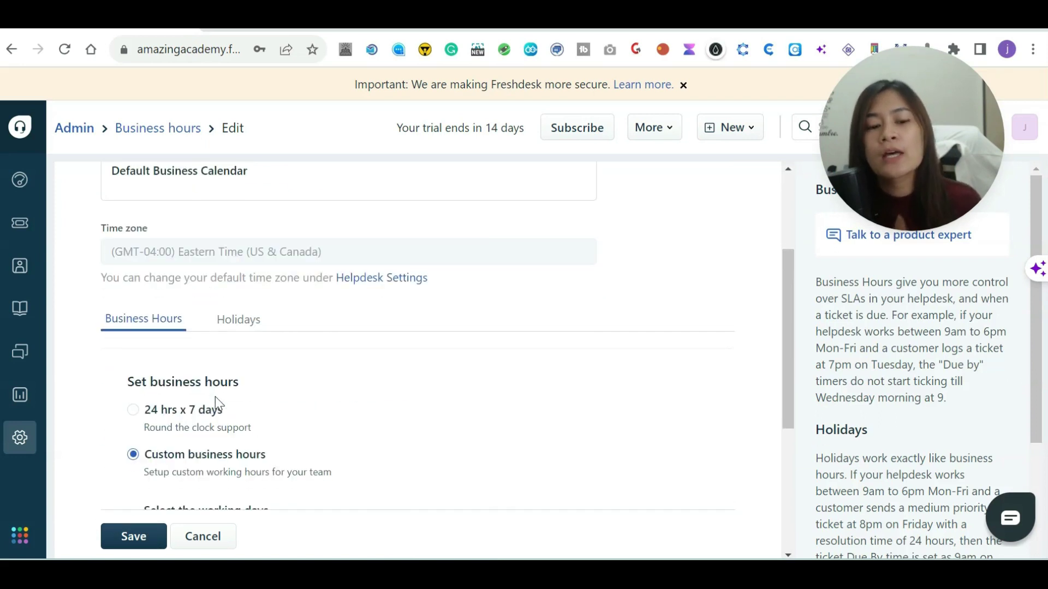
pyautogui.click(232, 327)
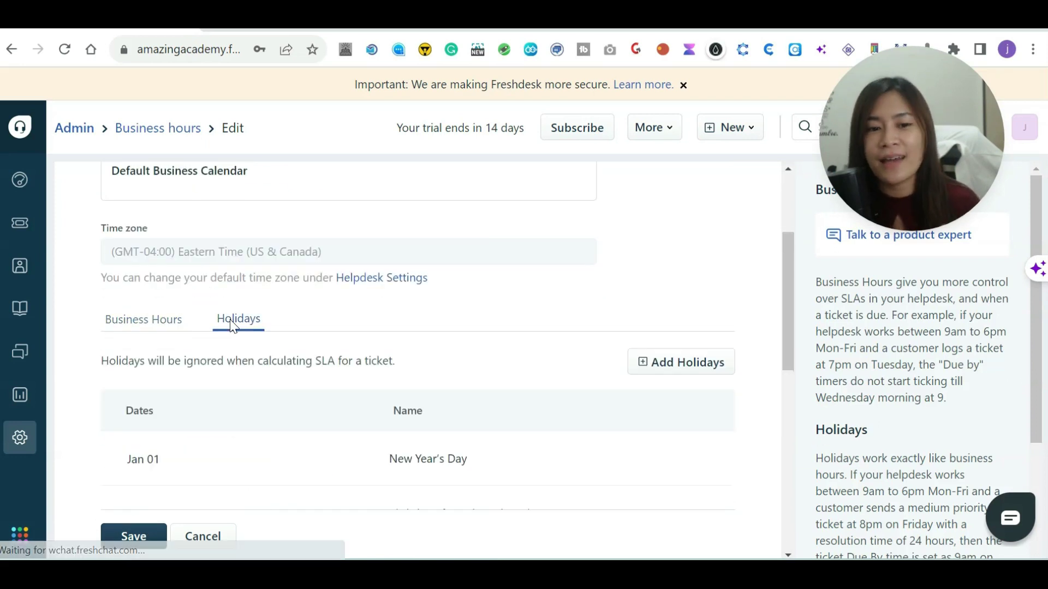
pyautogui.scroll(-3, 449, 403)
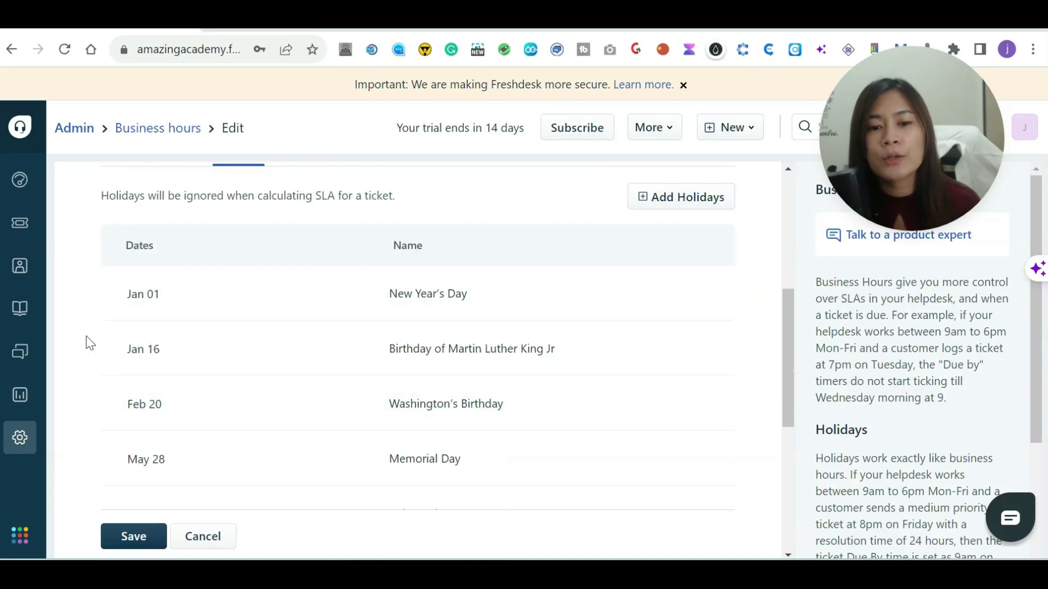
pyautogui.scroll(-3, 243, 320)
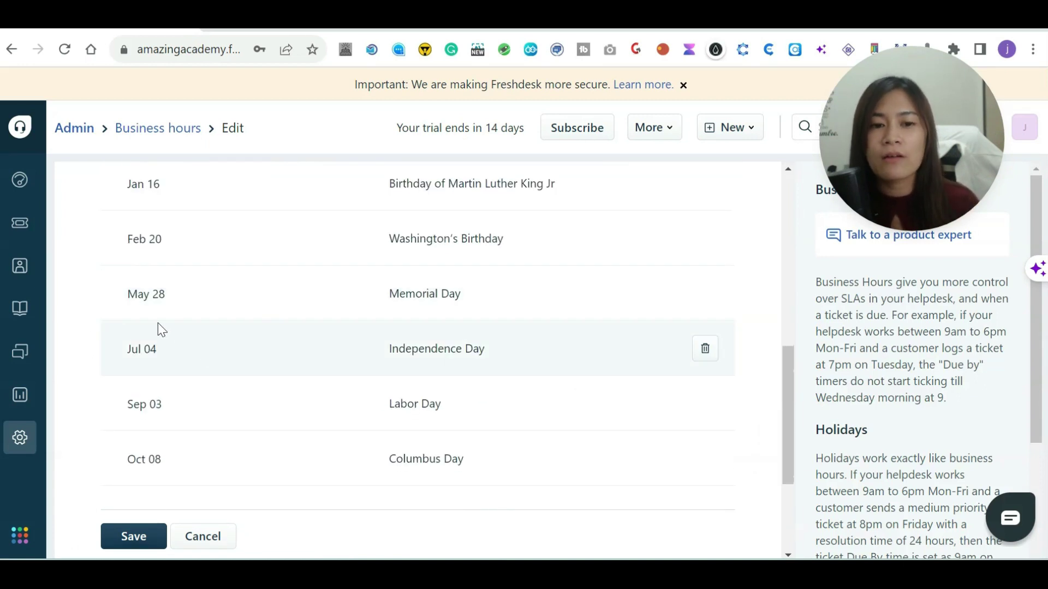
pyautogui.scroll(7, 158, 323)
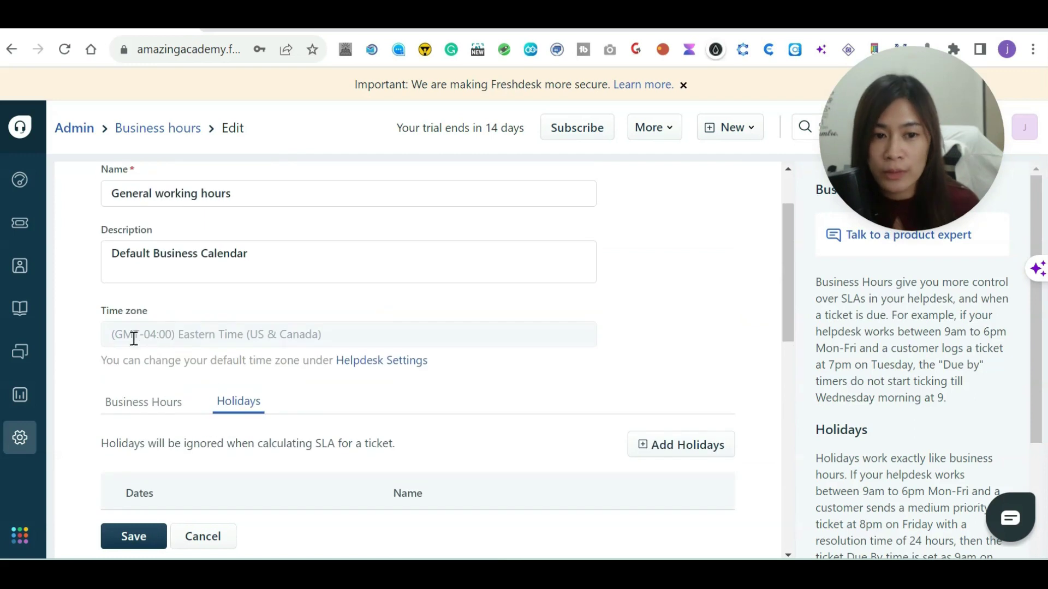
pyautogui.scroll(2, 171, 332)
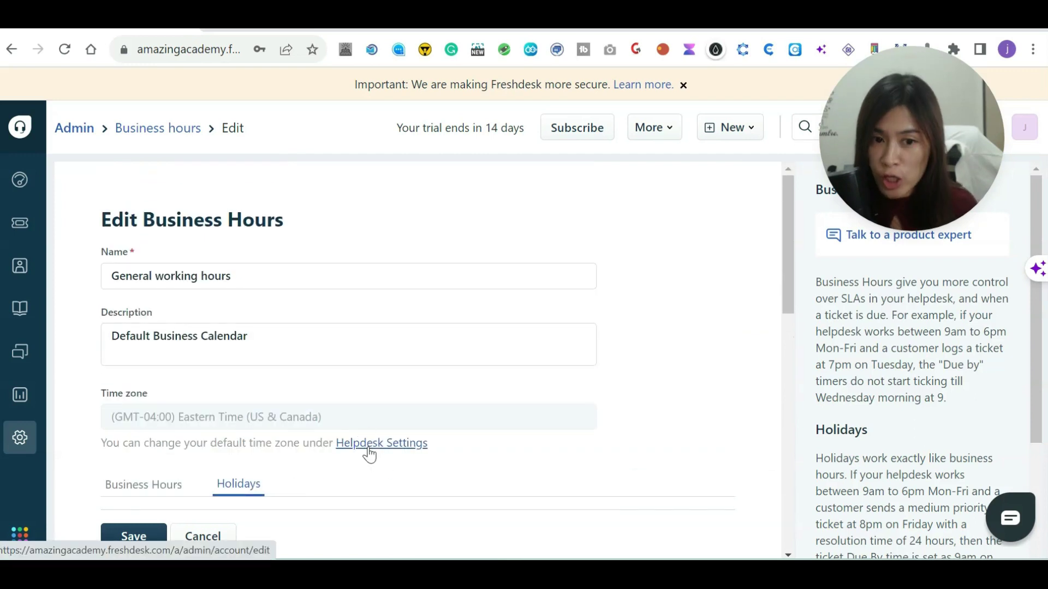
pyautogui.scroll(-2, 370, 454)
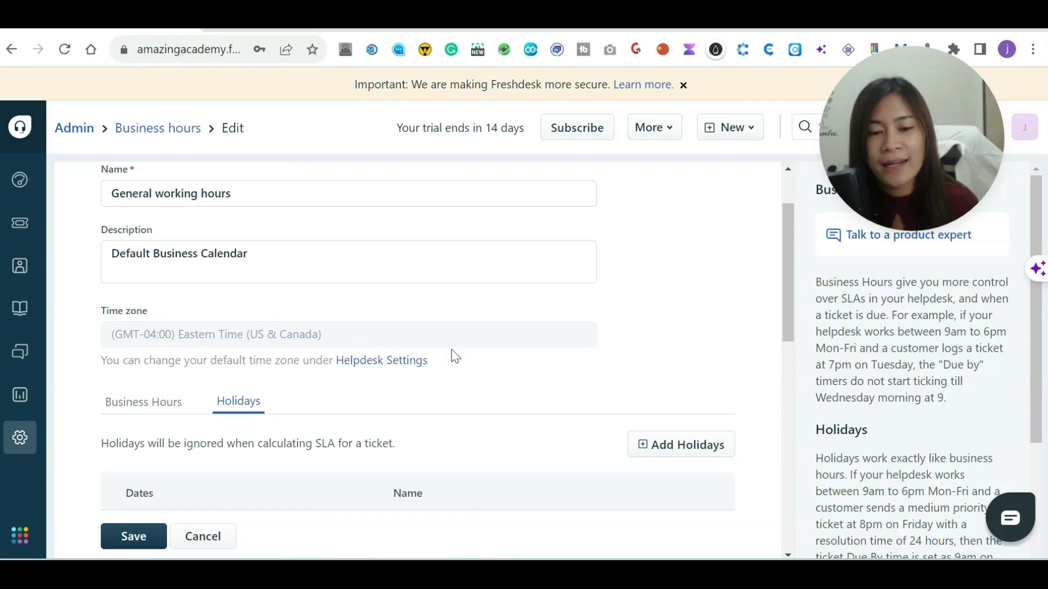
pyautogui.scroll(-3, 450, 354)
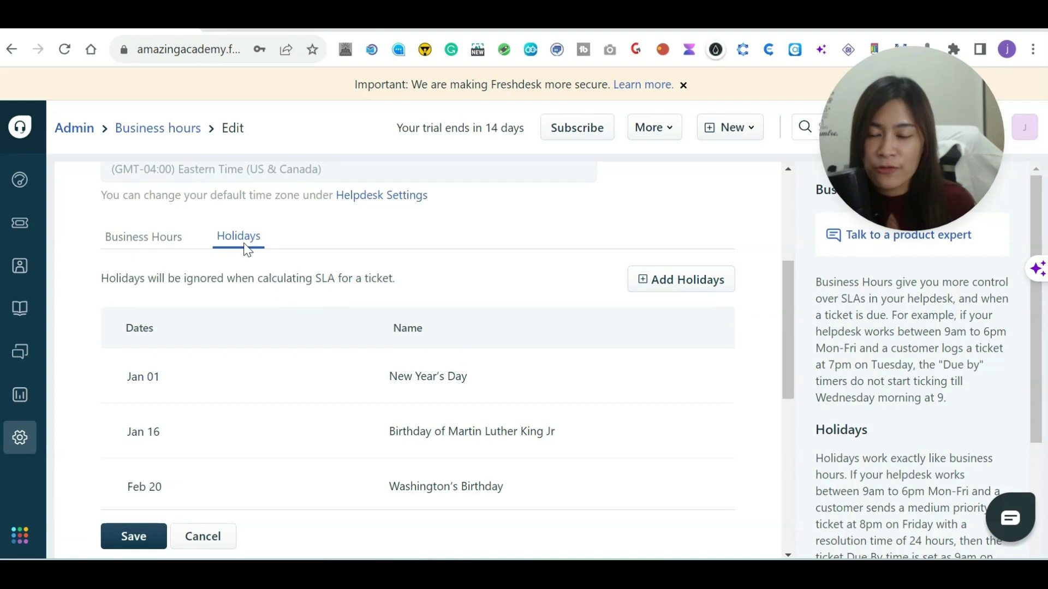
pyautogui.scroll(-6, 344, 381)
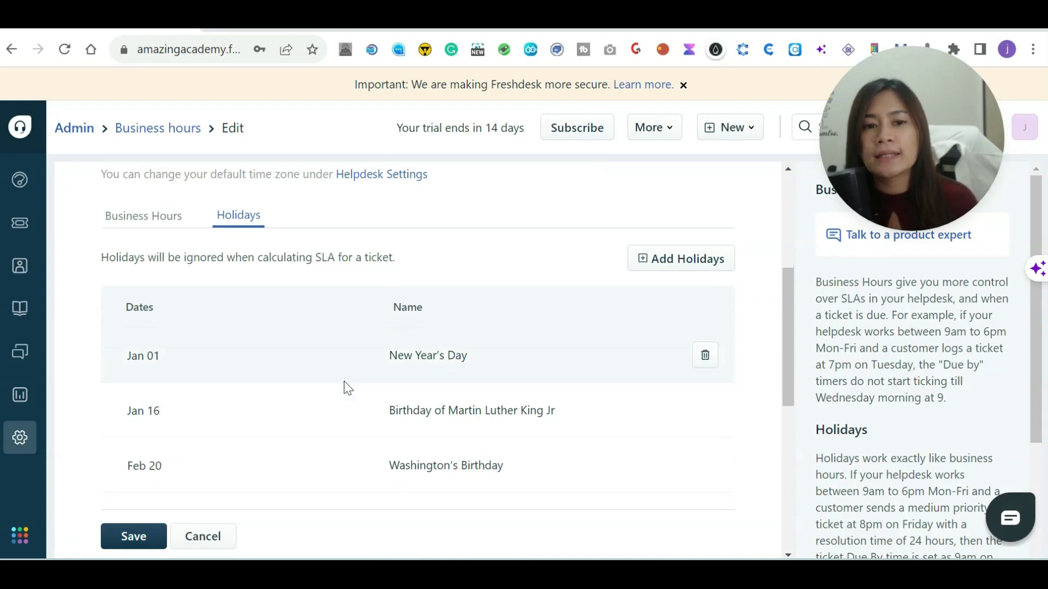
pyautogui.scroll(10, 492, 386)
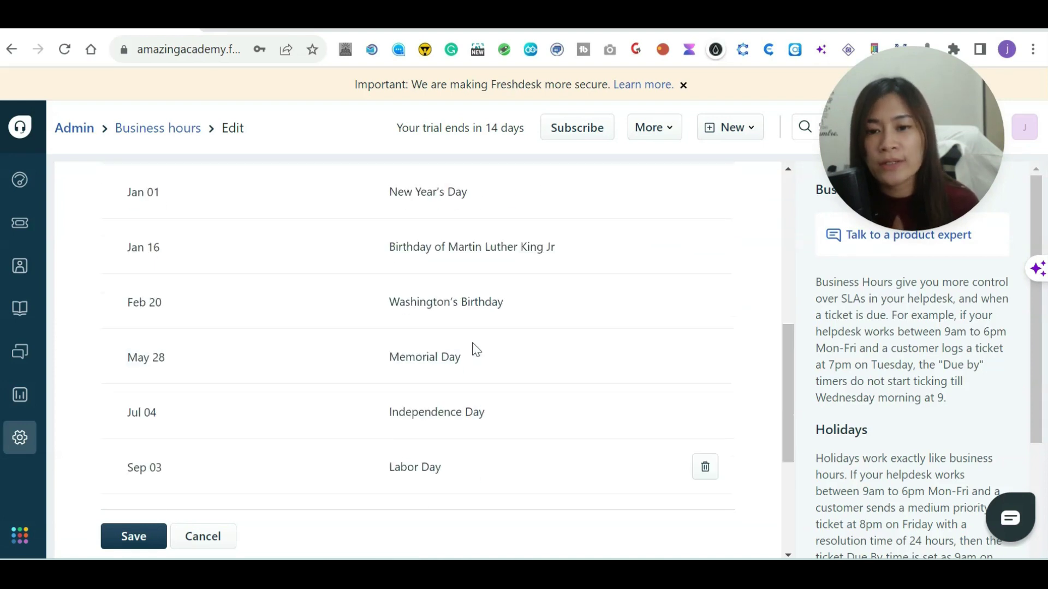
pyautogui.scroll(-3, 481, 346)
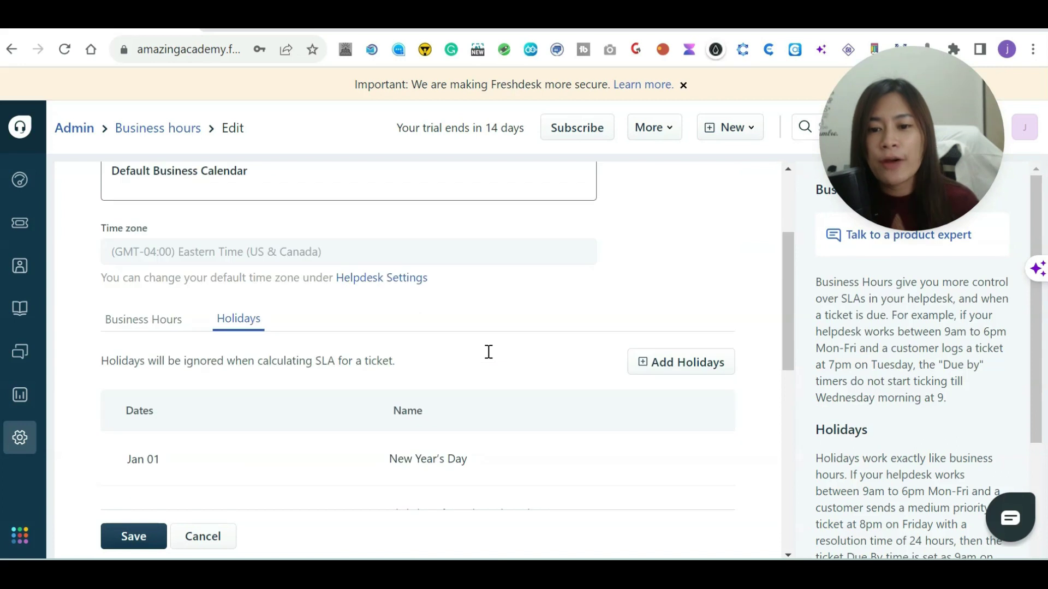
# Step: Add an exclusive holiday named "Extra holiday" on Sep 28 and save the General working hours
pyautogui.click(654, 364)
pyautogui.click(383, 288)
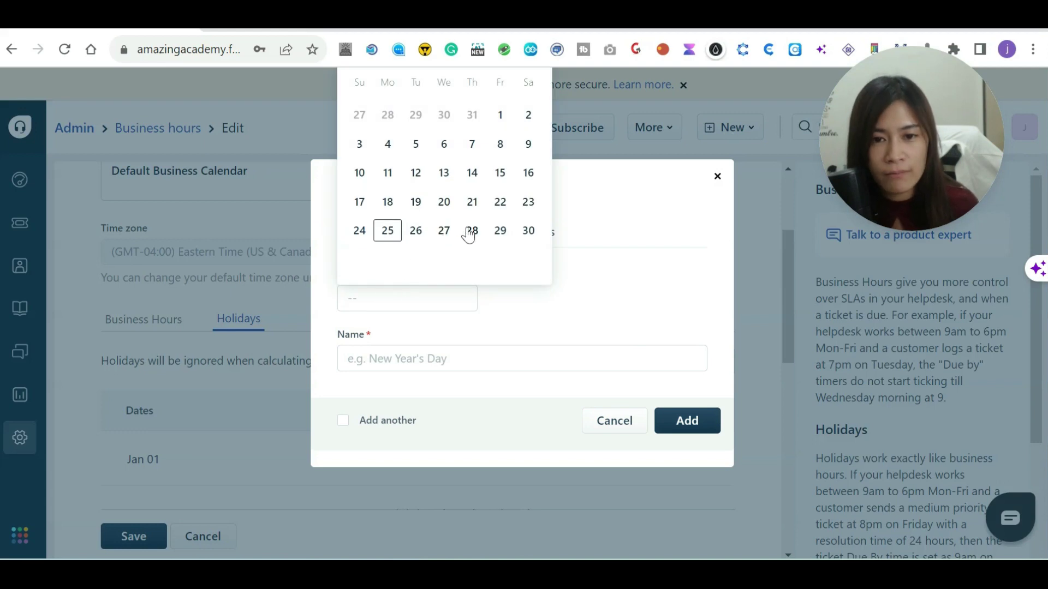
pyautogui.click(470, 232)
pyautogui.click(436, 360)
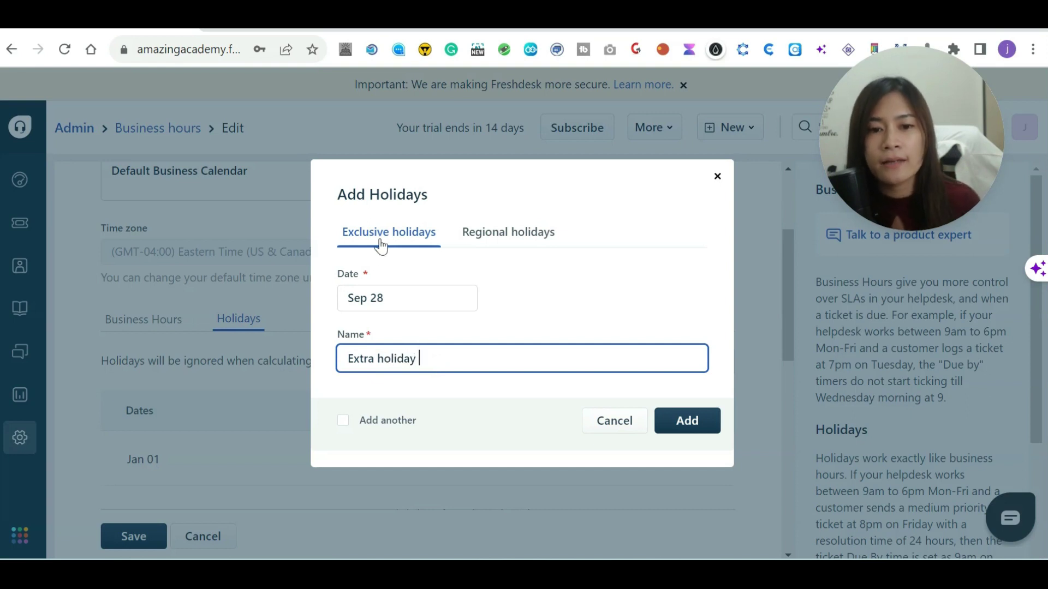
pyautogui.click(696, 428)
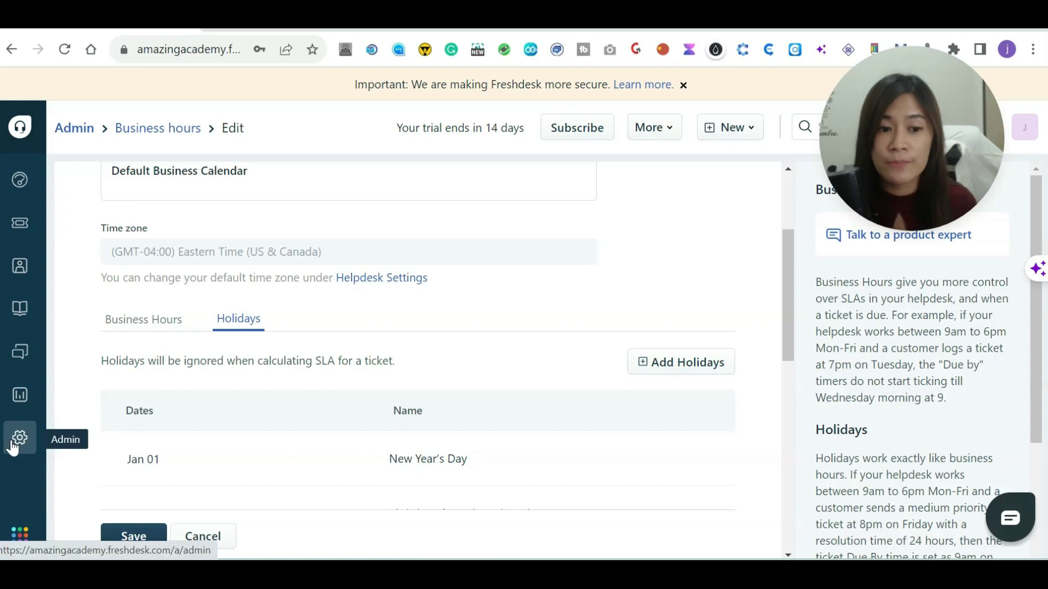
pyautogui.scroll(-3, 244, 368)
pyautogui.click(142, 536)
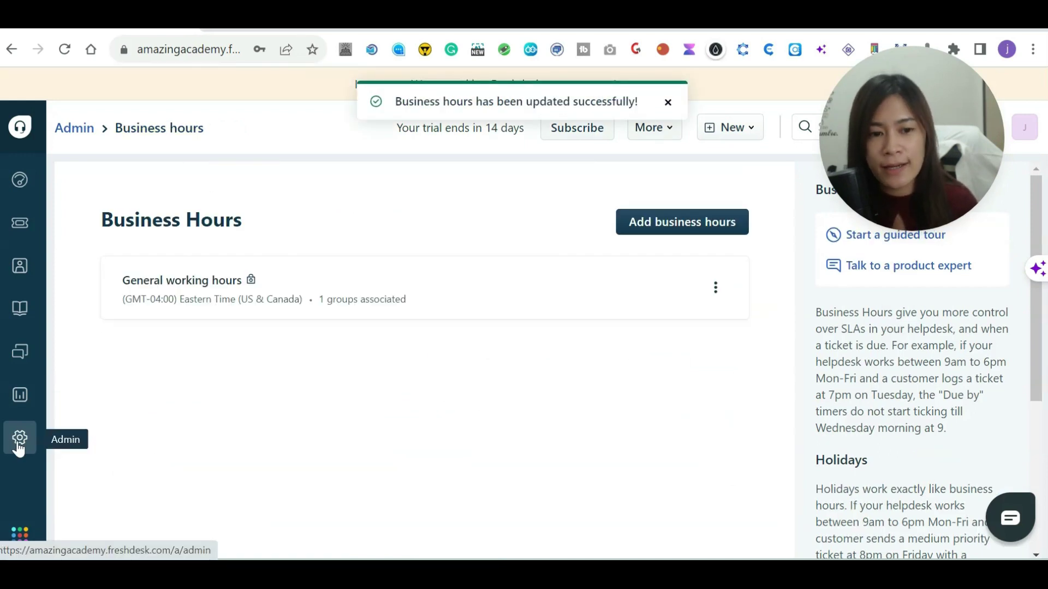
# Step: Return to the admin settings and look through the Freddy AI, Team, Channels and Workflows sections
pyautogui.click(18, 445)
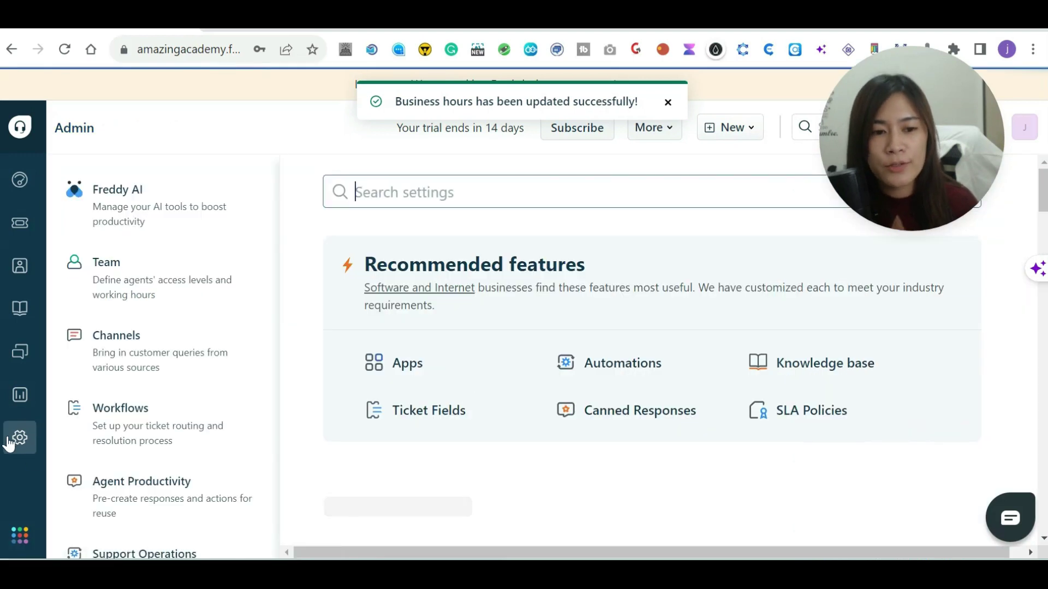
pyautogui.scroll(-4, 519, 440)
pyautogui.scroll(-3, 783, 394)
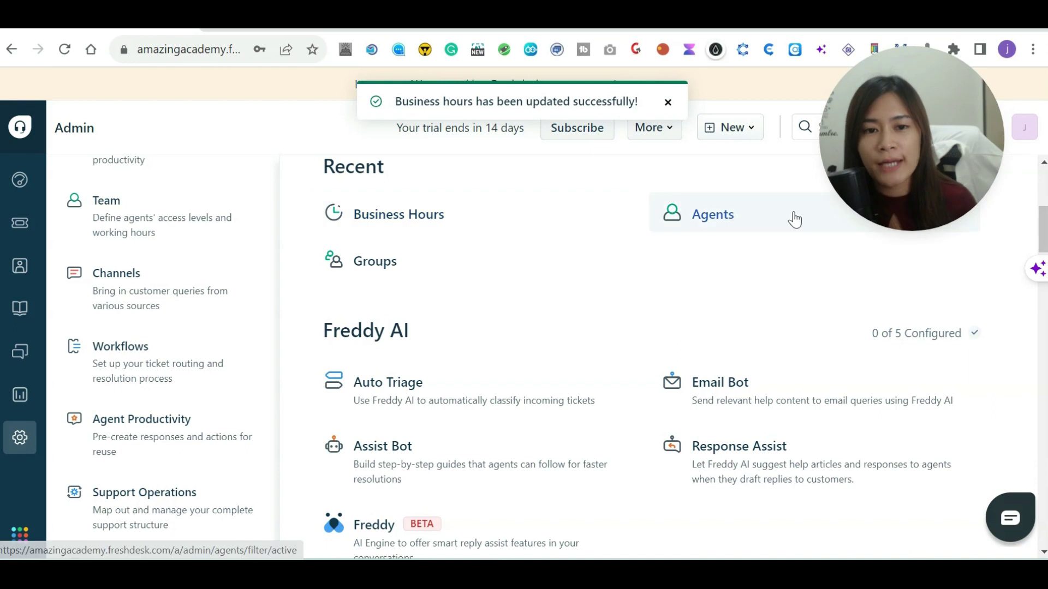
pyautogui.scroll(-2, 425, 282)
pyautogui.scroll(-7, 608, 334)
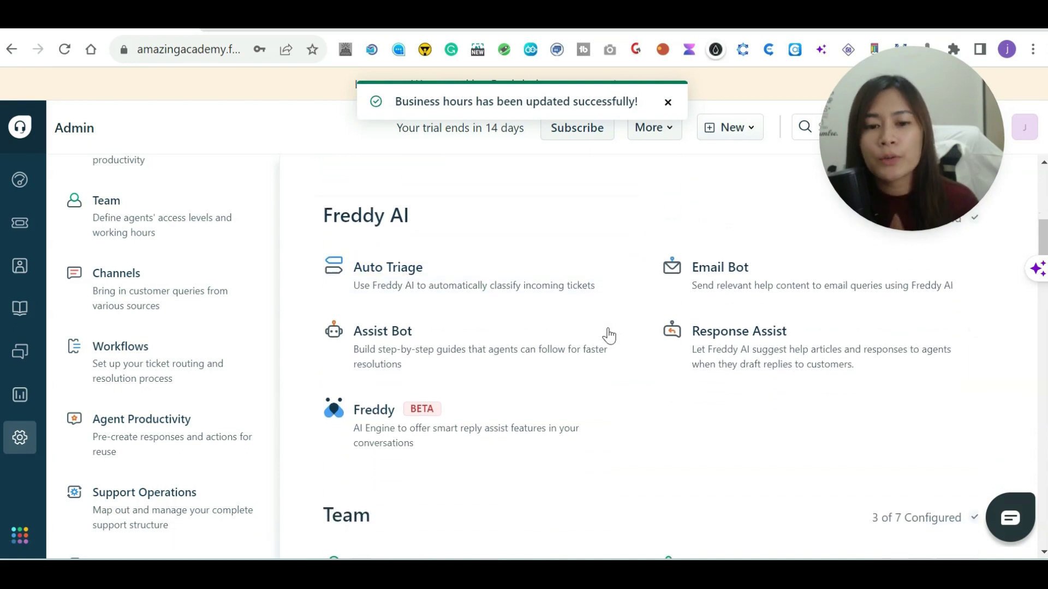
pyautogui.scroll(-2, 618, 335)
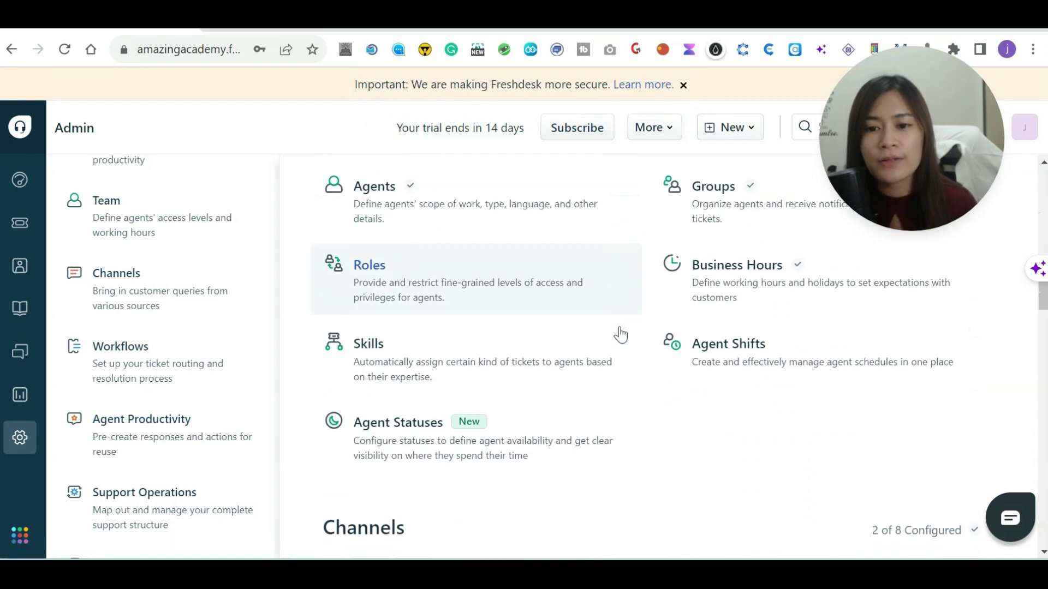
pyautogui.scroll(-5, 682, 344)
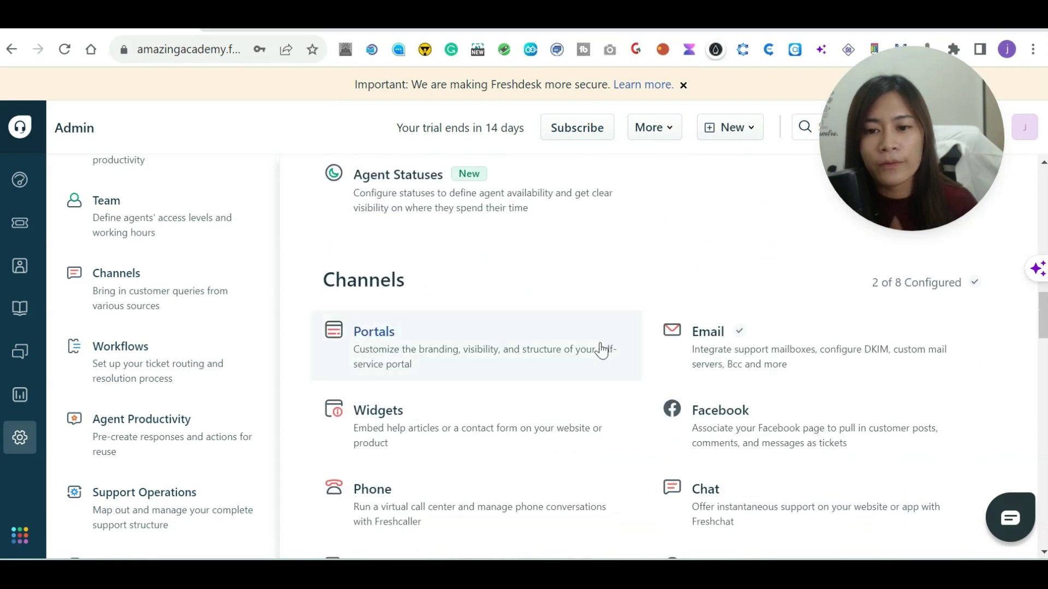
pyautogui.scroll(-3, 604, 351)
pyautogui.scroll(-6, 383, 523)
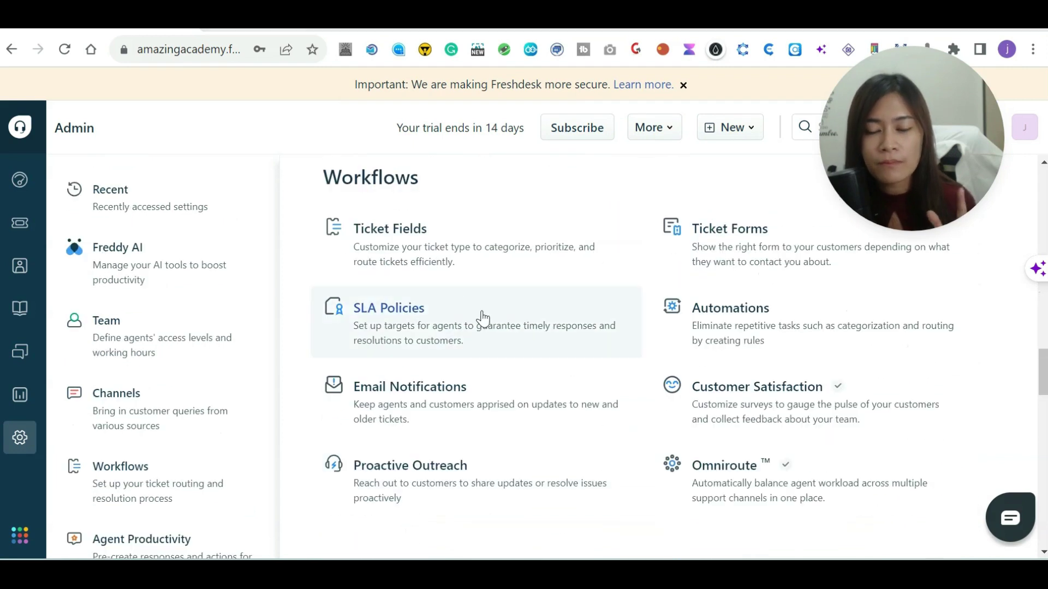